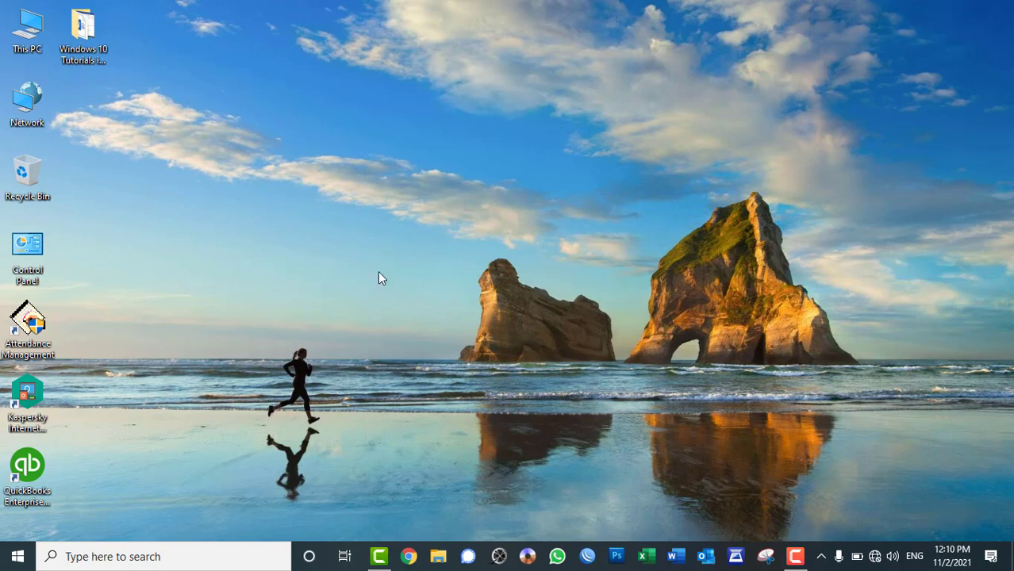
left_click_drag(154, 1, 4, 508)
left_click(296, 454)
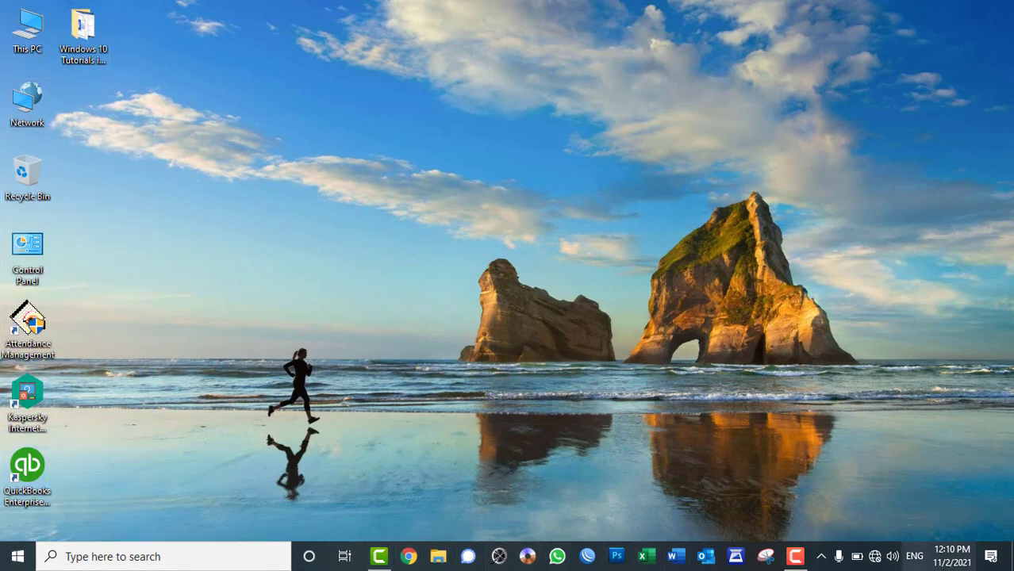
right_click(426, 256)
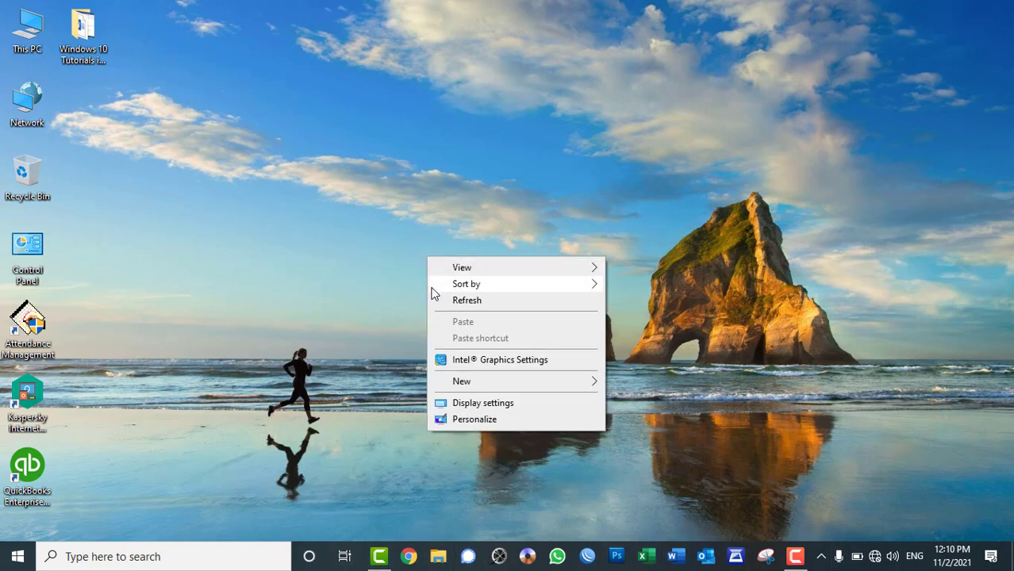
left_click(436, 299)
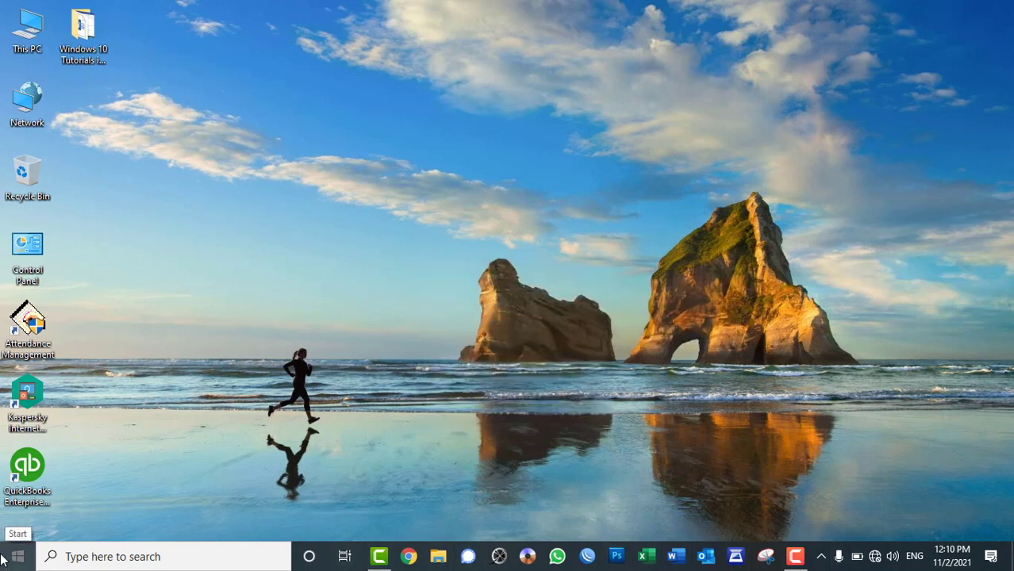
right_click(567, 200)
left_click(572, 247)
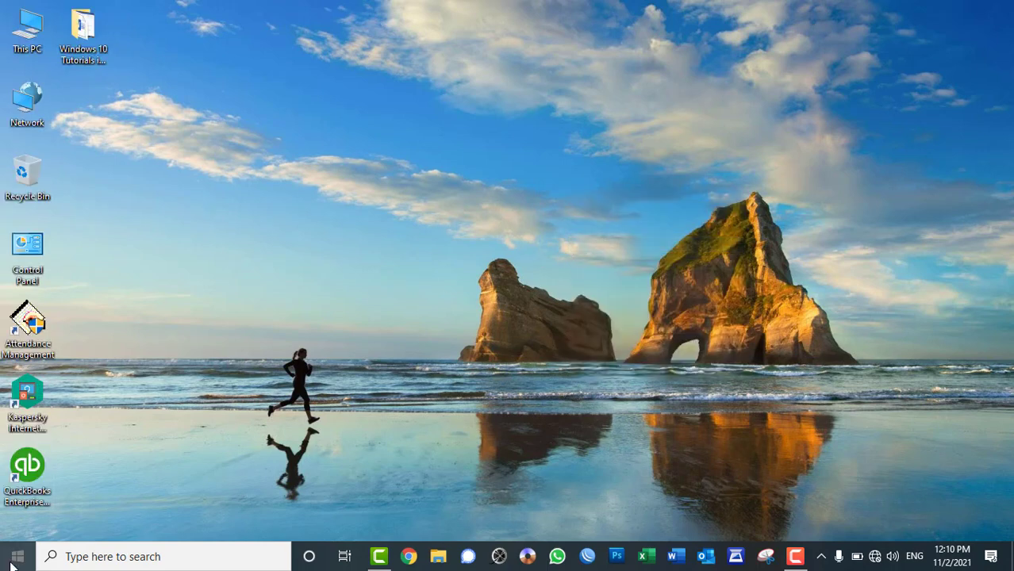
left_click(176, 559)
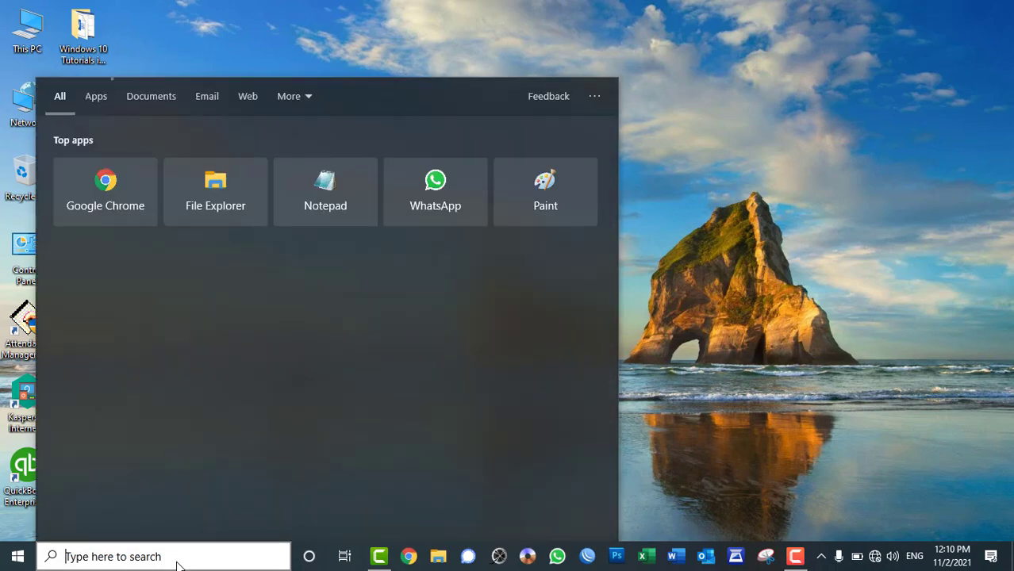
left_click(925, 312)
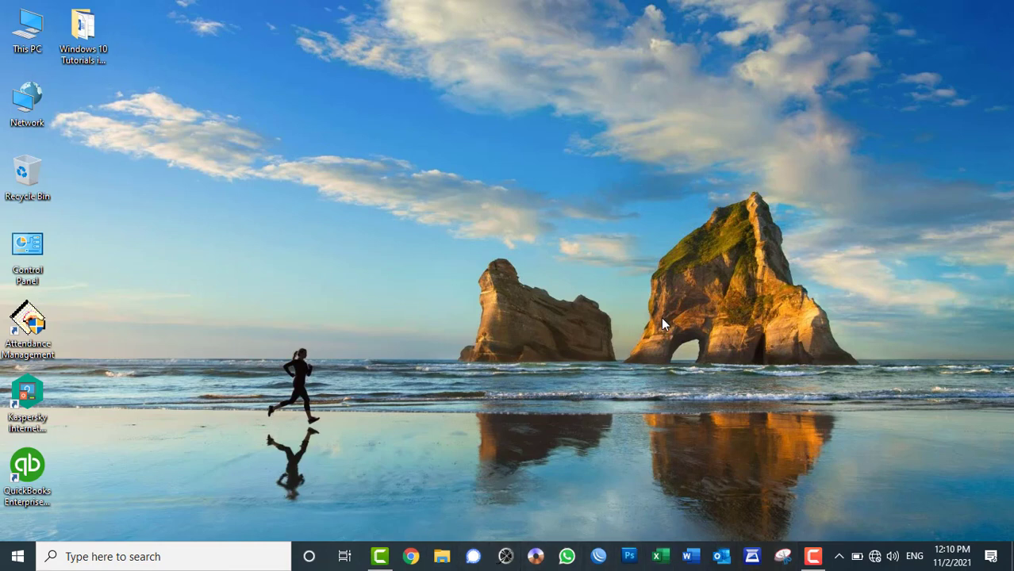
right_click(611, 249)
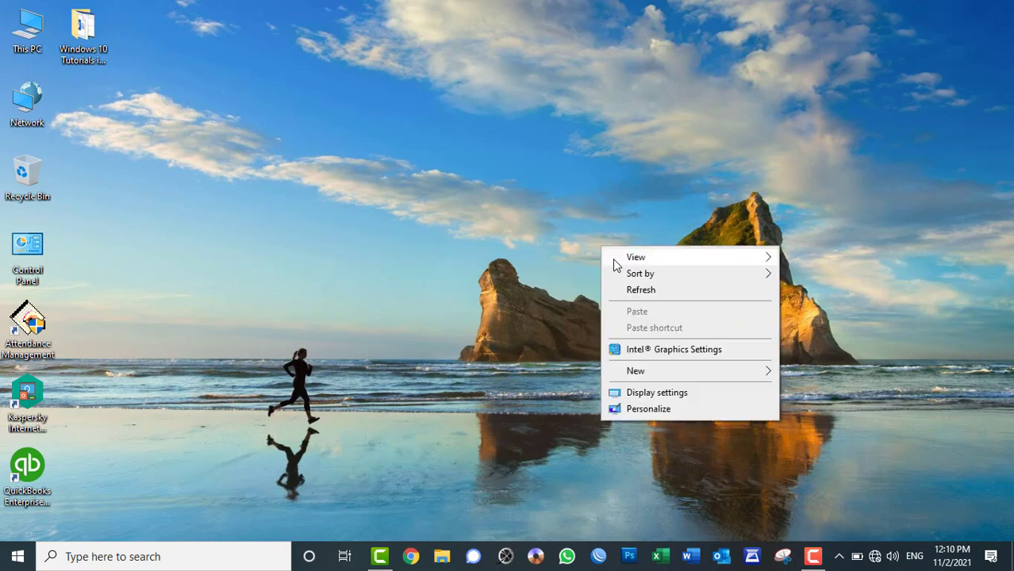
left_click(621, 290)
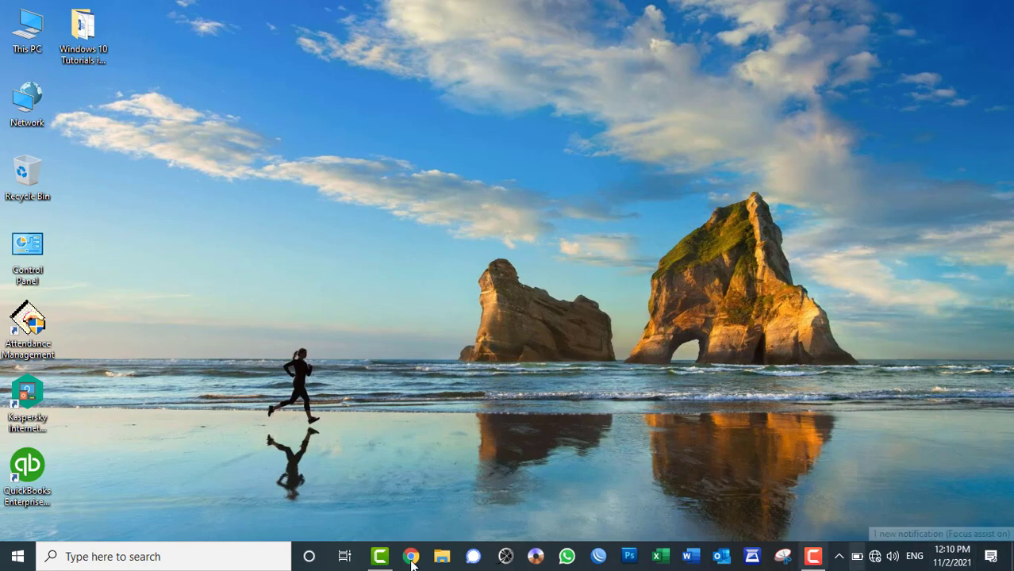
right_click(263, 257)
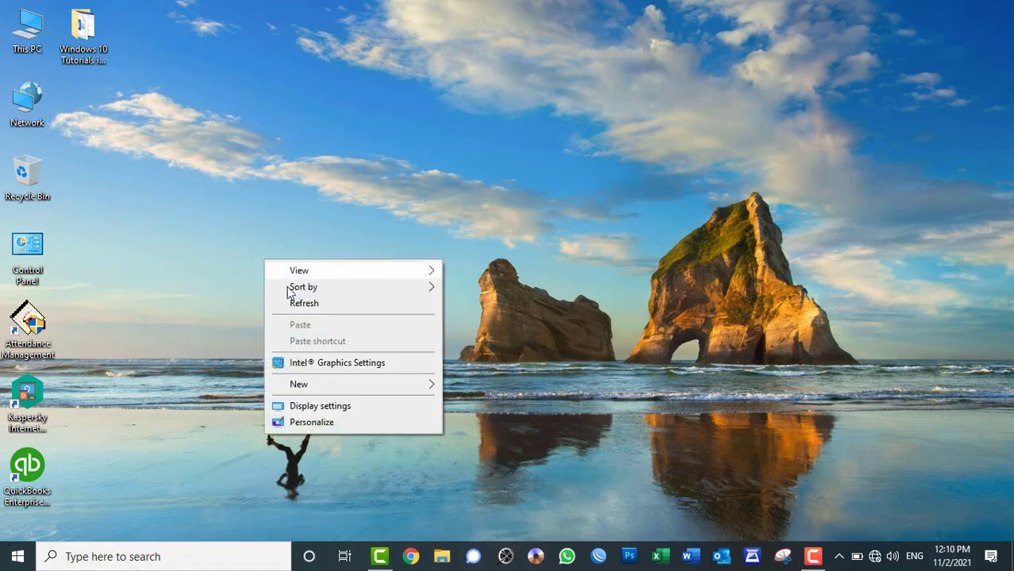
left_click(305, 300)
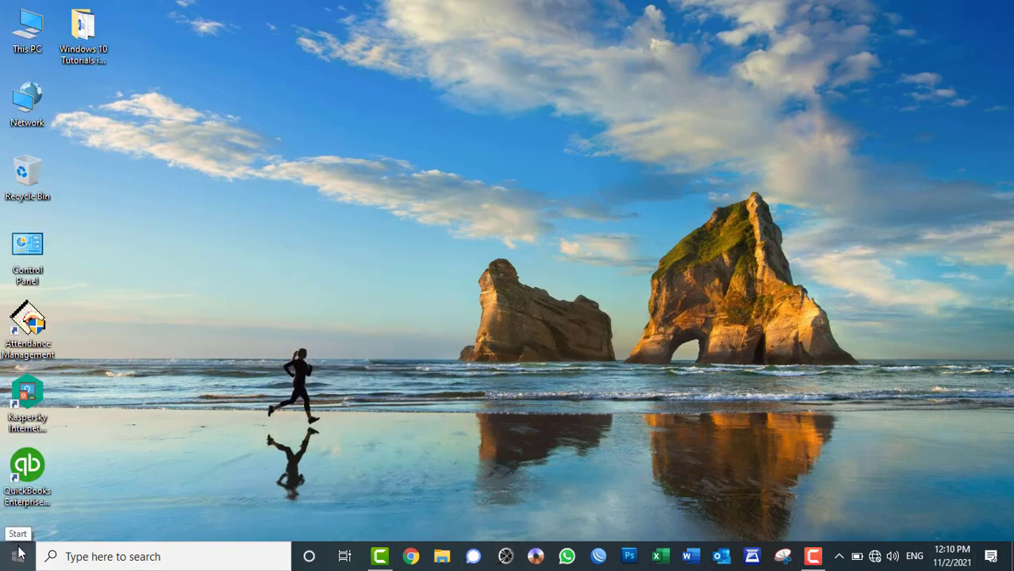
right_click(377, 90)
left_click(398, 130)
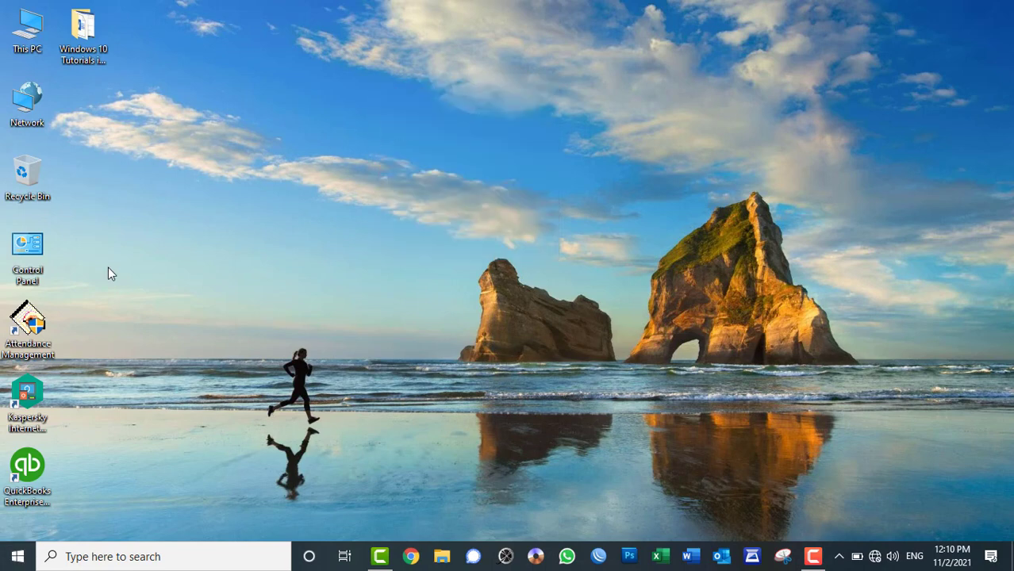
Step: Open the Start menu and look through its alphabetical list of installed apps, returning to the recently added apps
left_click(17, 556)
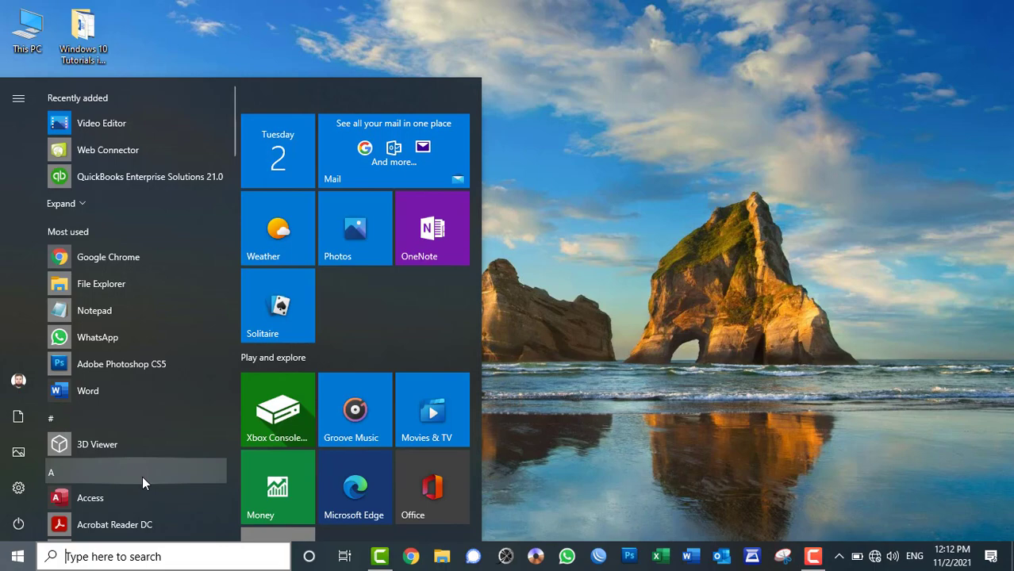
left_click(12, 563)
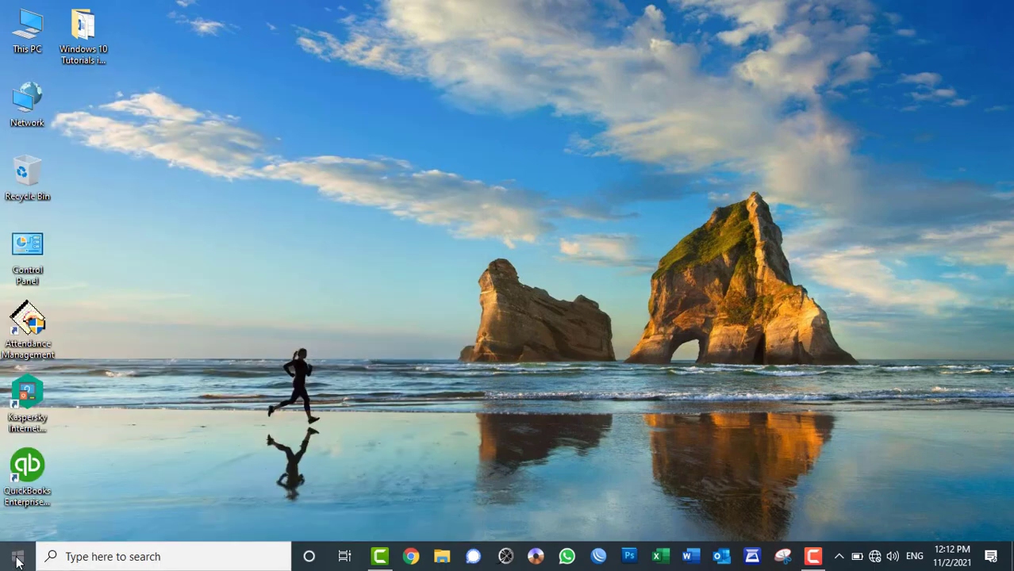
left_click(13, 563)
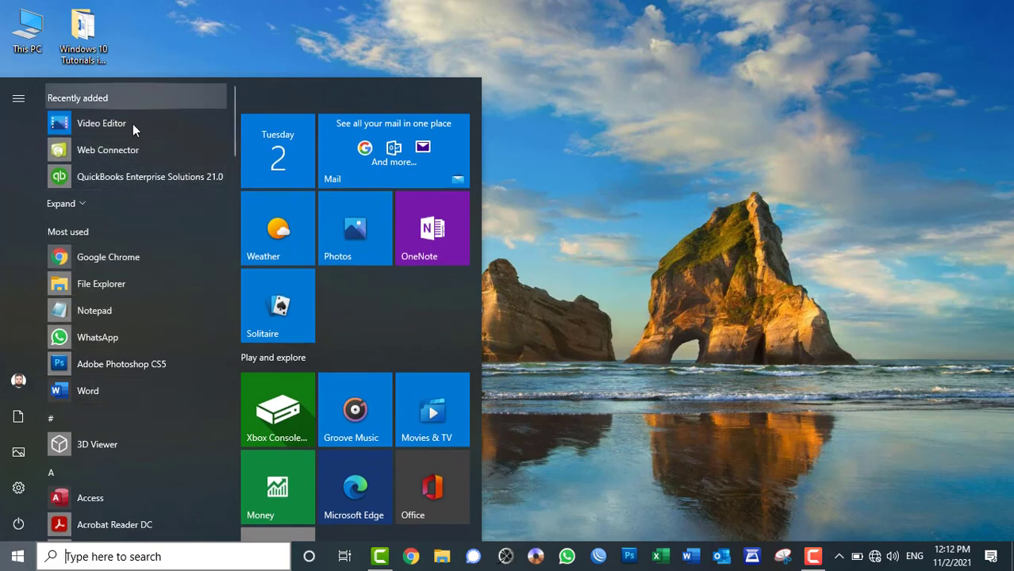
scroll(159, 230, "down", 5)
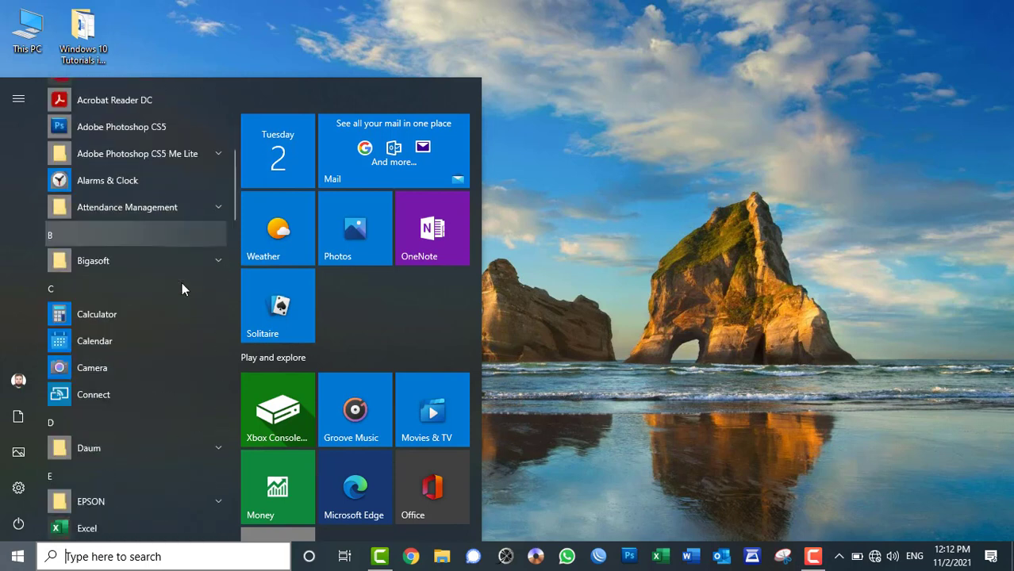
scroll(181, 288, "down", 6)
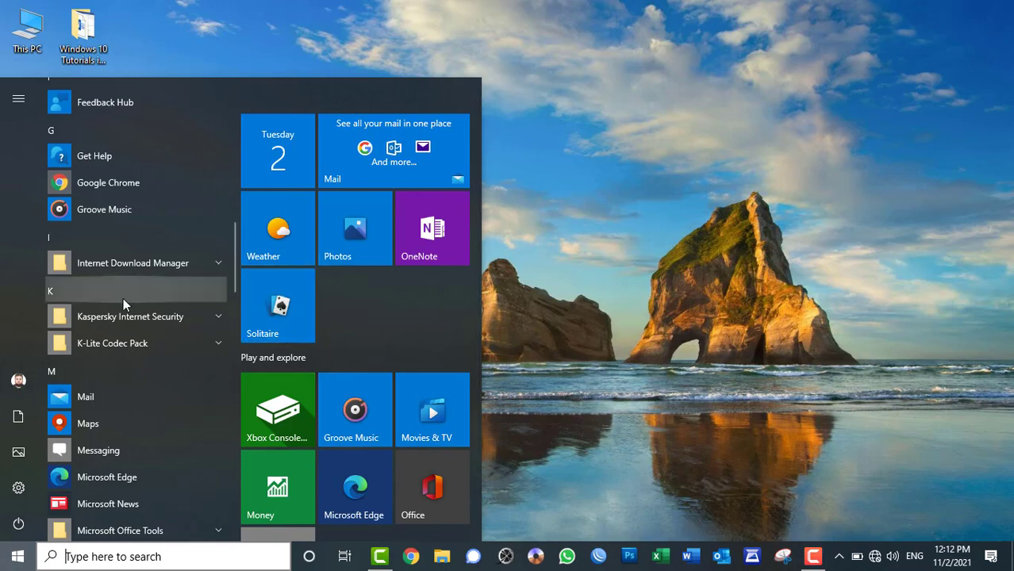
scroll(125, 301, "down", 4)
scroll(125, 368, "up", 10)
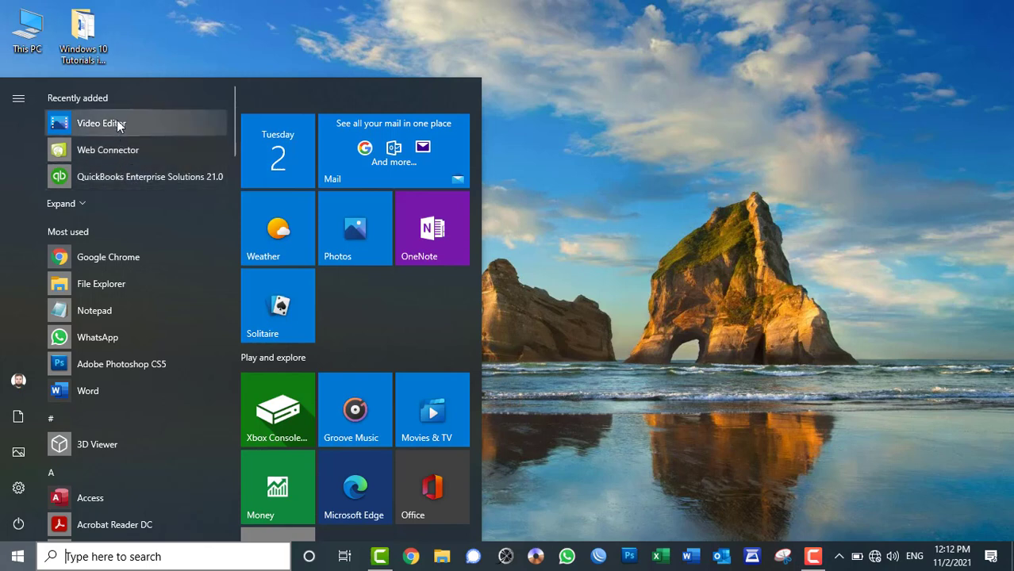
Step: Expand the recently added apps in the Start menu to view them all, collapse the group again and close the menu
left_click(106, 203)
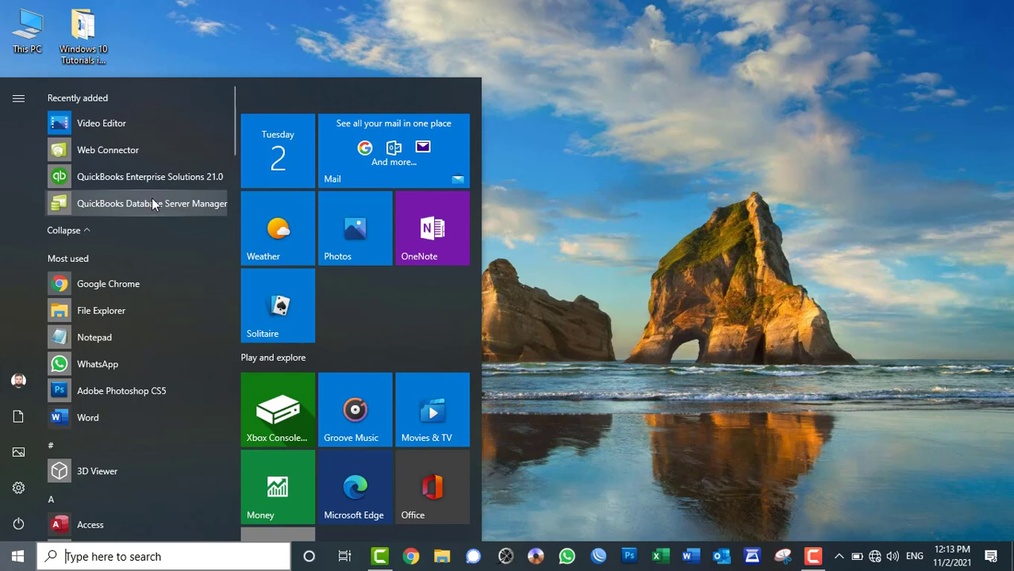
left_click(86, 231)
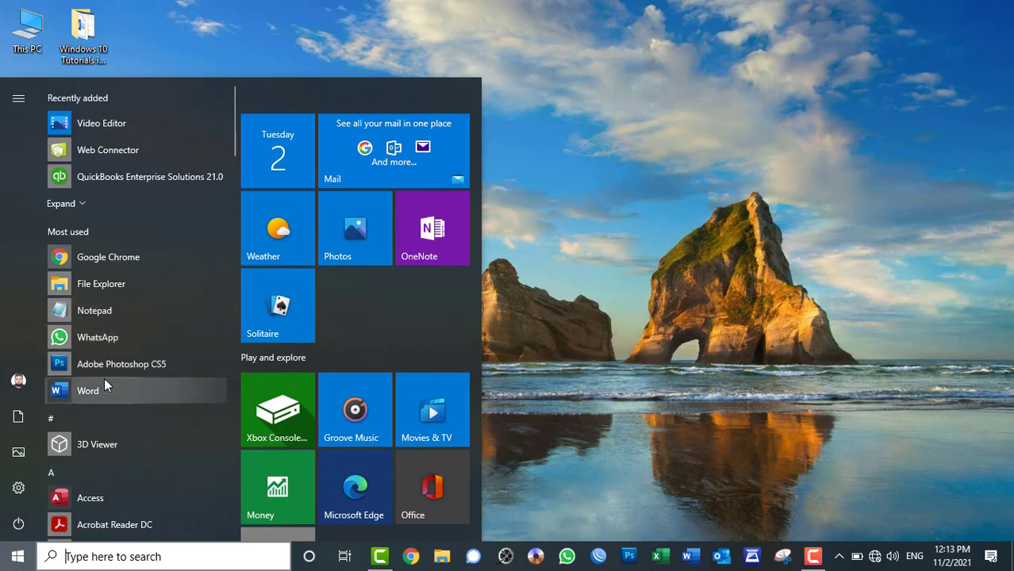
left_click(12, 559)
Step: Reopen the Start menu and examine the whole app list, from the most used apps through the letter Y and back to the beginning
left_click(14, 559)
scroll(104, 421, "down", 3)
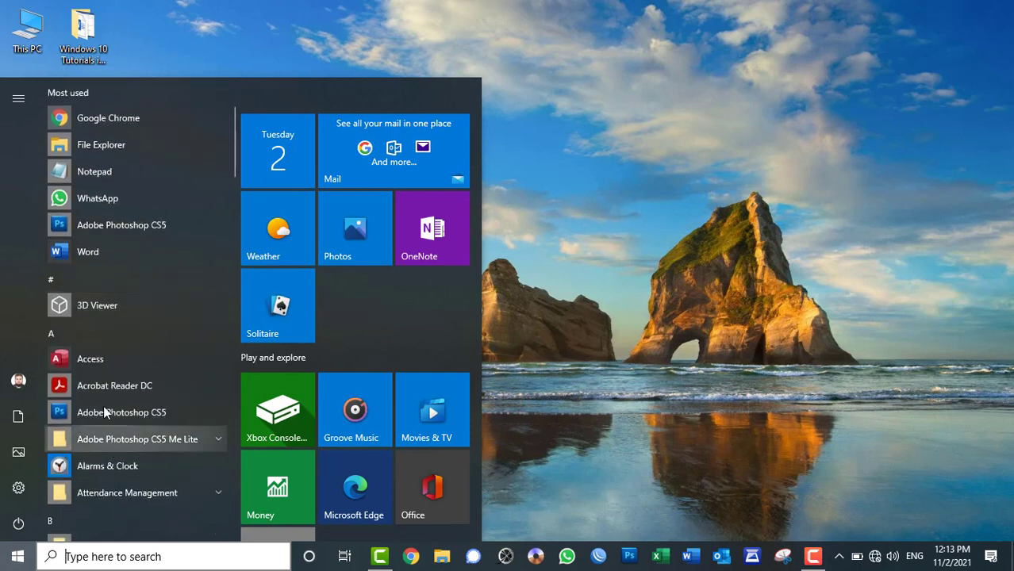
scroll(125, 362, "down", 1)
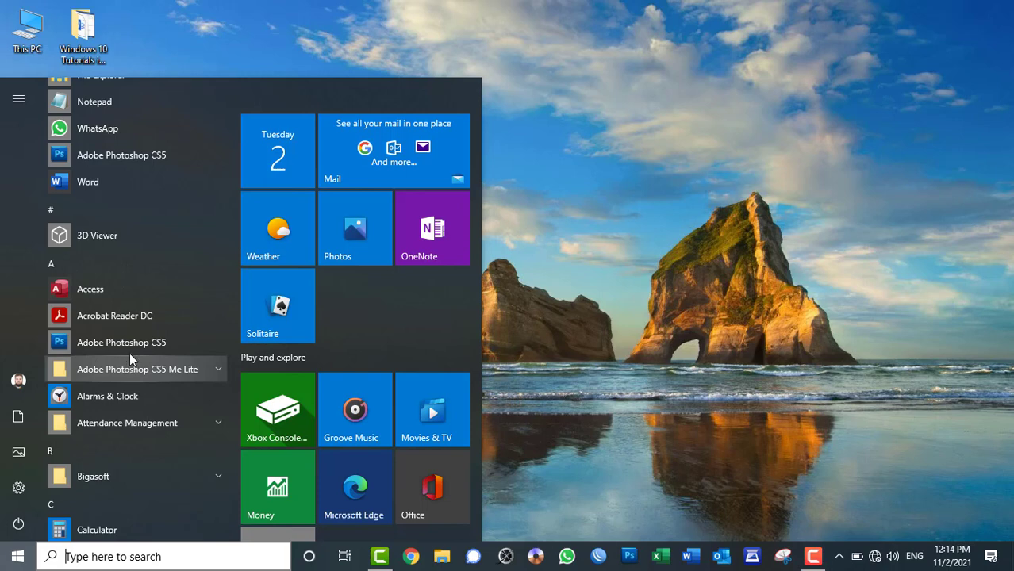
scroll(130, 349, "down", 3)
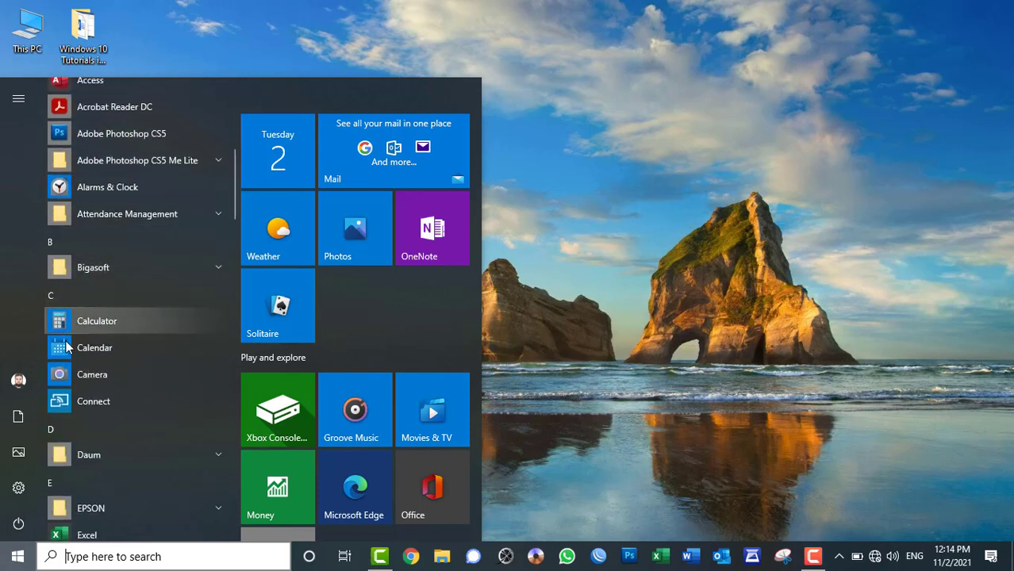
scroll(71, 347, "down", 8)
scroll(104, 333, "down", 8)
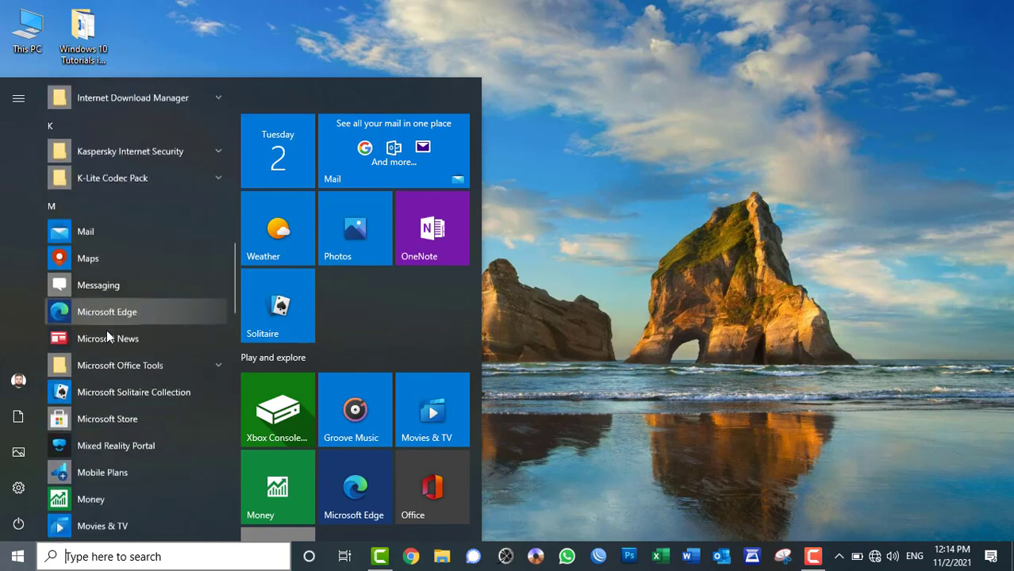
scroll(112, 336, "down", 8)
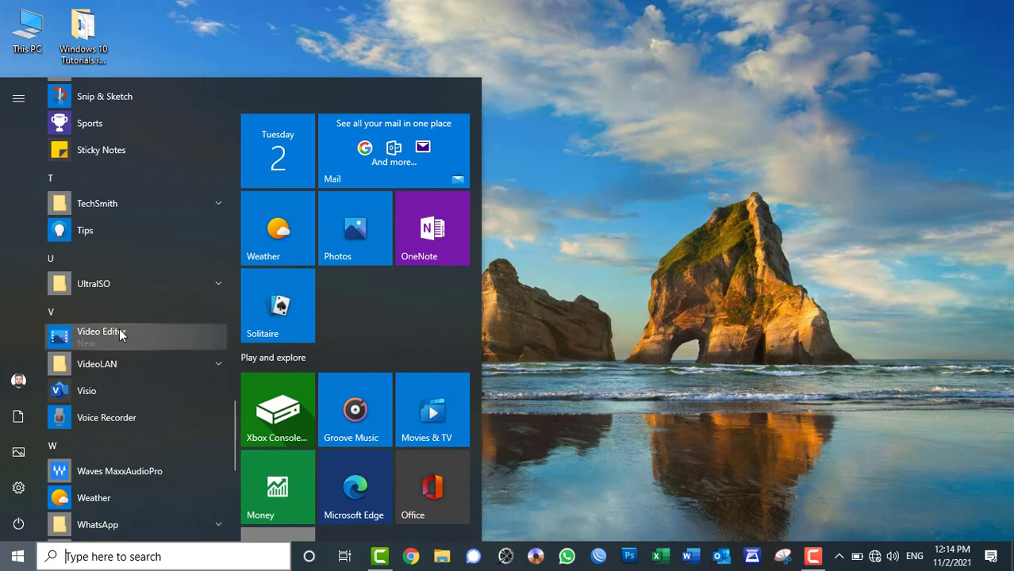
scroll(119, 328, "down", 2)
scroll(103, 369, "down", 6)
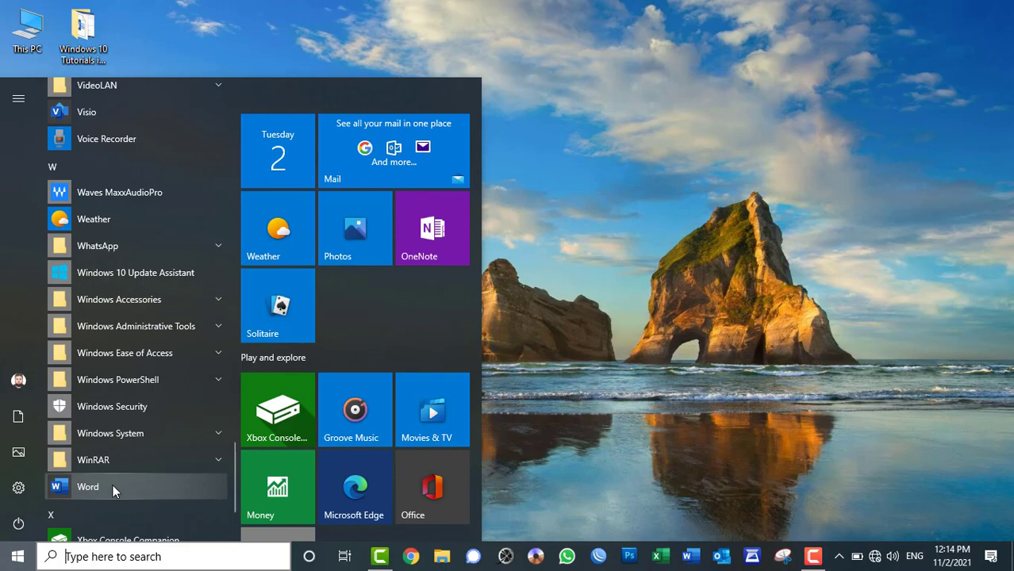
scroll(161, 460, "up", 20)
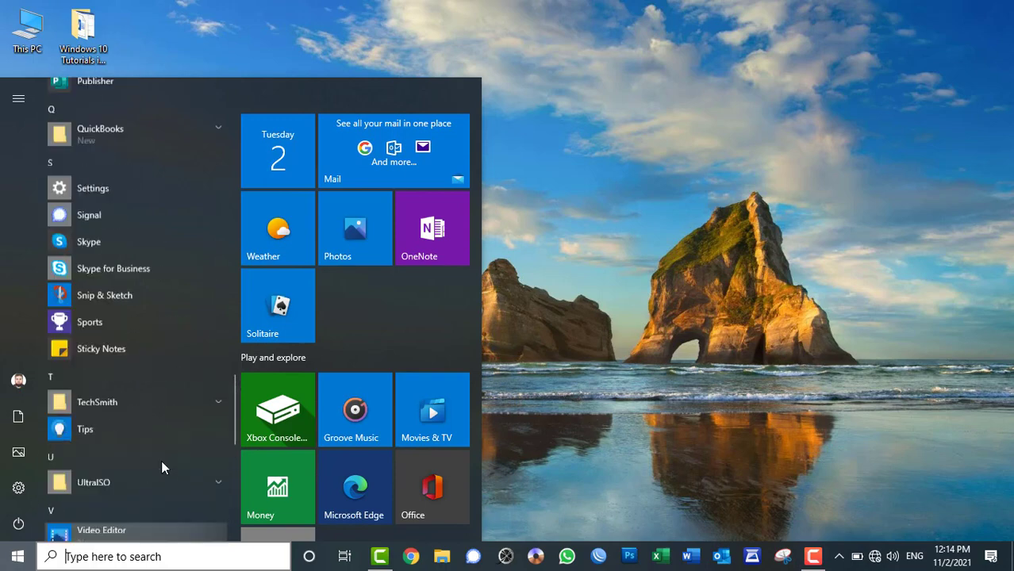
scroll(138, 433, "up", 3)
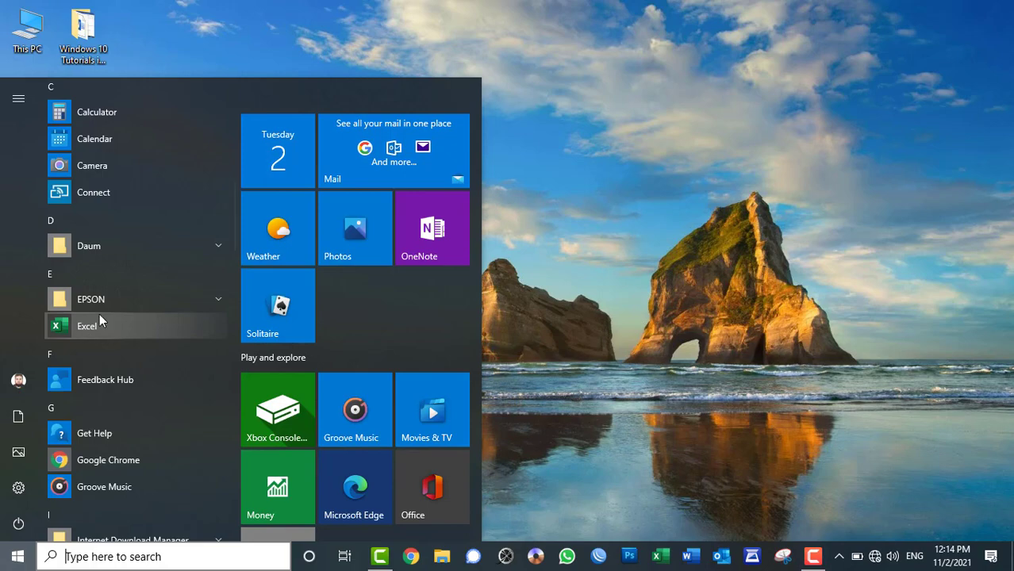
scroll(99, 314, "down", 20)
scroll(132, 345, "down", 1)
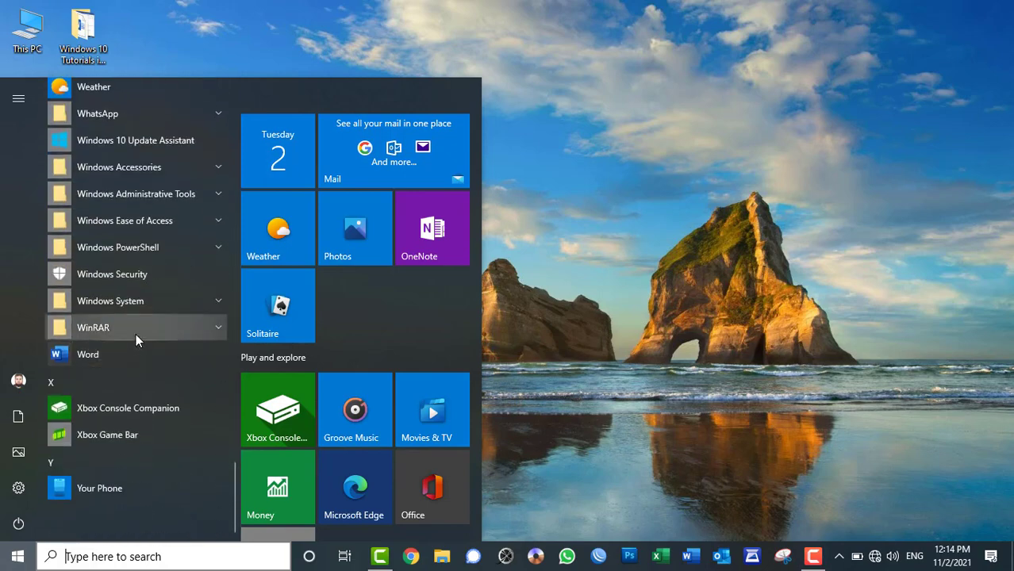
scroll(136, 333, "up", 20)
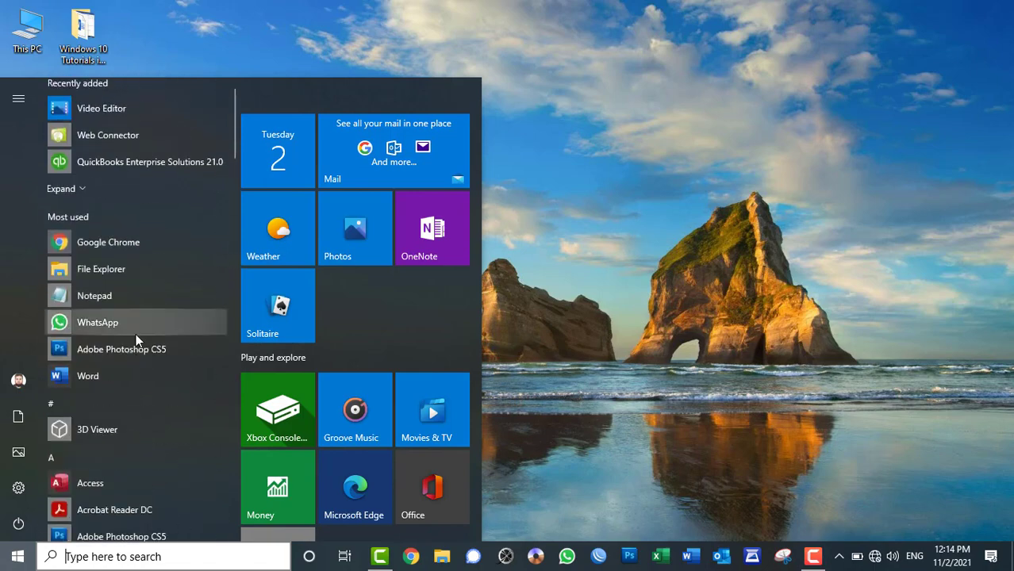
scroll(136, 334, "up", 1)
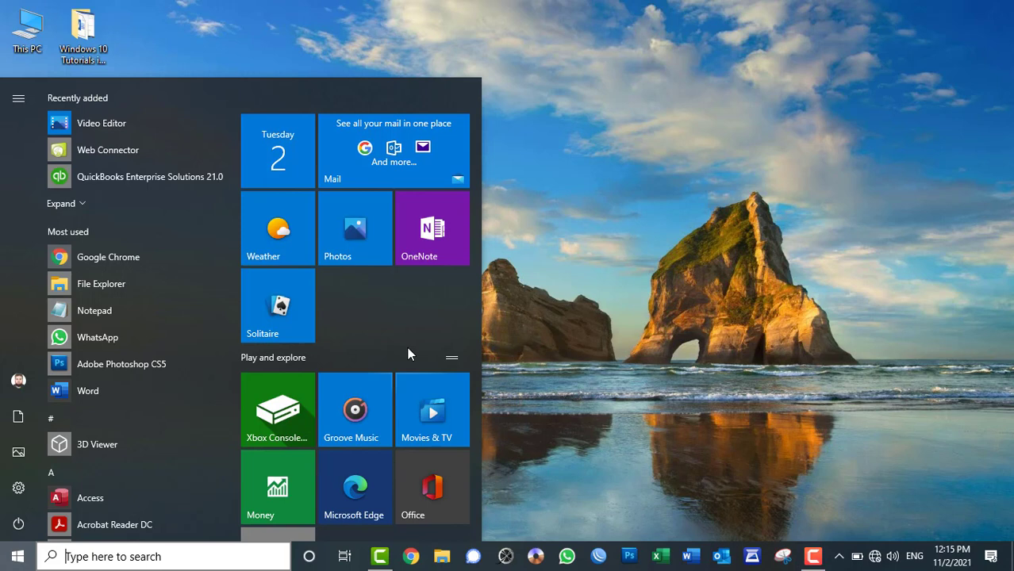
Step: Open the windows7-start-menu picture from the Documents folder of This PC and enlarge it to 133%
left_click(294, 24)
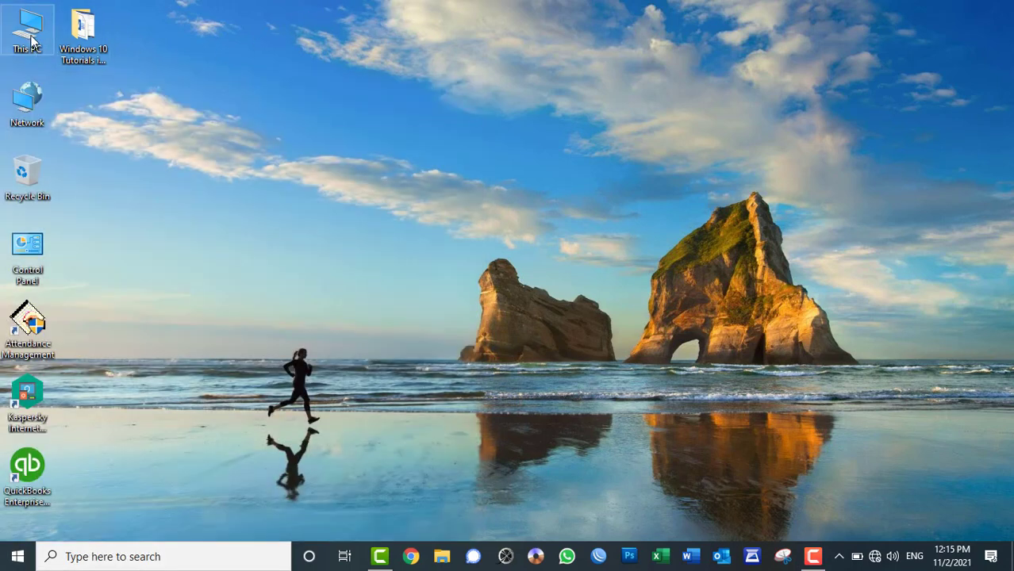
double_click(31, 40)
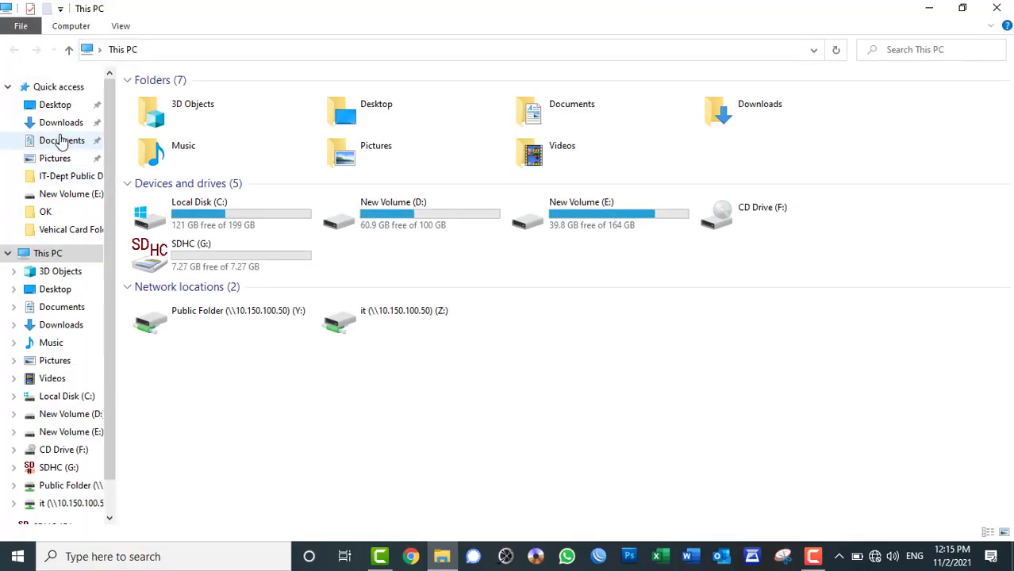
left_click(62, 139)
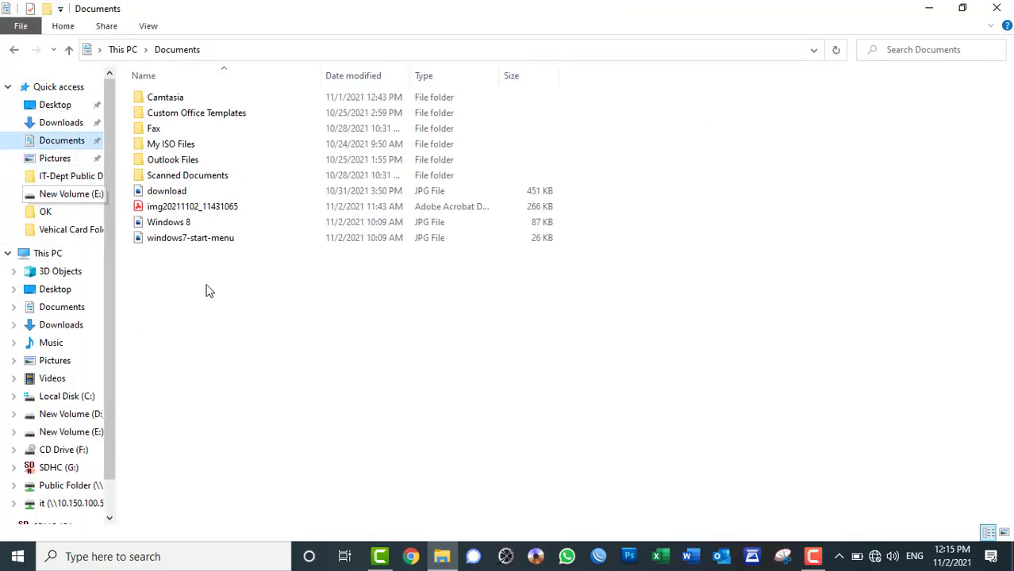
double_click(174, 240)
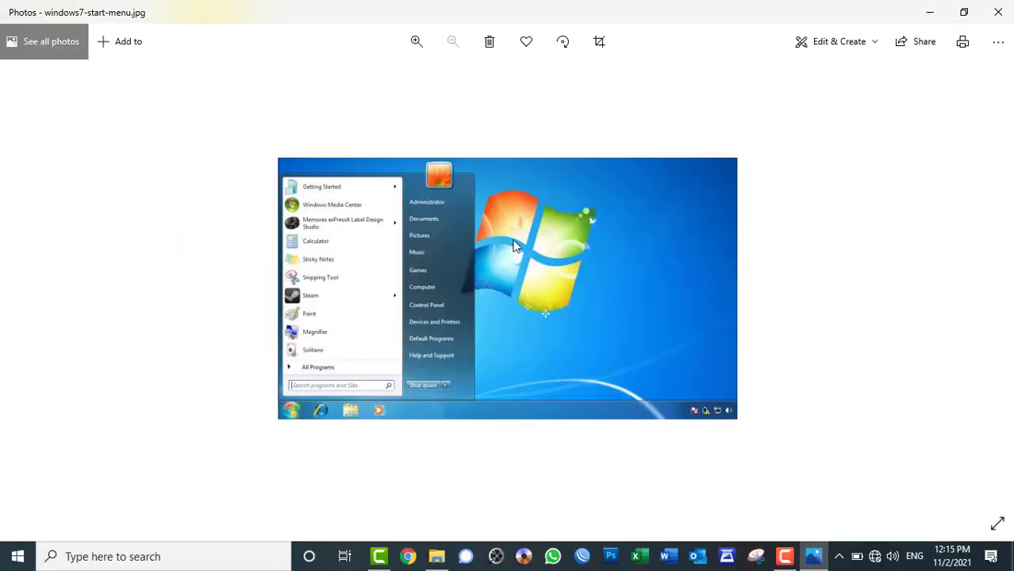
scroll(616, 214, "up", 1)
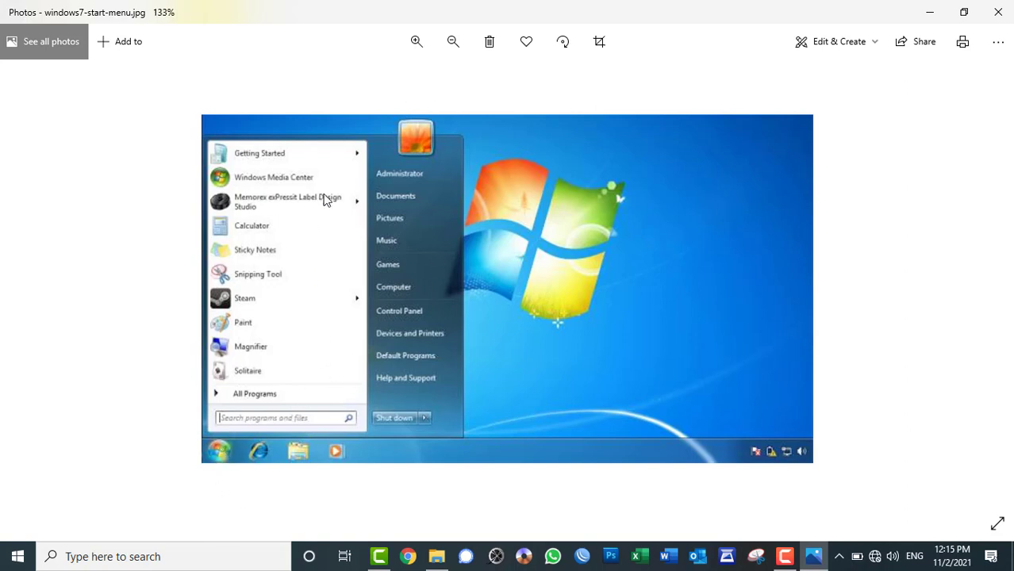
Step: Close the Windows 7 picture, view the Windows 8 picture from the Documents folder and close it again
left_click(997, 12)
double_click(168, 223)
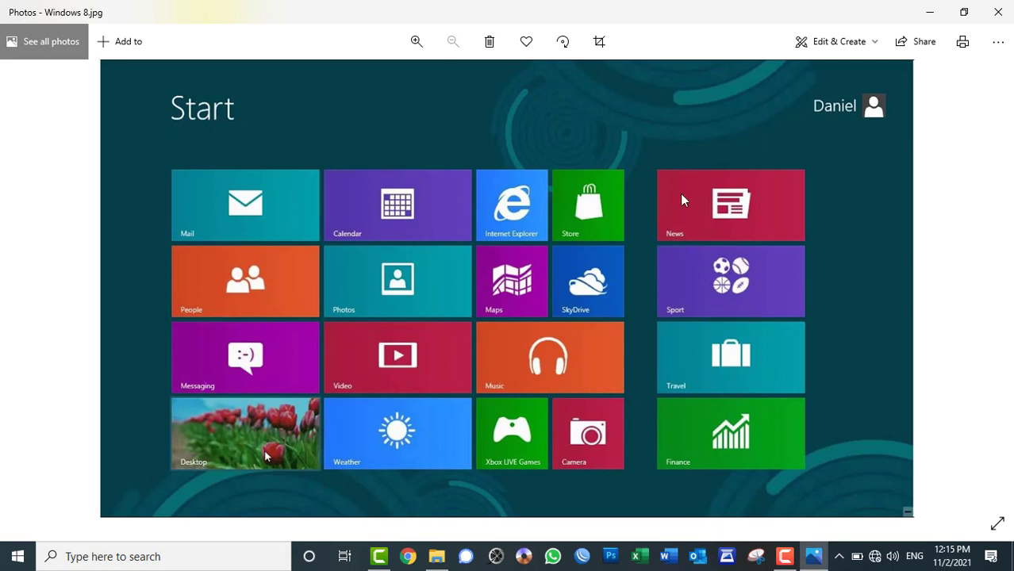
left_click(998, 11)
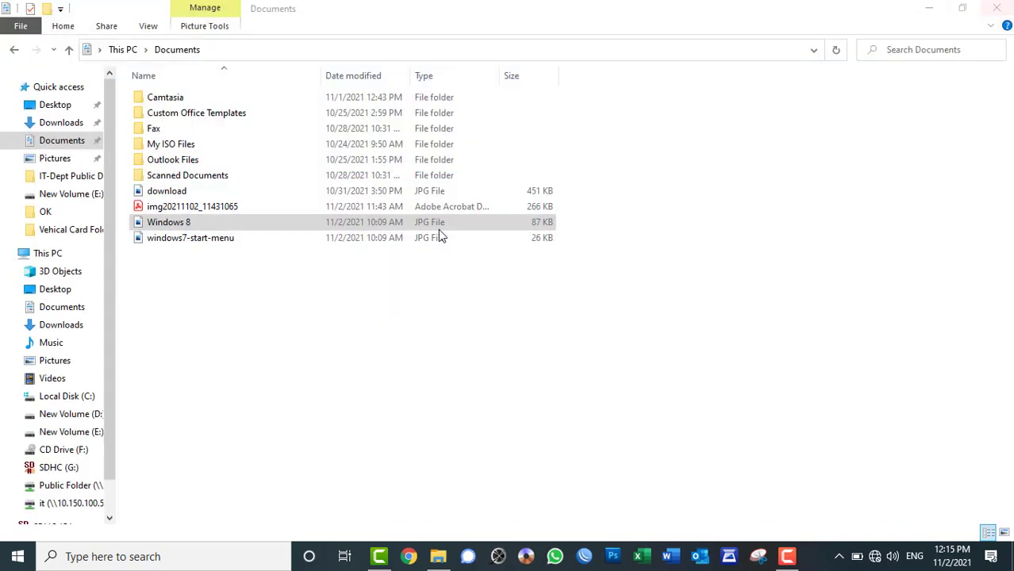
Step: Open the Start menu and look through its tile groups down to Microsoft Store and News, returning to the first tiles
left_click(17, 556)
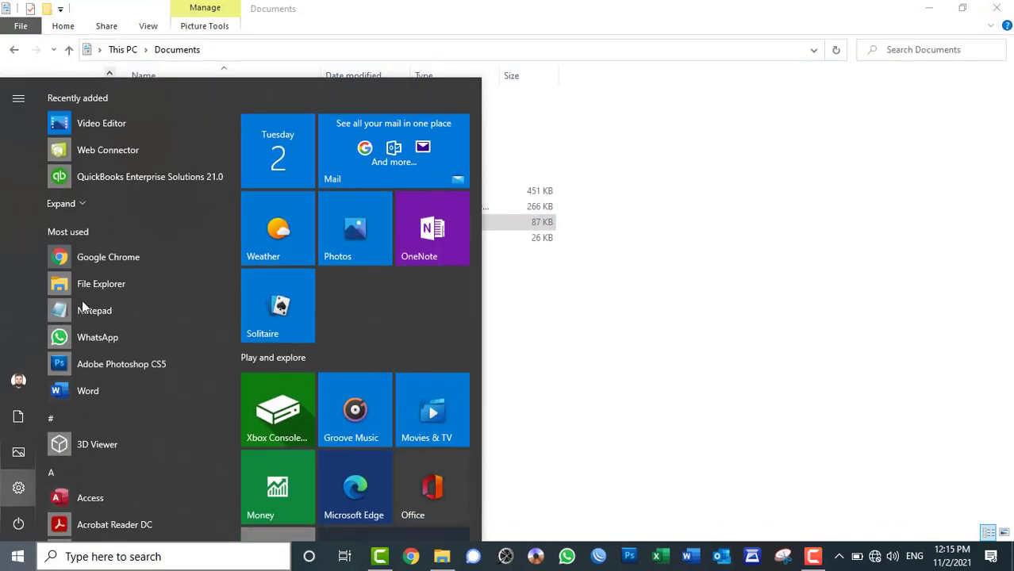
mouse_move(19, 399)
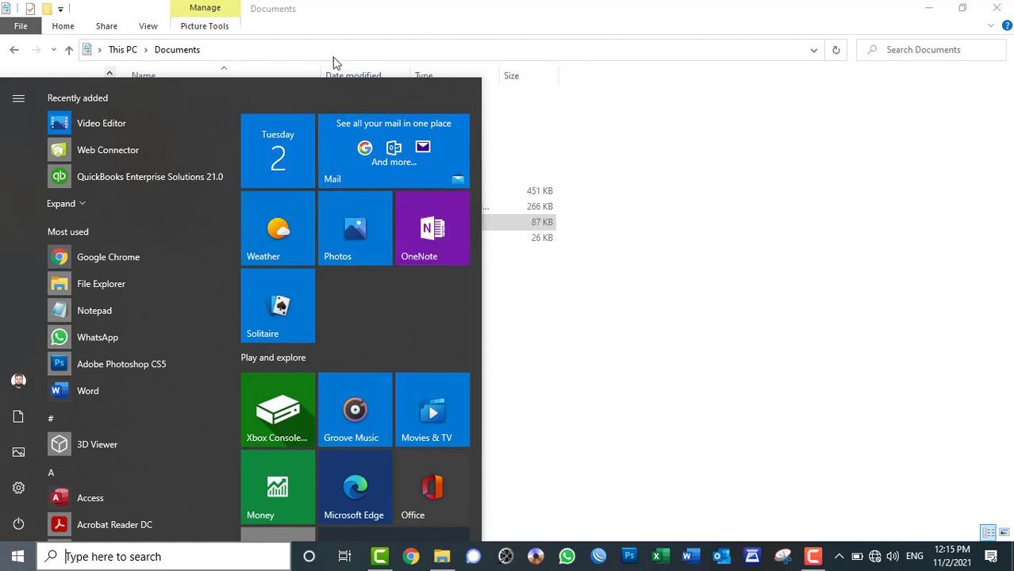
left_click(276, 100)
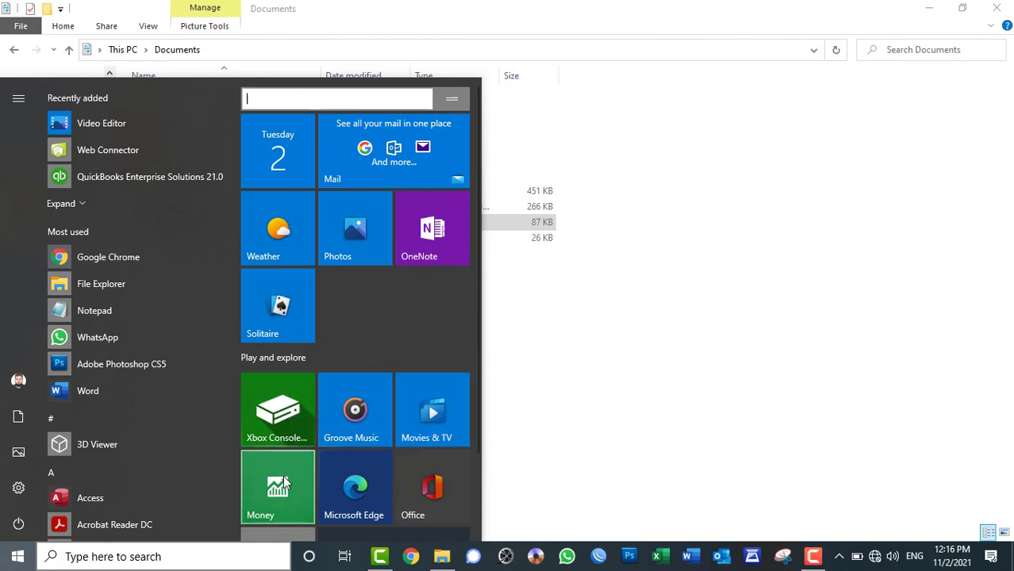
scroll(376, 434, "down", 1)
scroll(372, 432, "down", 1)
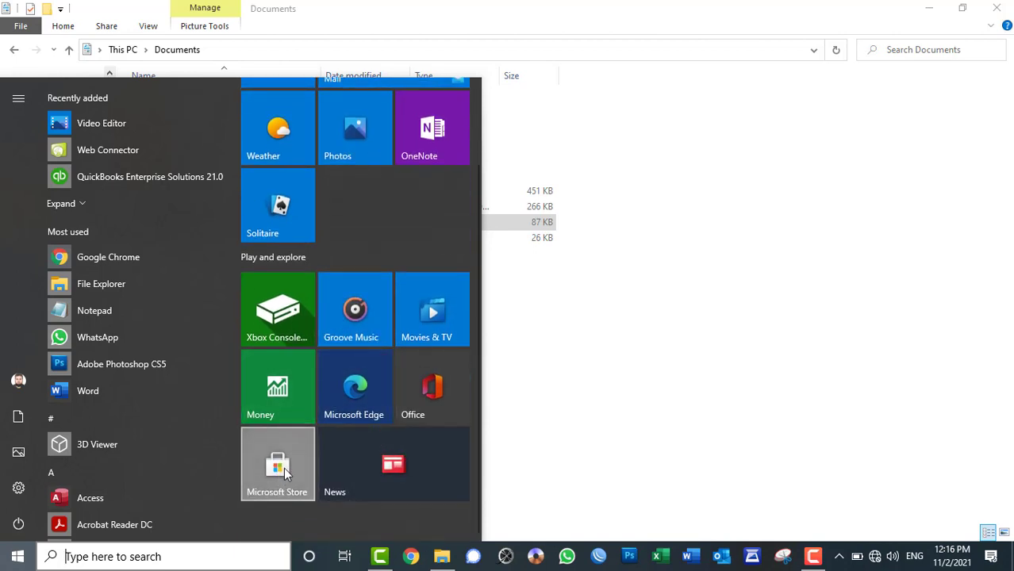
scroll(283, 472, "up", 2)
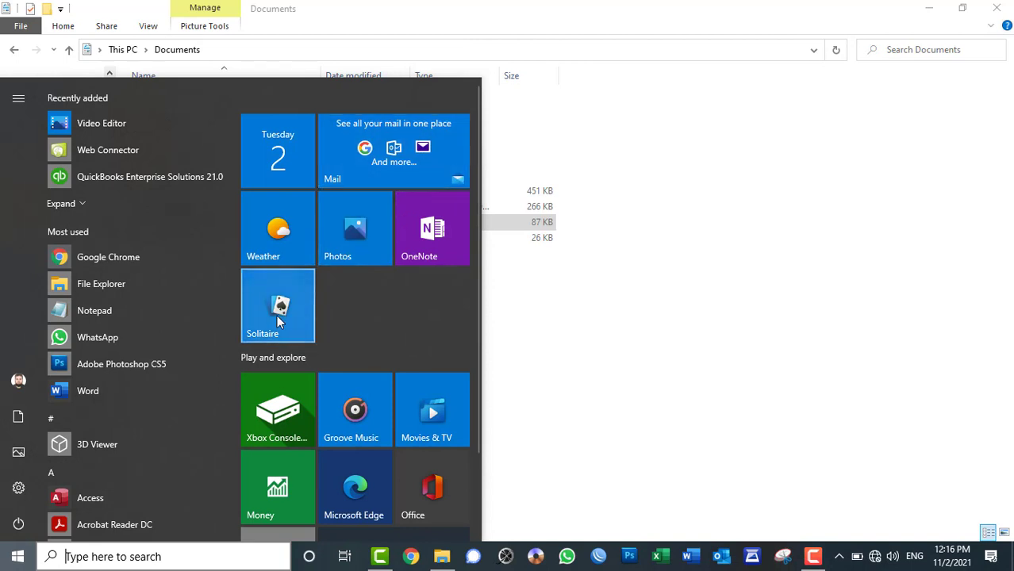
Step: Unpin the Photos tile from Start and pin Word from the most used apps
right_click(347, 207)
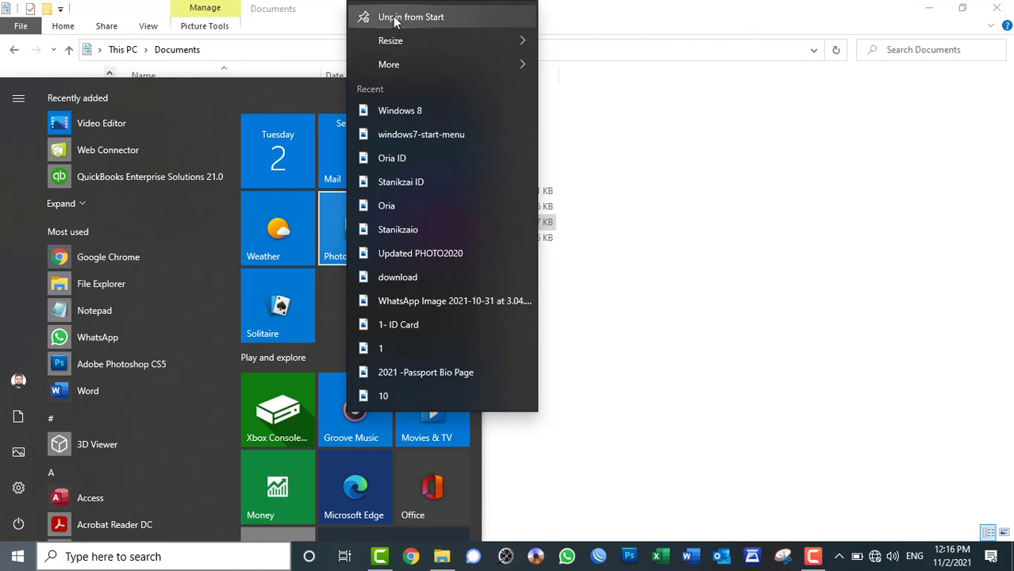
left_click(395, 17)
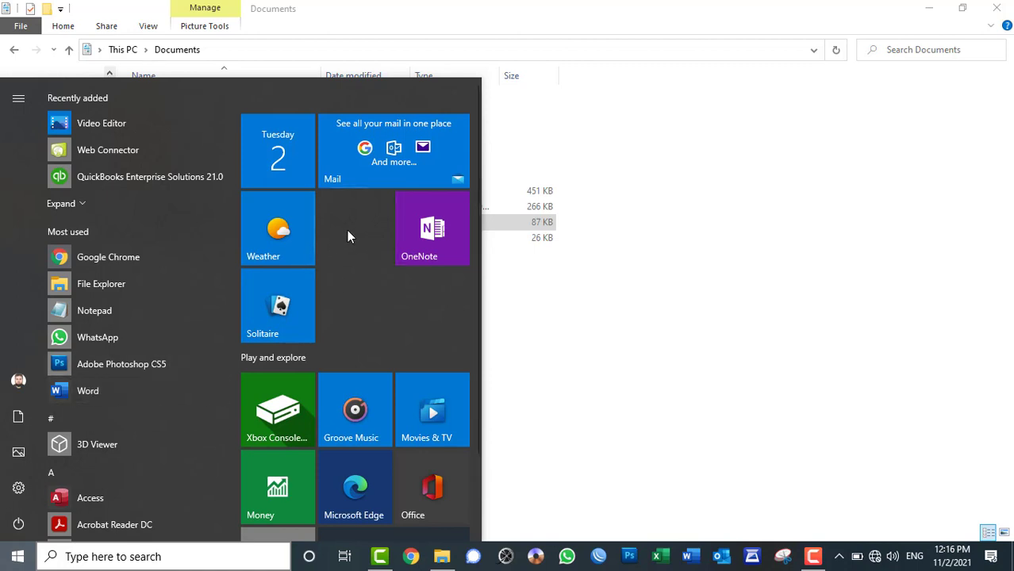
right_click(99, 388)
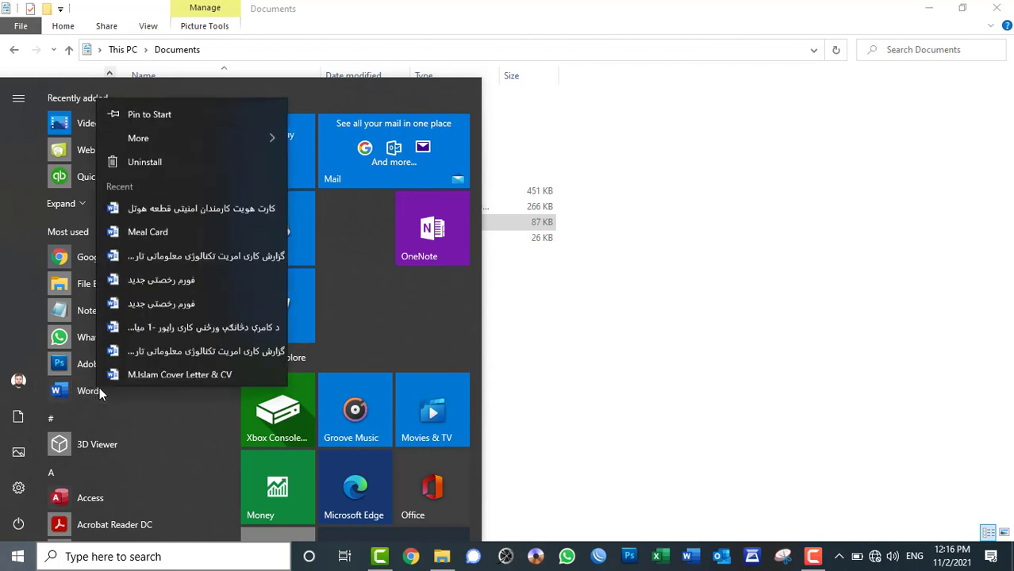
left_click(191, 111)
Step: Move the Word tile into the gap between Weather and OneNote and close the Start menu
scroll(430, 338, "down", 1)
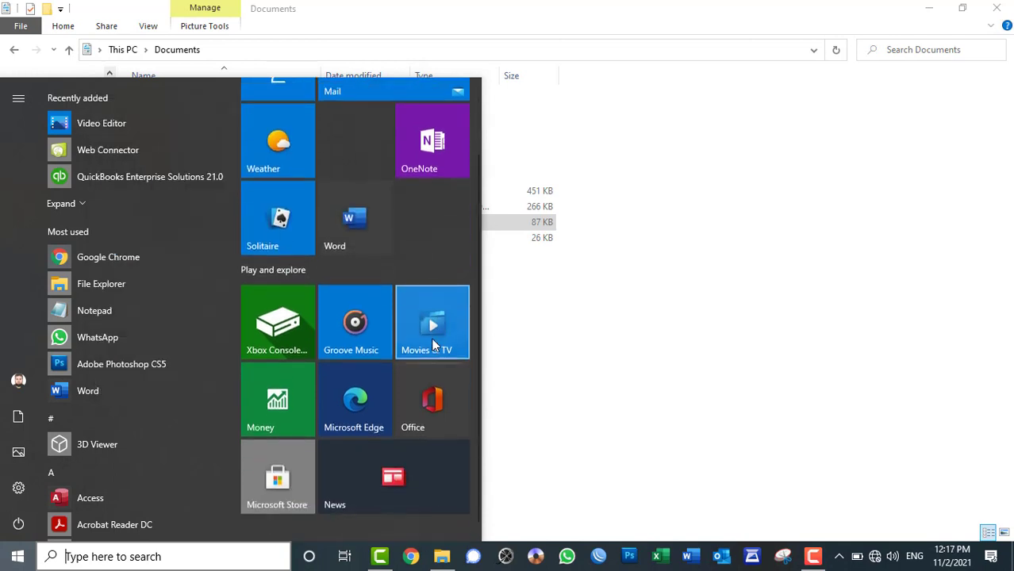
scroll(347, 235, "up", 1)
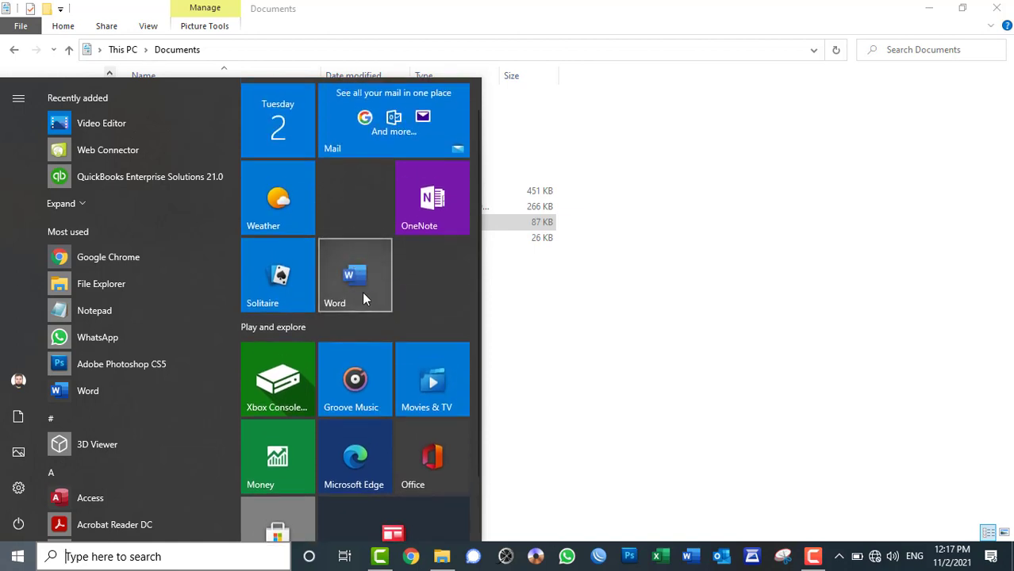
left_click_drag(359, 297, 367, 222)
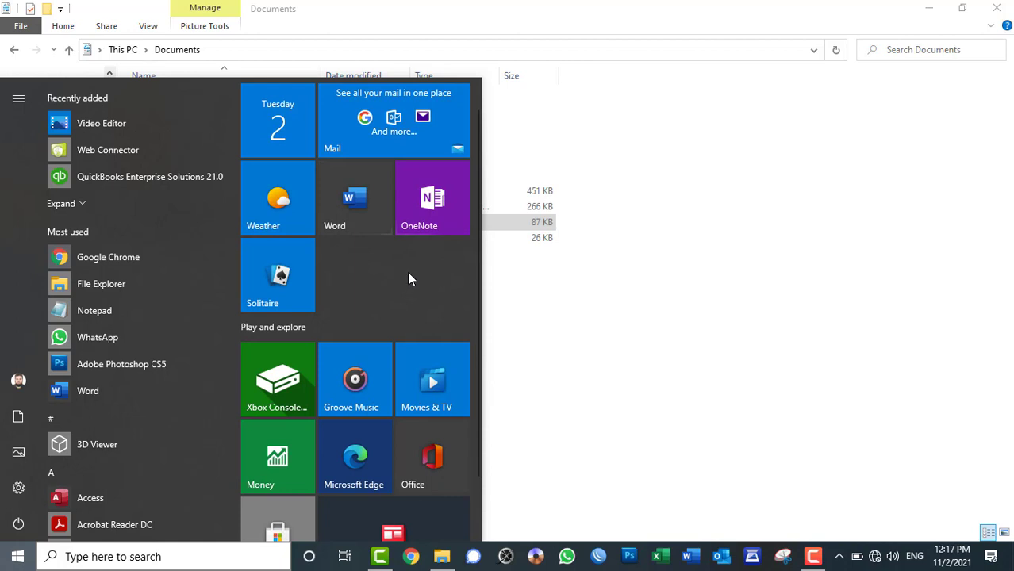
scroll(407, 278, "up", 1)
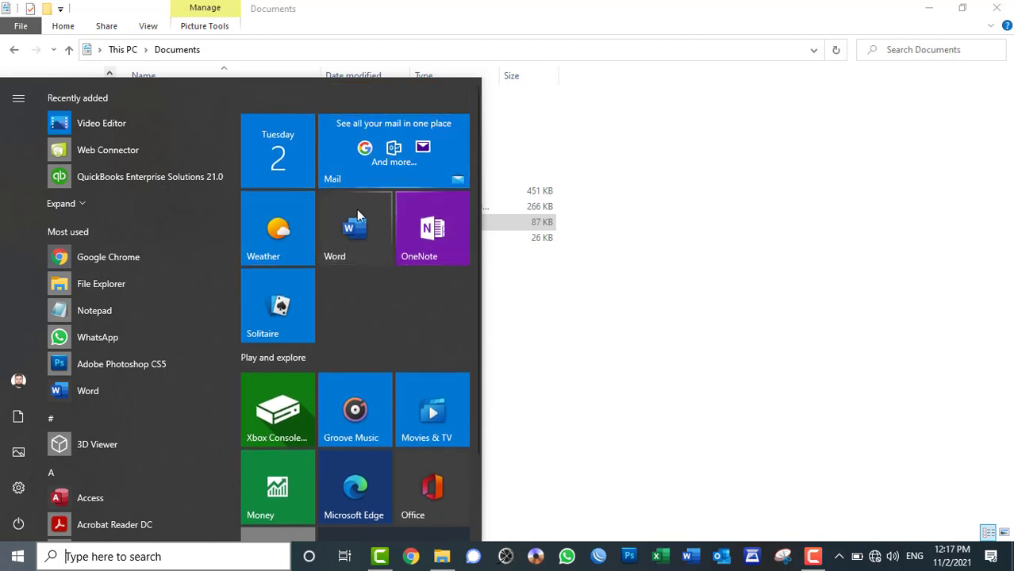
left_click(2, 559)
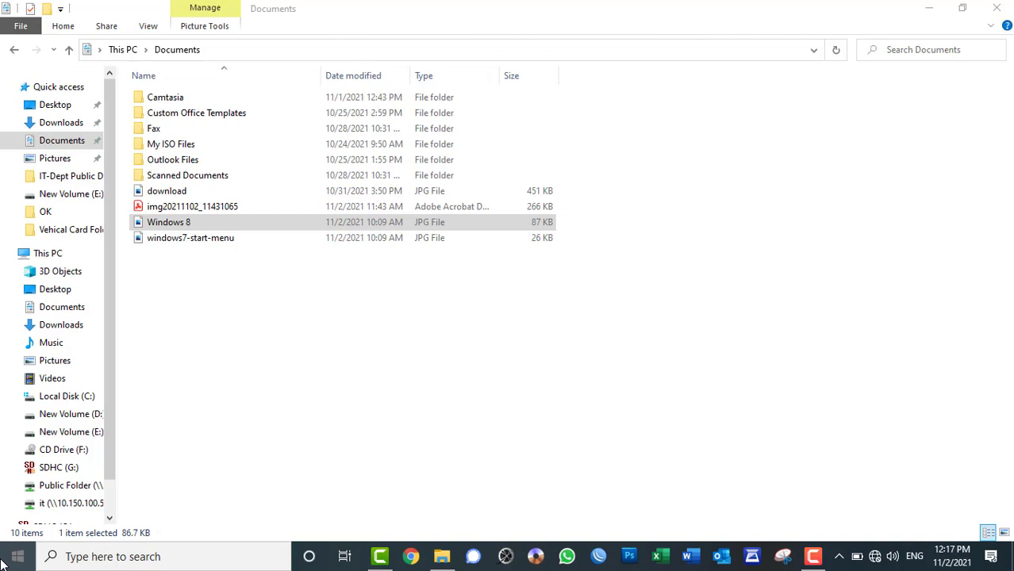
Step: Reopen the Start menu and unpin the Solitaire tile
left_click(6, 559)
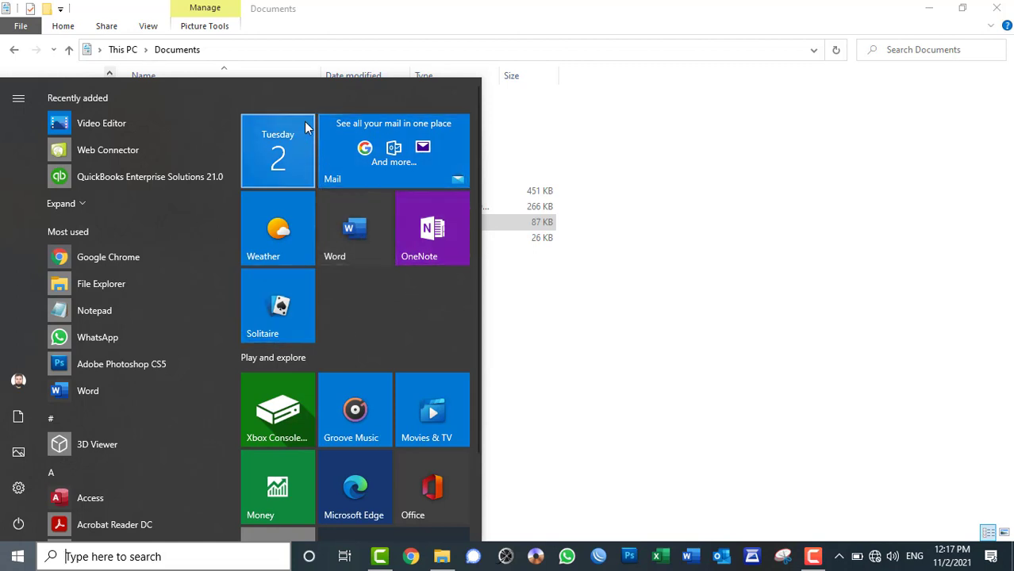
right_click(262, 314)
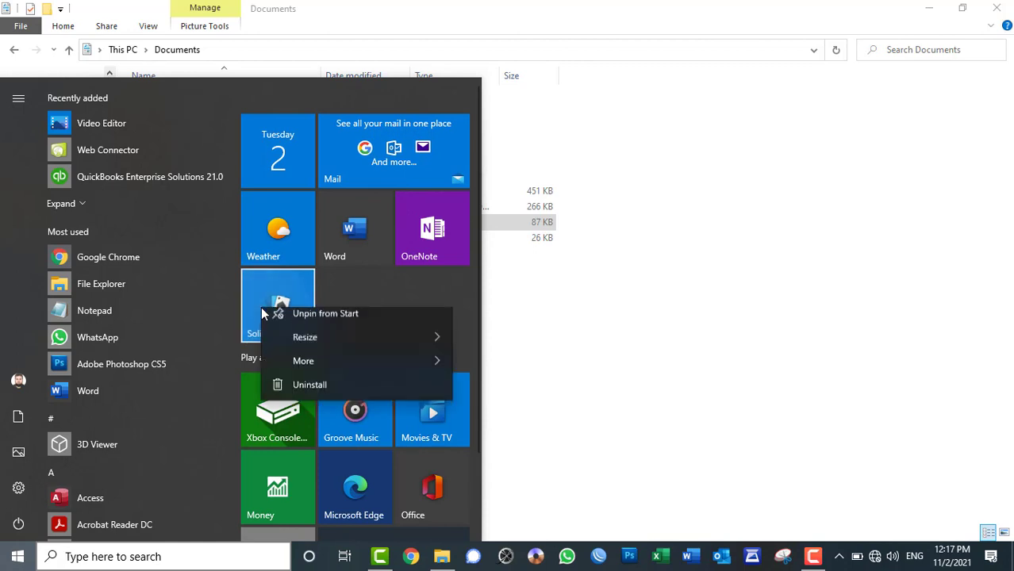
left_click(316, 326)
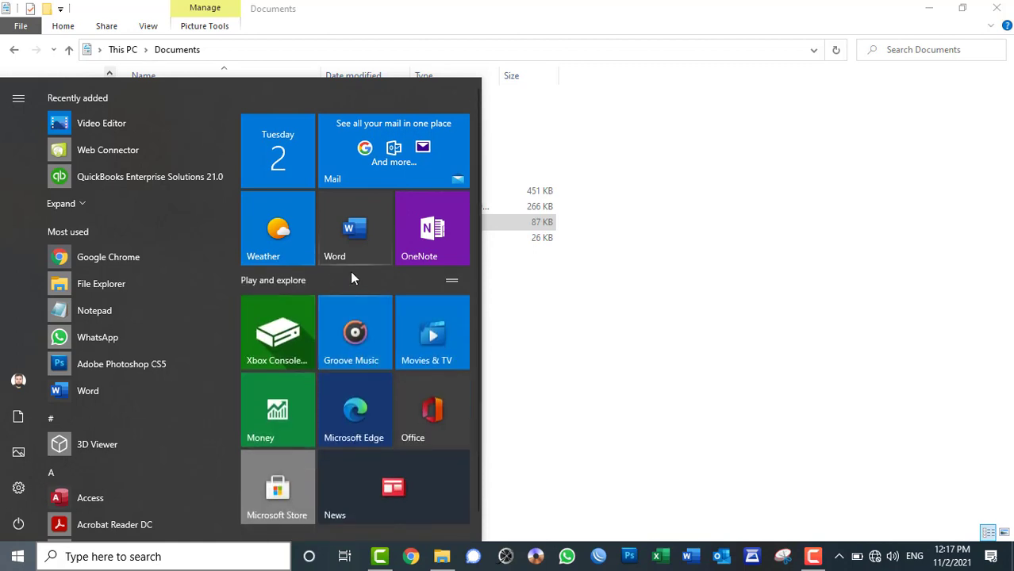
Step: Widen the Start menu across the screen, shrink it back to one tile column group and reduce its height slightly
scroll(364, 264, "down", 1)
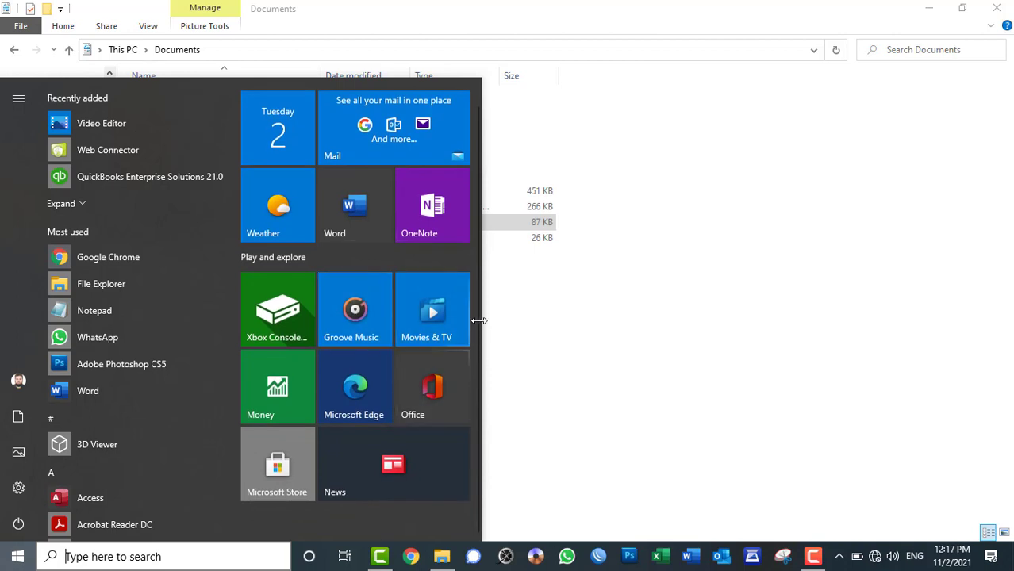
left_click_drag(479, 321, 1005, 299)
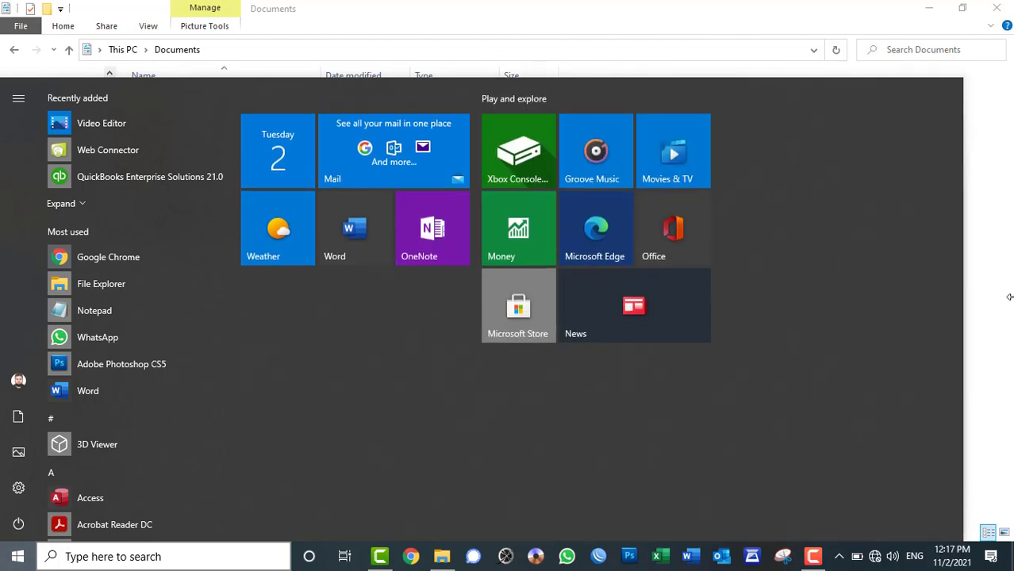
left_click_drag(1009, 296, 326, 213)
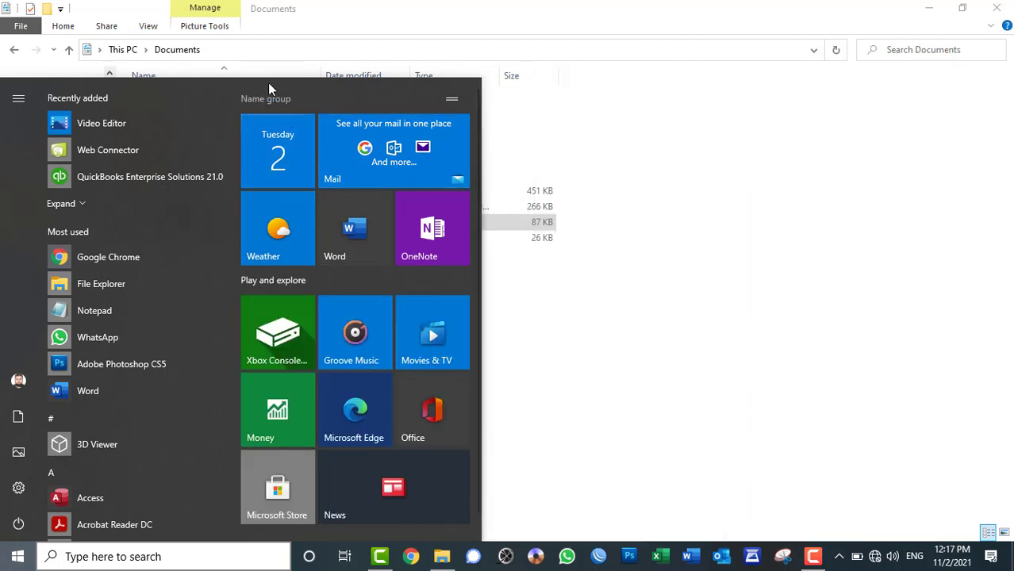
left_click_drag(267, 78, 329, 89)
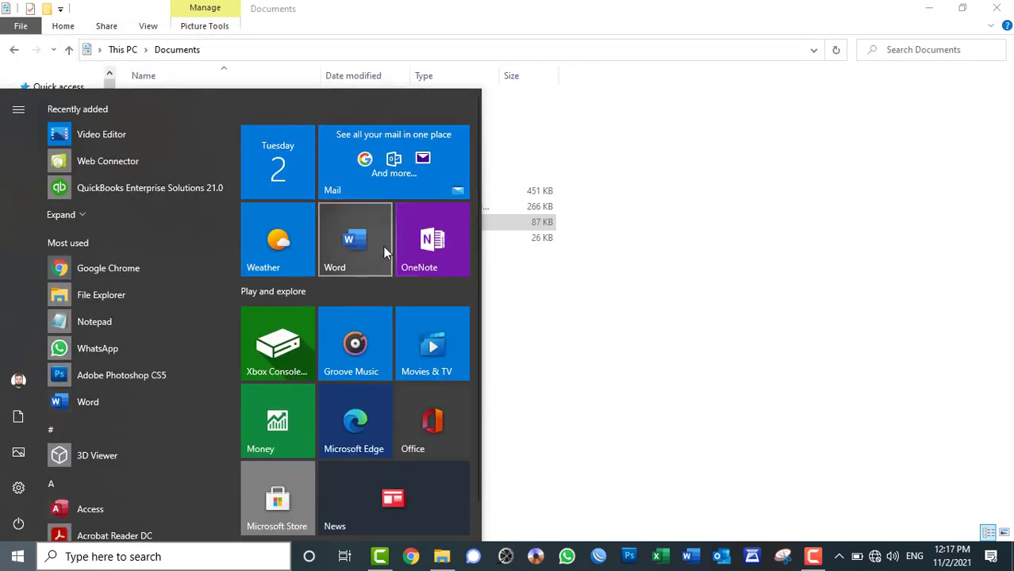
Step: Close the Start menu and the Documents window, then view the resized Start menu over the desktop and close it
scroll(167, 246, "down", 3)
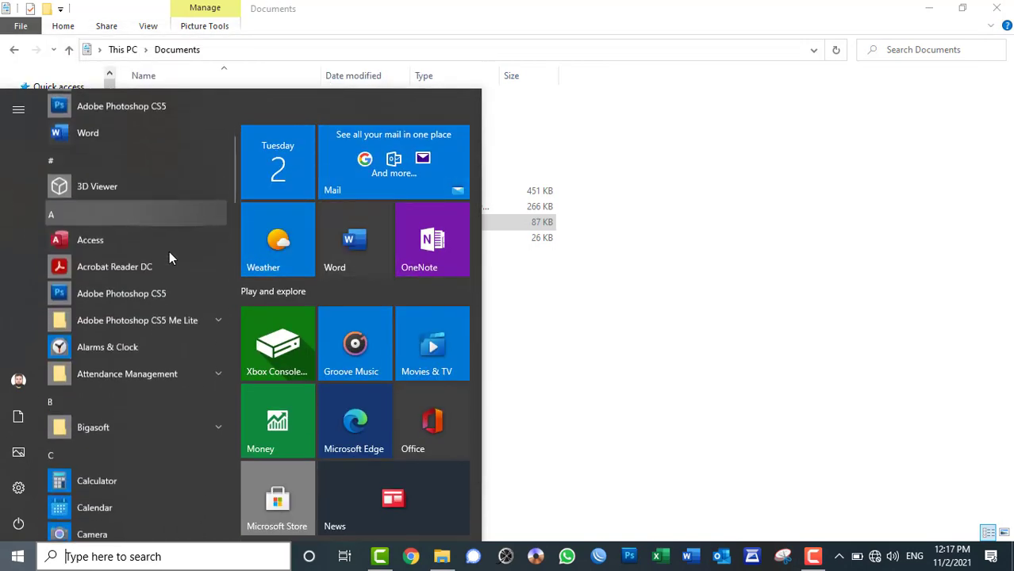
left_click(442, 7)
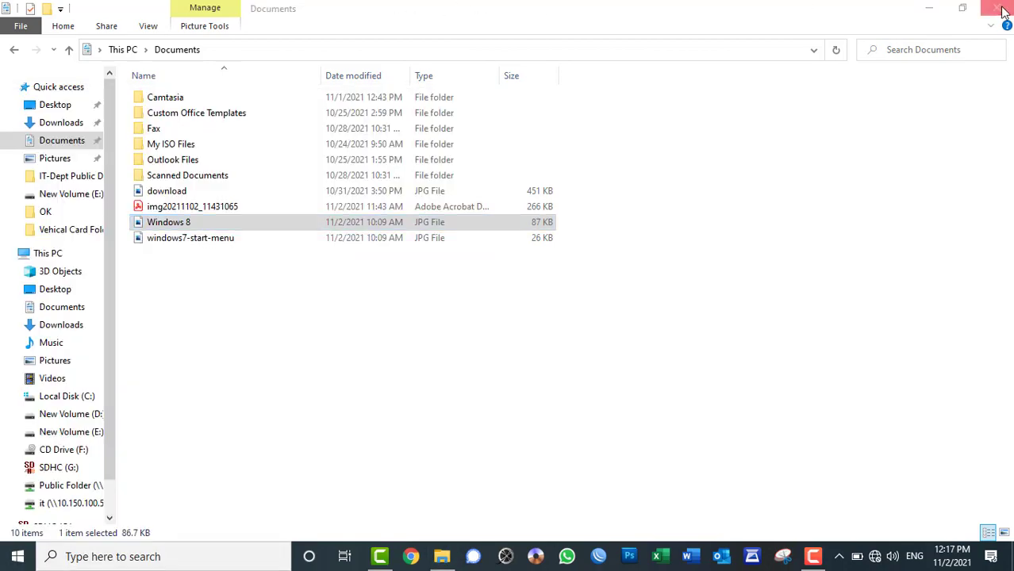
left_click(996, 8)
key("super")
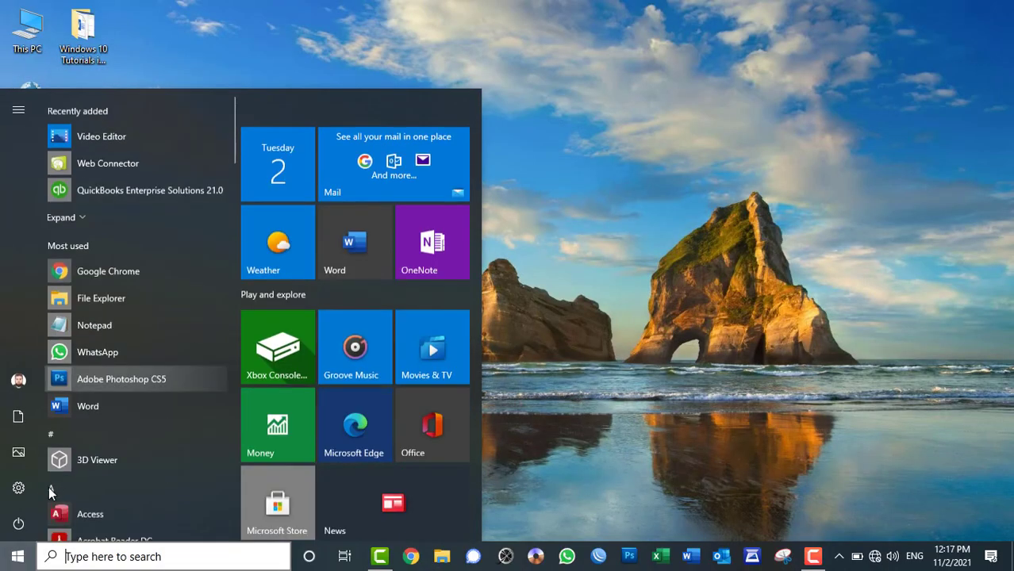
left_click(515, 5)
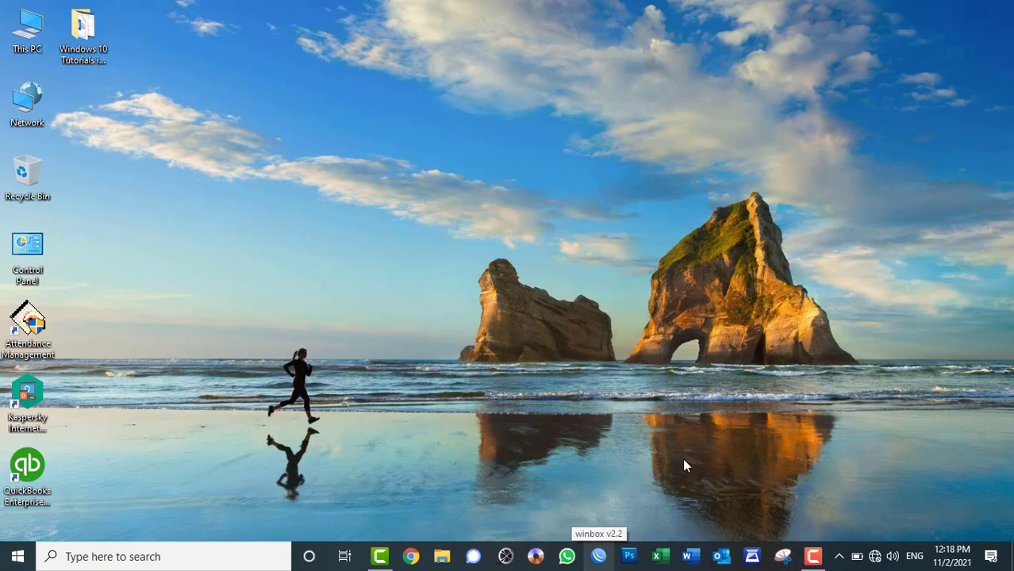
Step: Open the Start page of the desktop's Personalization settings and check the current Start menu beside it
right_click(518, 54)
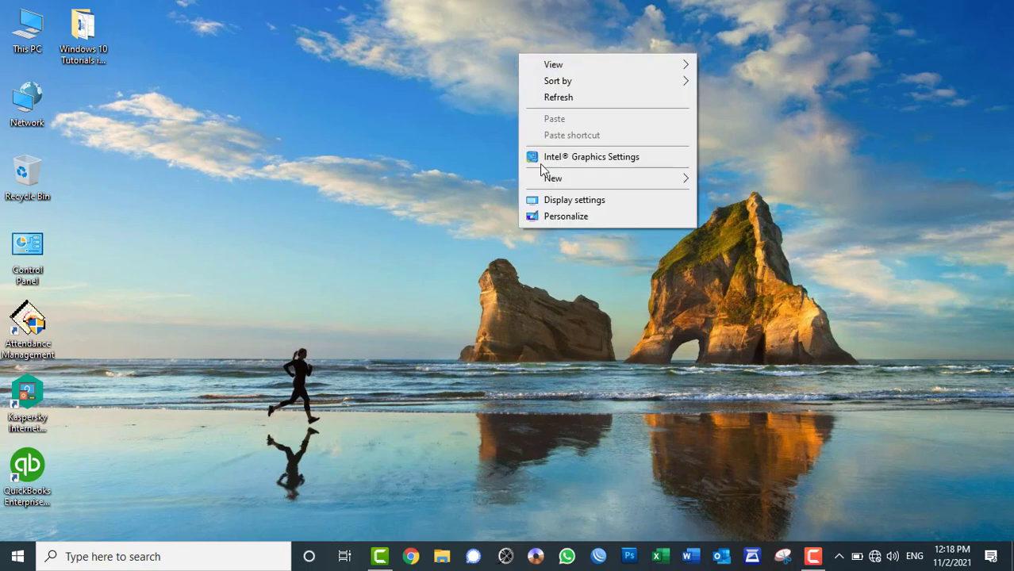
left_click(578, 216)
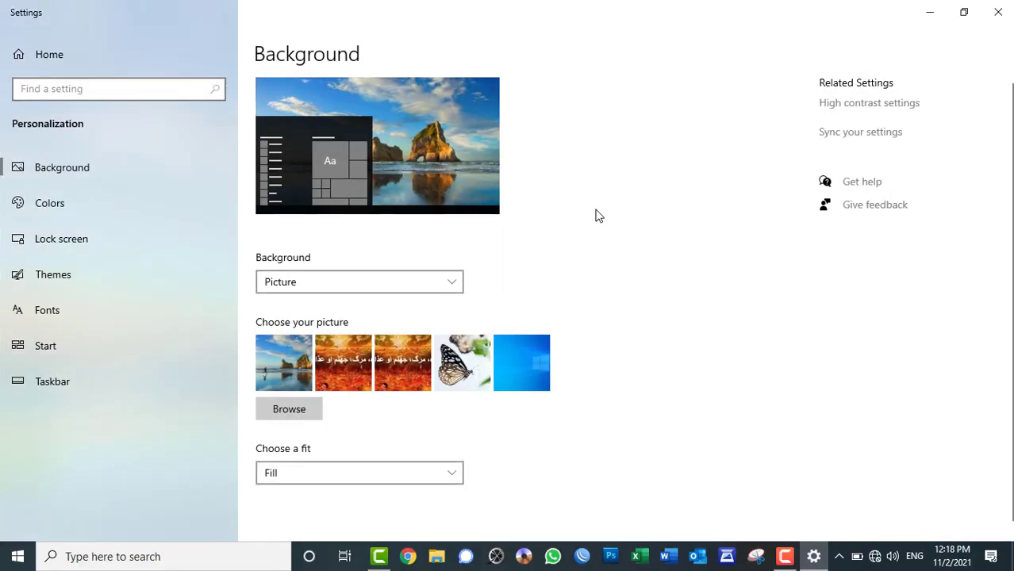
left_click(103, 351)
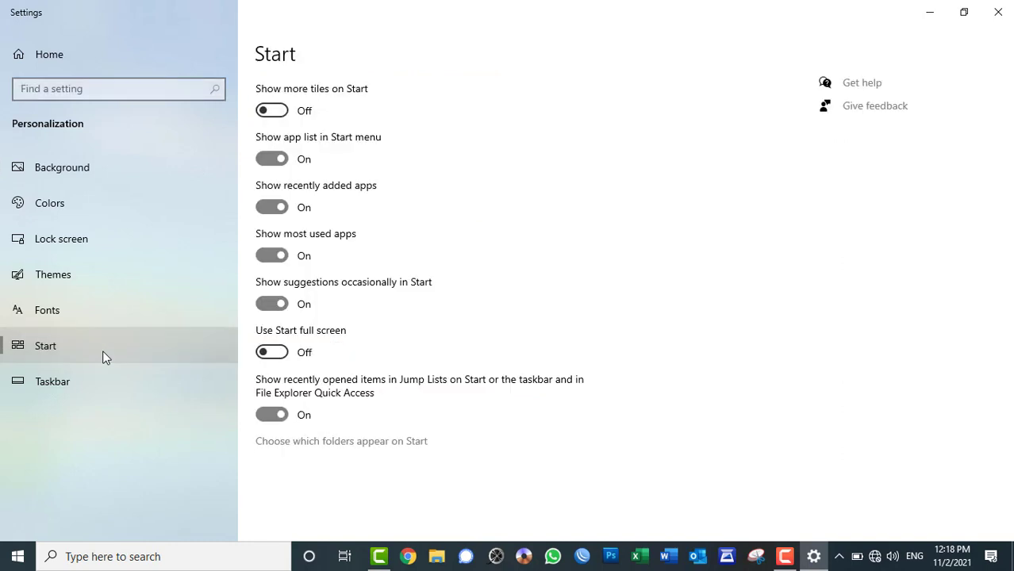
left_click(18, 556)
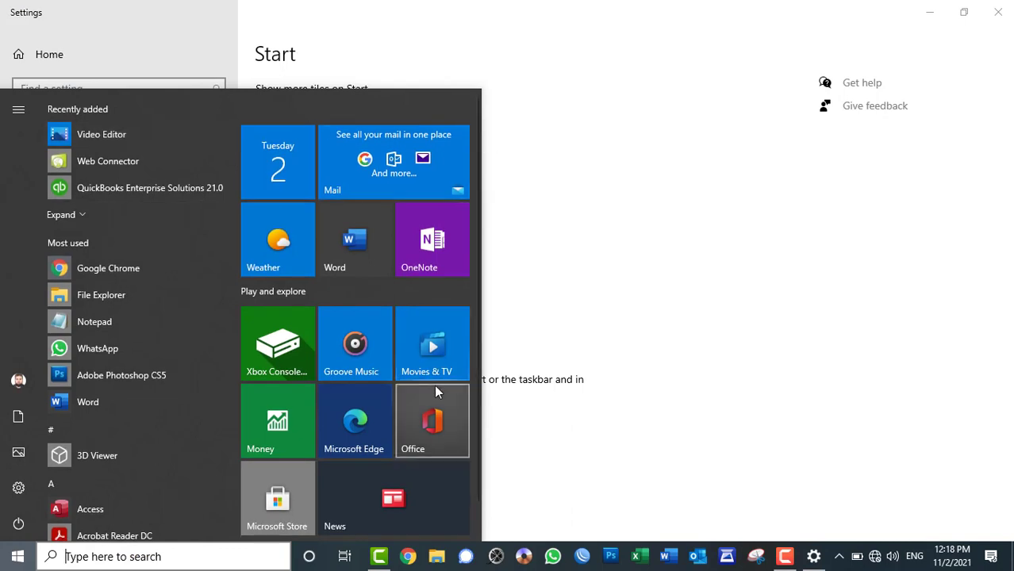
left_click(365, 13)
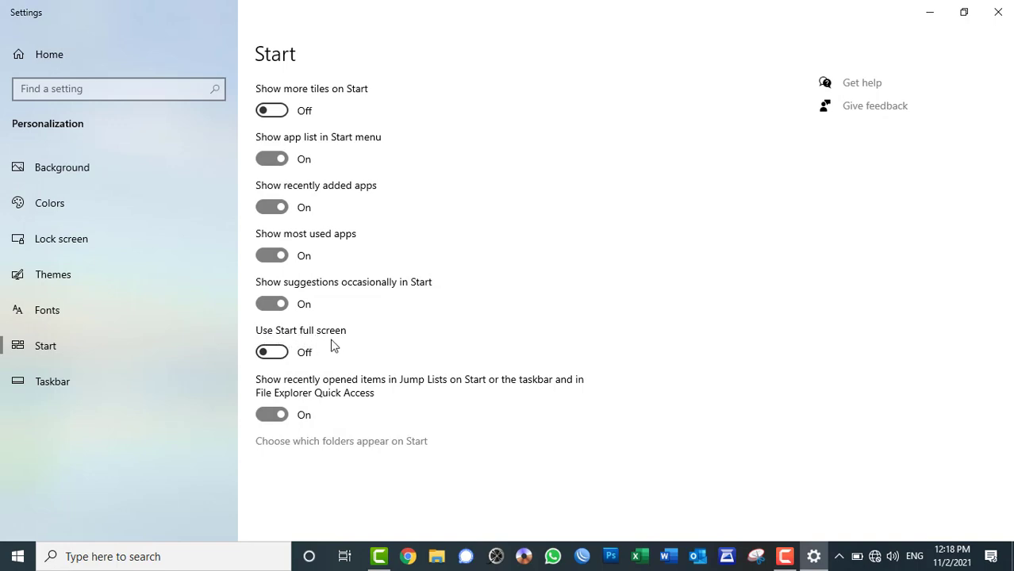
Step: Turn on Use Start full screen, view the full-screen Start menu and close it
left_click(276, 351)
left_click(10, 561)
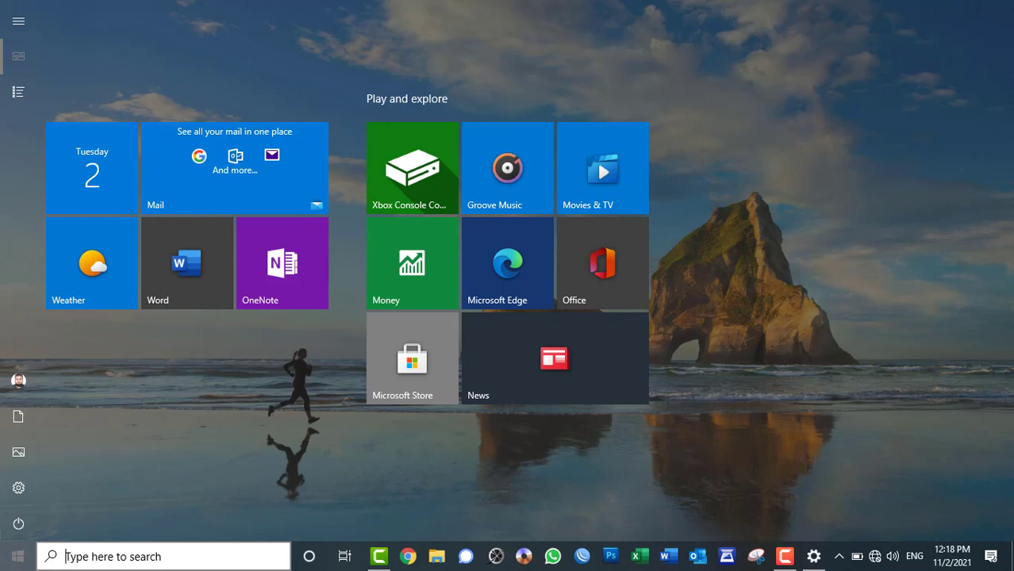
left_click(7, 562)
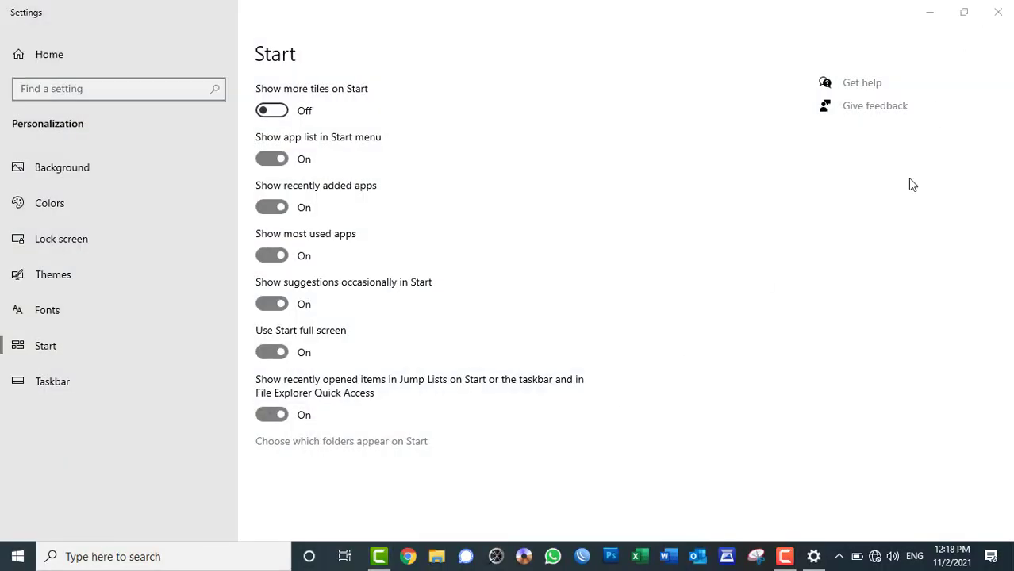
Step: Restore the Settings window to a smaller size over the desktop, and open and close the full-screen Start menu once more
left_click_drag(905, 11, 570, 52)
left_click(17, 556)
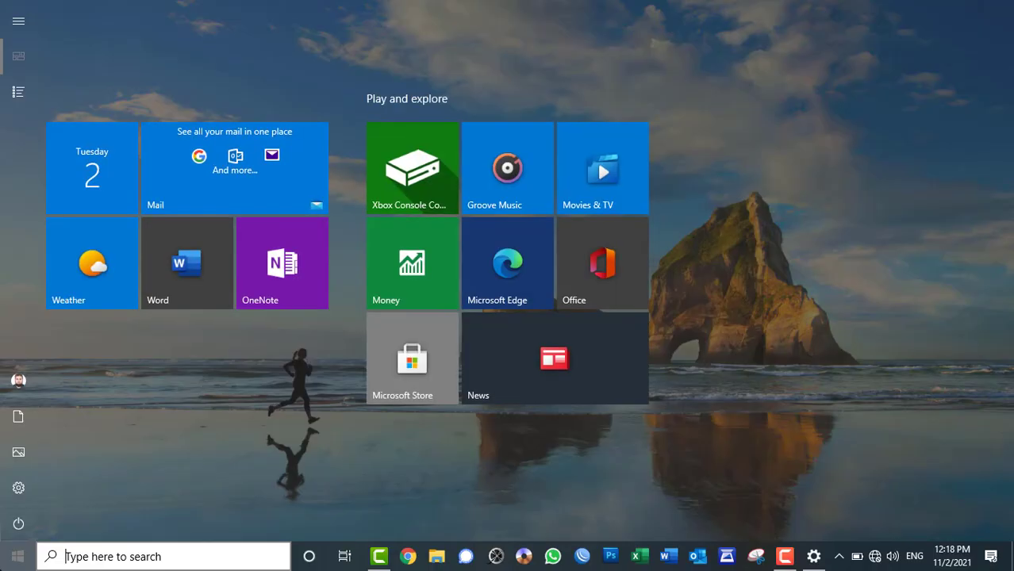
key("Escape")
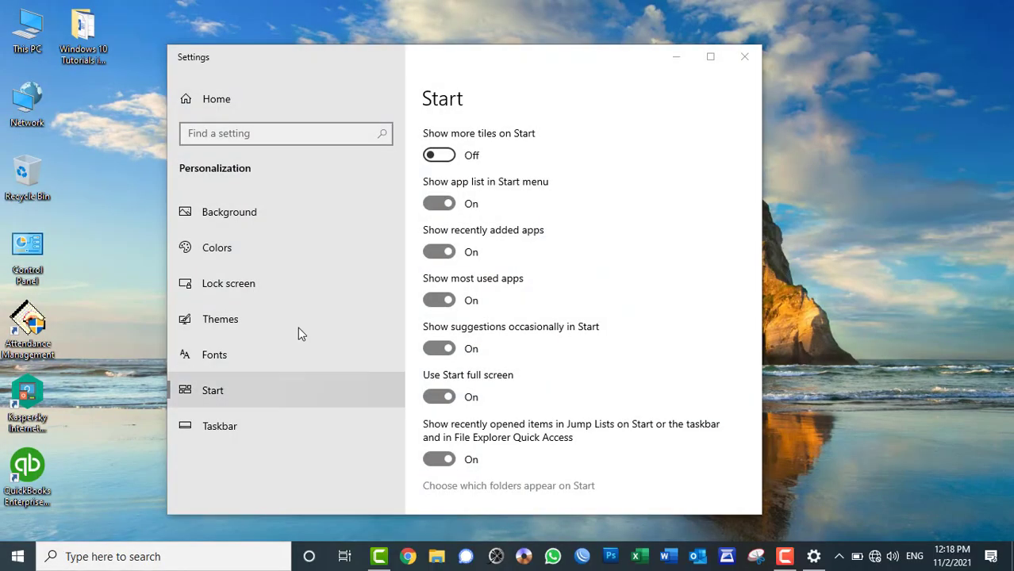
Step: Turn off Use Start full screen, refresh the desktop, and view and close the regular-size Start menu
left_click(447, 395)
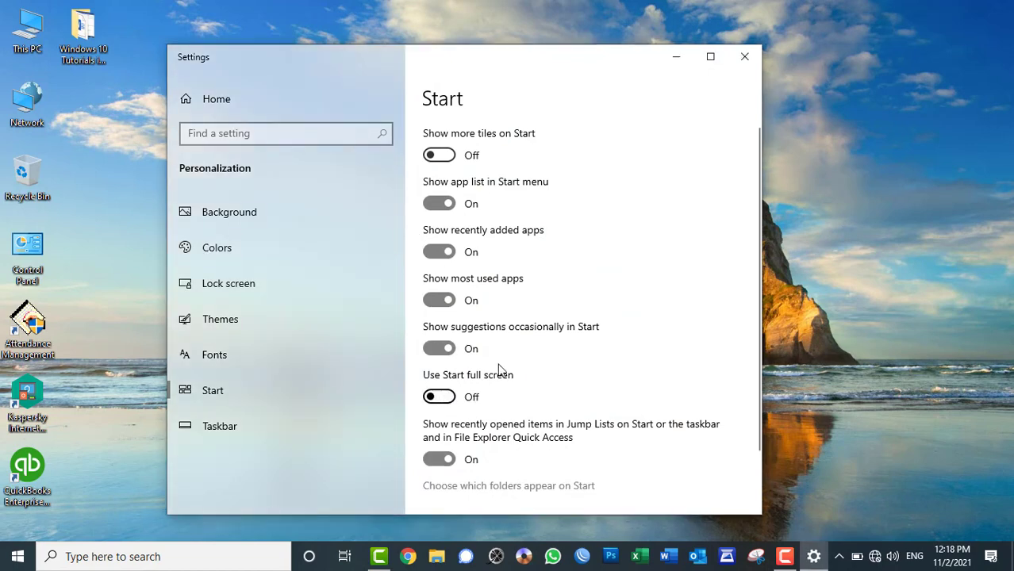
key("super")
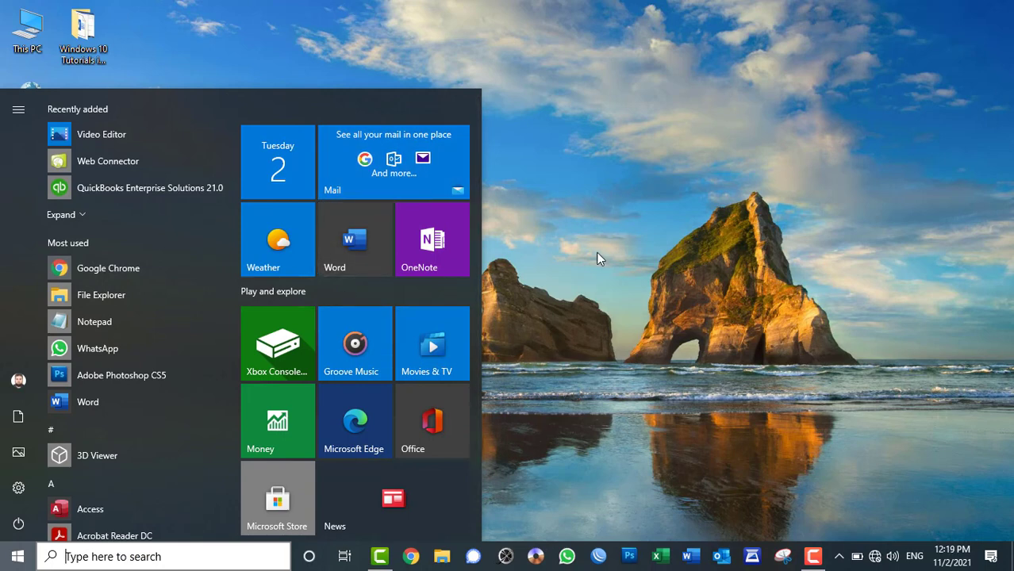
right_click(639, 88)
left_click(638, 132)
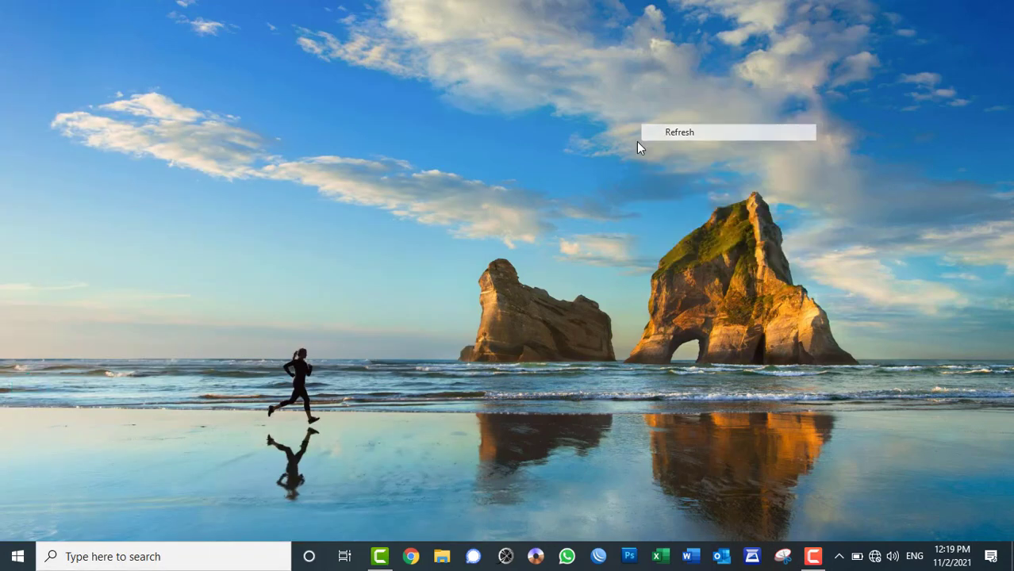
left_click(18, 556)
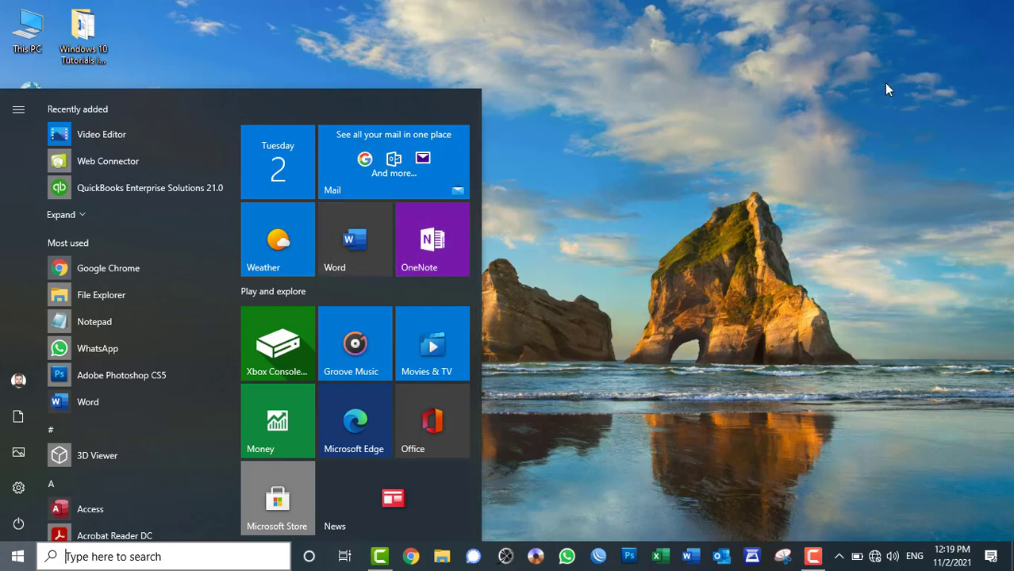
left_click(751, 346)
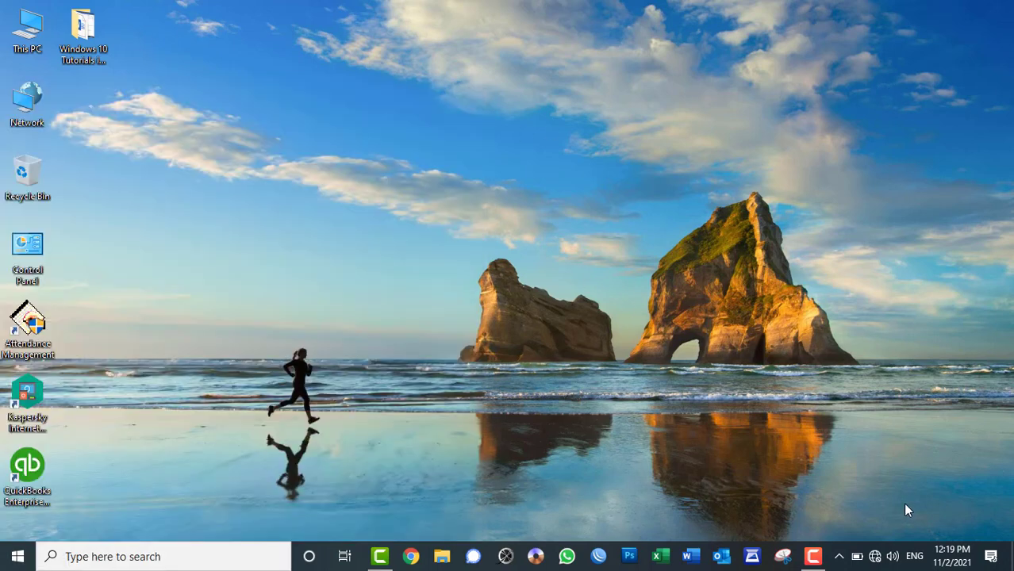
Step: Turn on Tablet mode from the Action Center and view the tiles on the full-screen Start
left_click(992, 560)
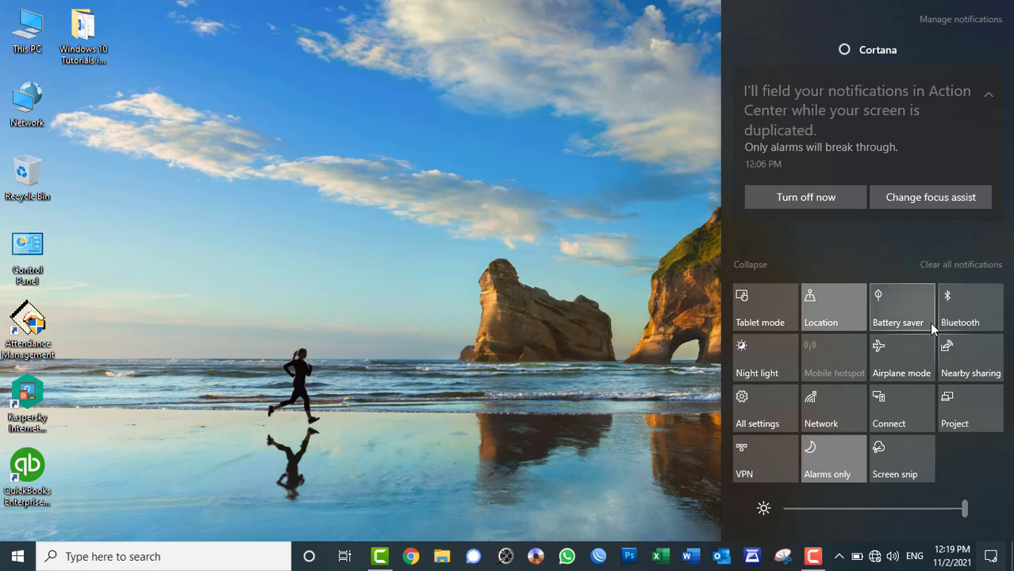
left_click(760, 310)
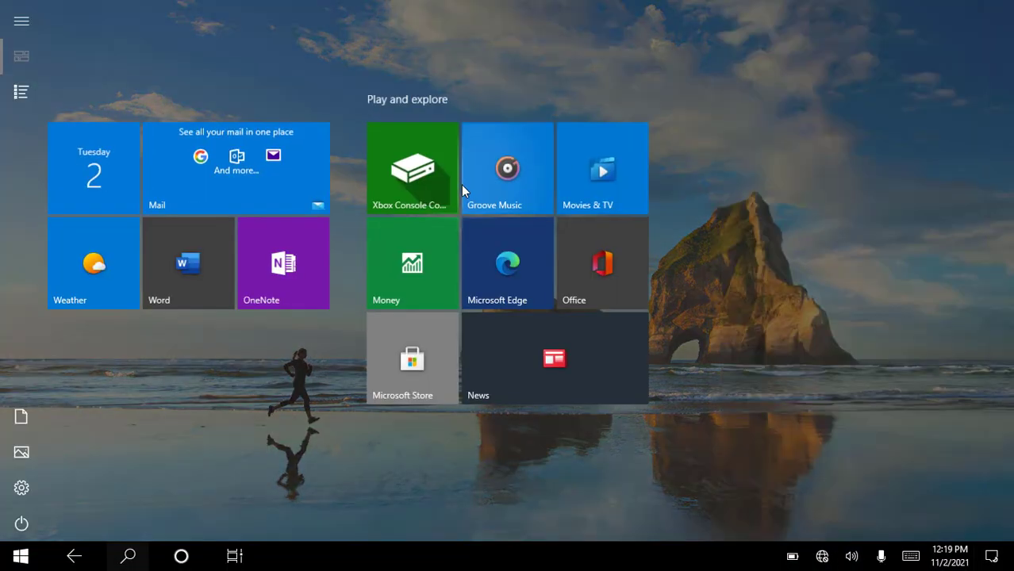
right_click(464, 187)
left_click(831, 53)
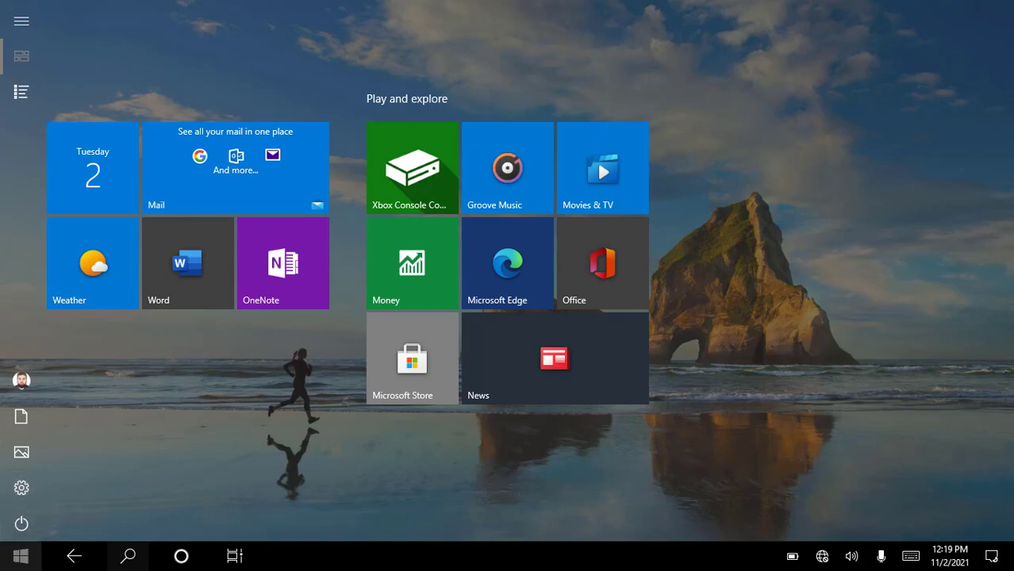
Step: Switch between the open Settings app and the tablet-mode Start screen, then open Word from its tile and close it
left_click(7, 565)
left_click(6, 565)
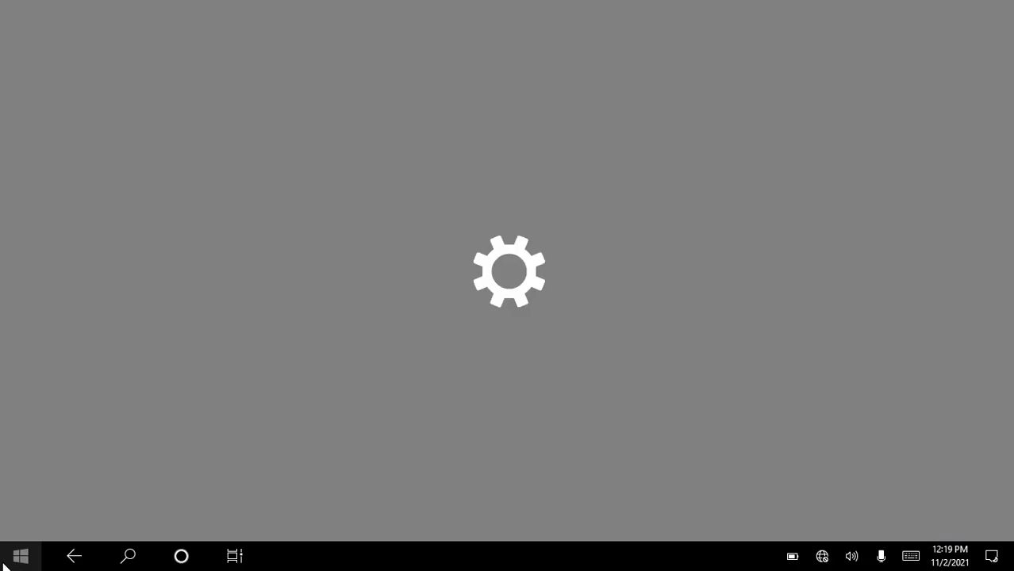
key("super")
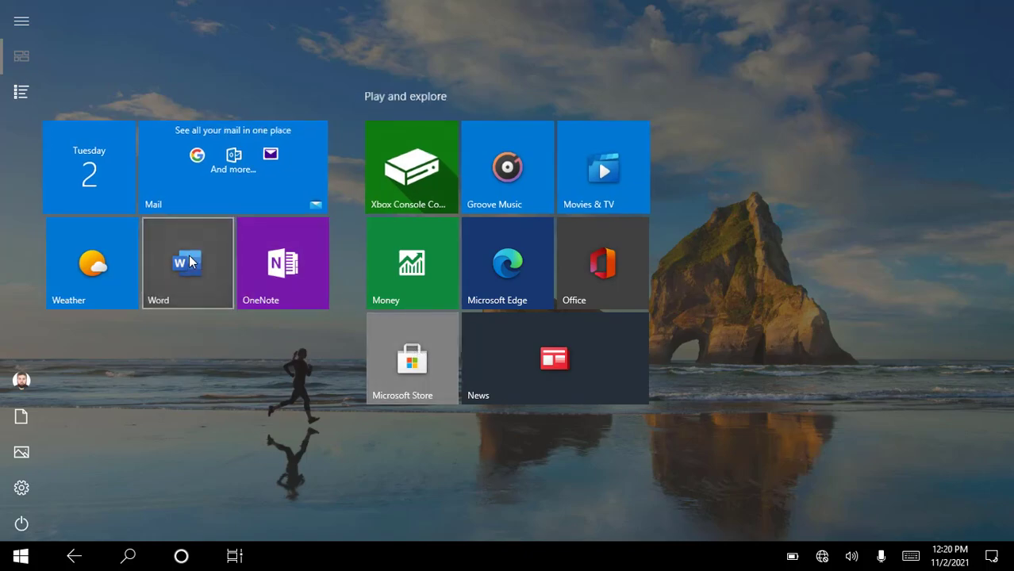
key("super")
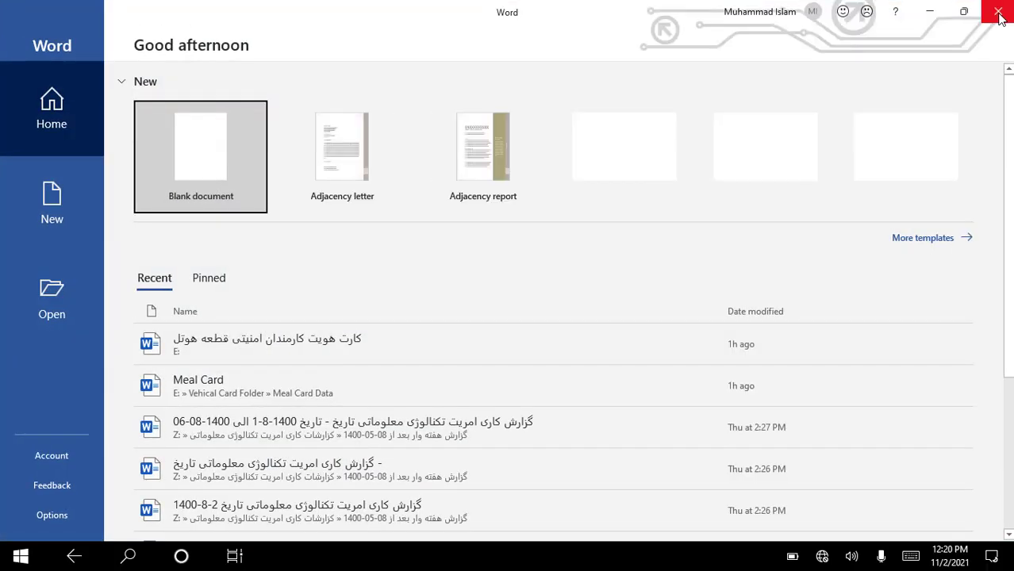
left_click(999, 13)
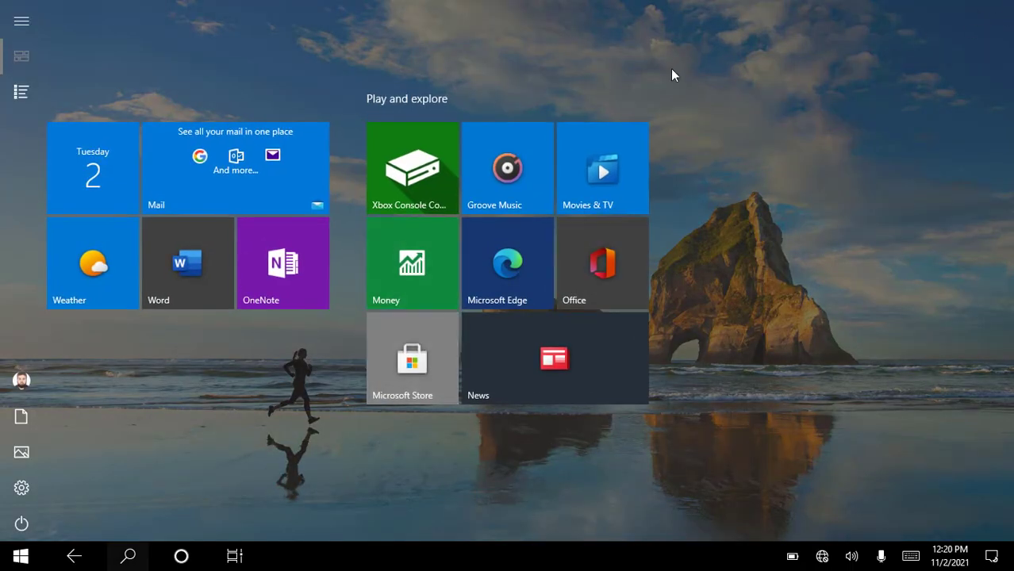
Step: Turn off Tablet mode from the Action Center and close the Settings window
left_click(991, 556)
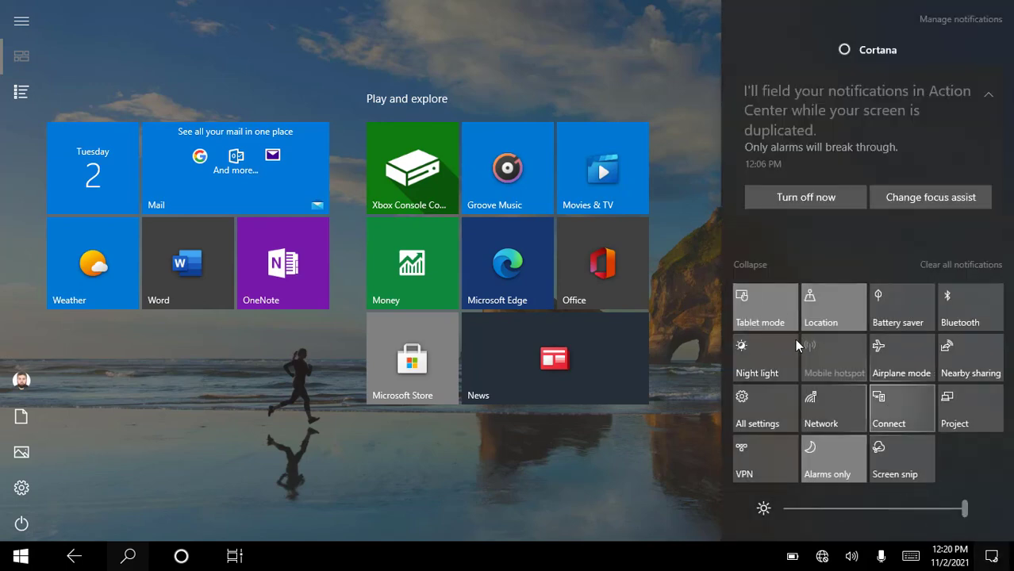
left_click(775, 296)
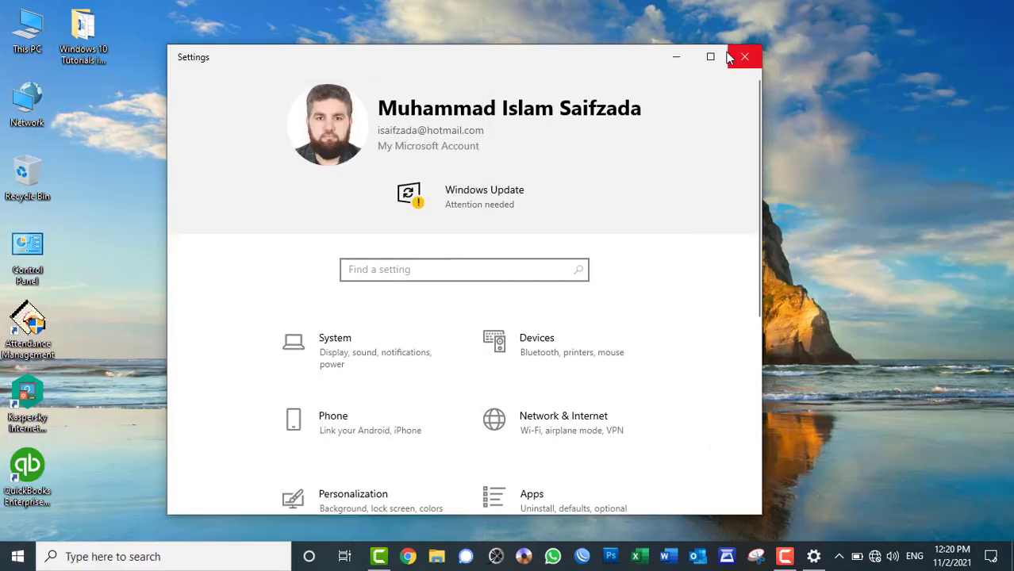
left_click(727, 58)
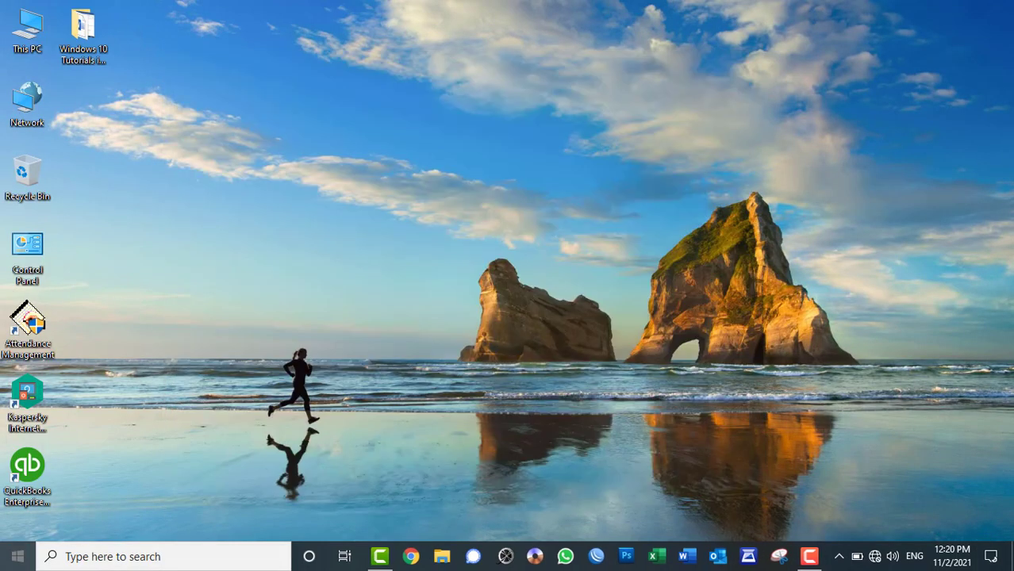
Step: Bring up the Start menu over the desktop, and open and close Excel
key("super")
left_click_drag(484, 140, 698, 337)
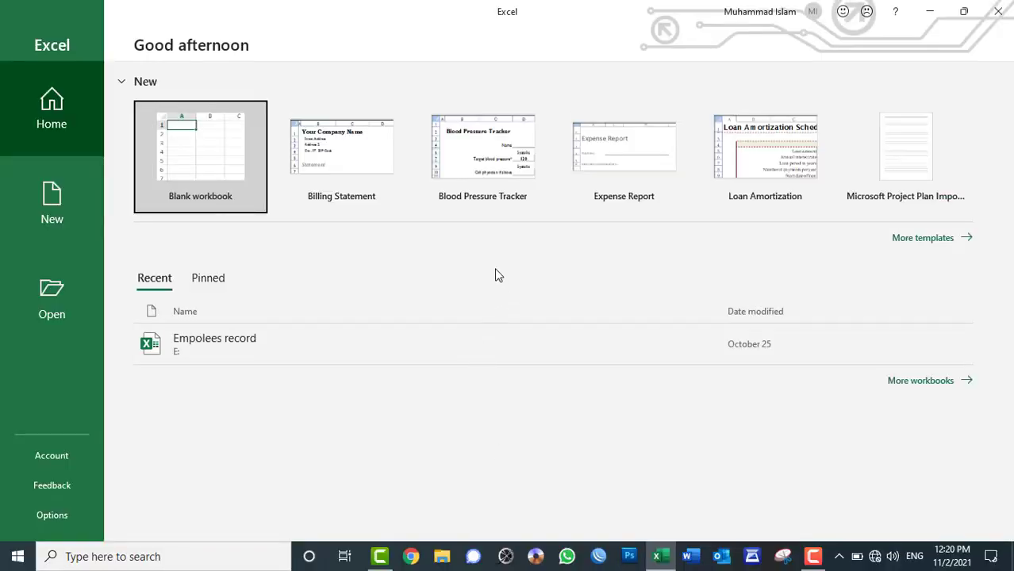
left_click(997, 11)
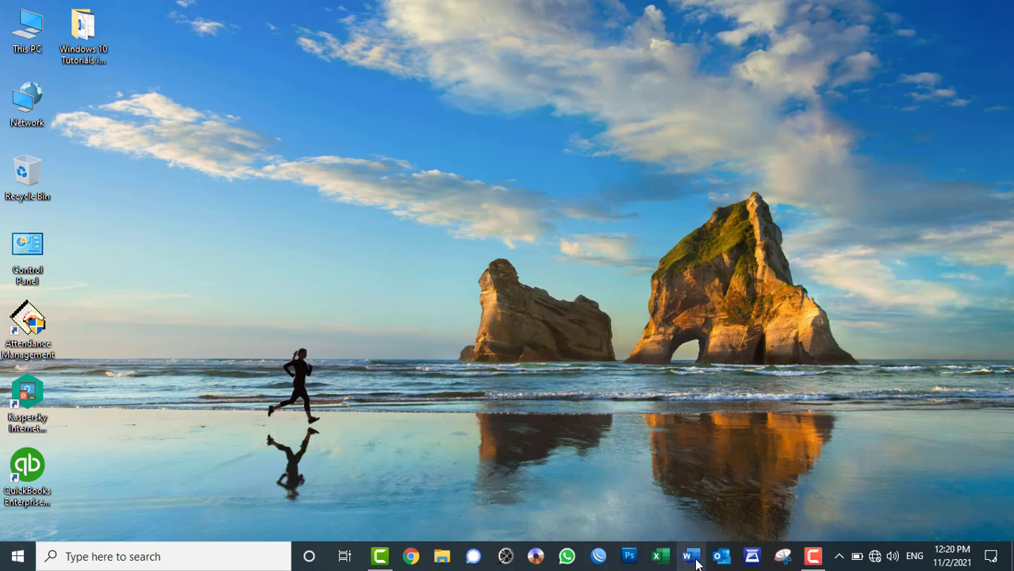
Step: Find Excel in the Start menu's app list and unpin it from the taskbar
left_click(3, 560)
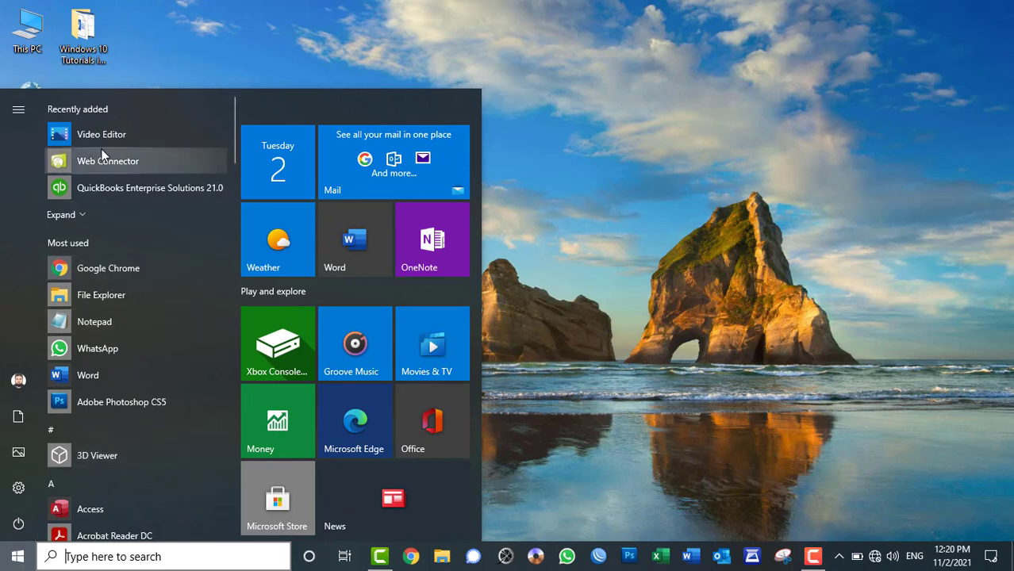
scroll(132, 217, "down", 8)
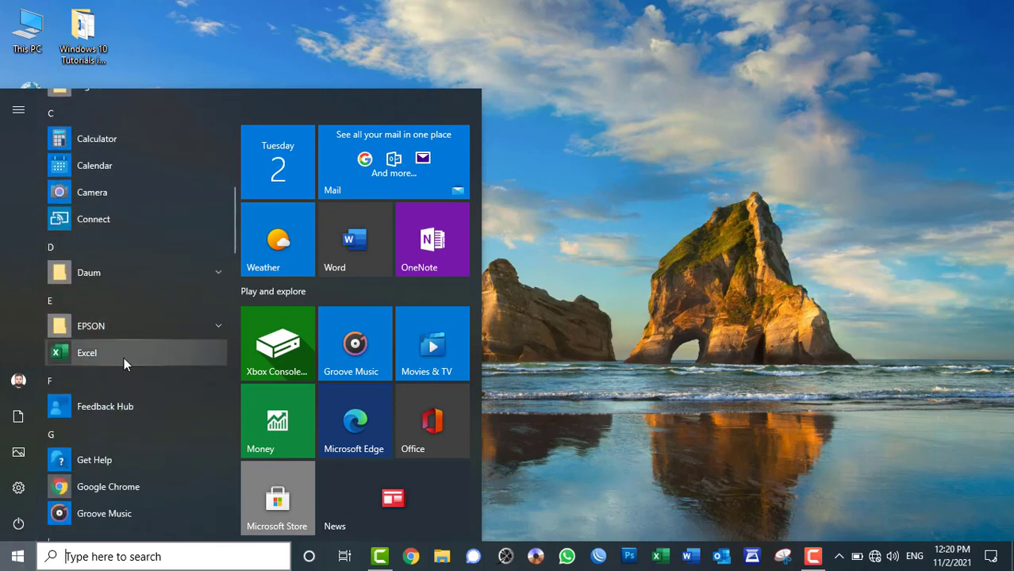
right_click(123, 357)
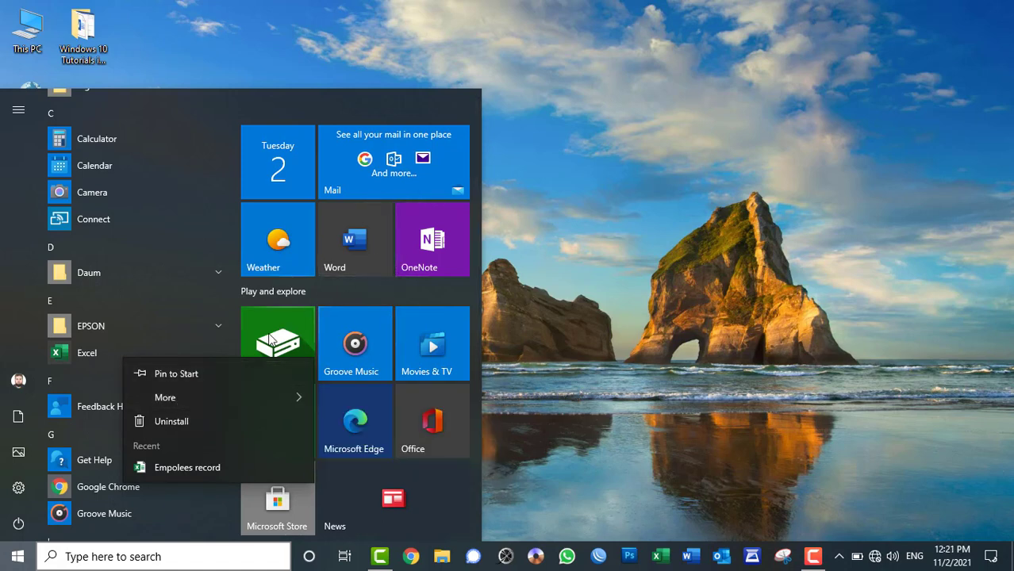
mouse_move(246, 395)
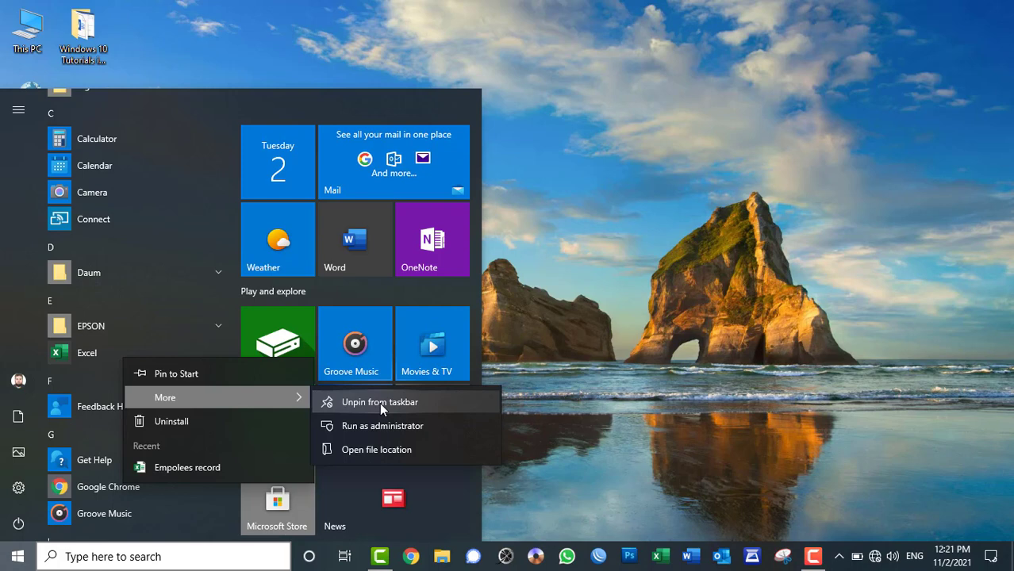
left_click(379, 402)
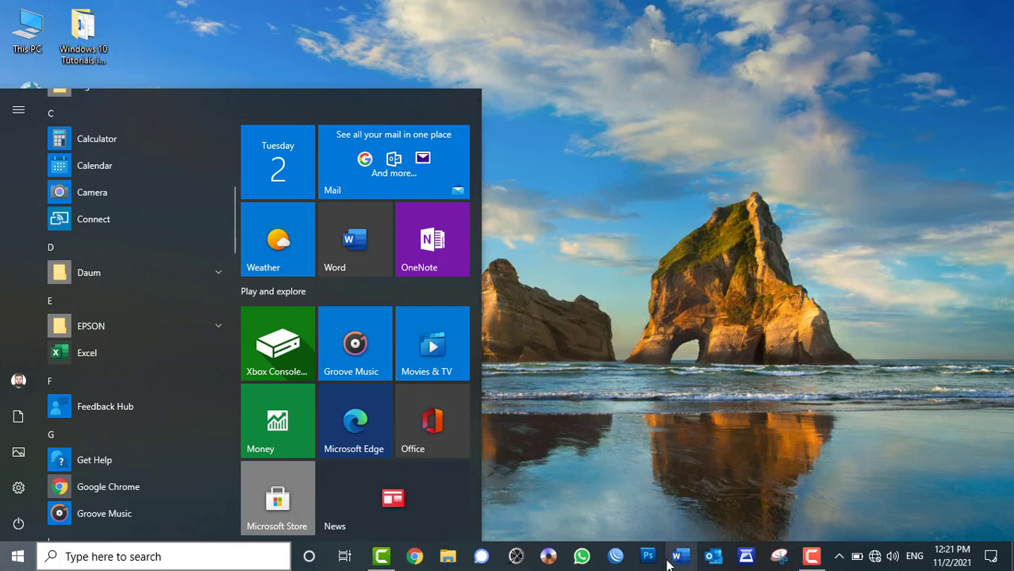
Step: Pin Excel to the taskbar from its entry in the Start menu's app list
right_click(121, 343)
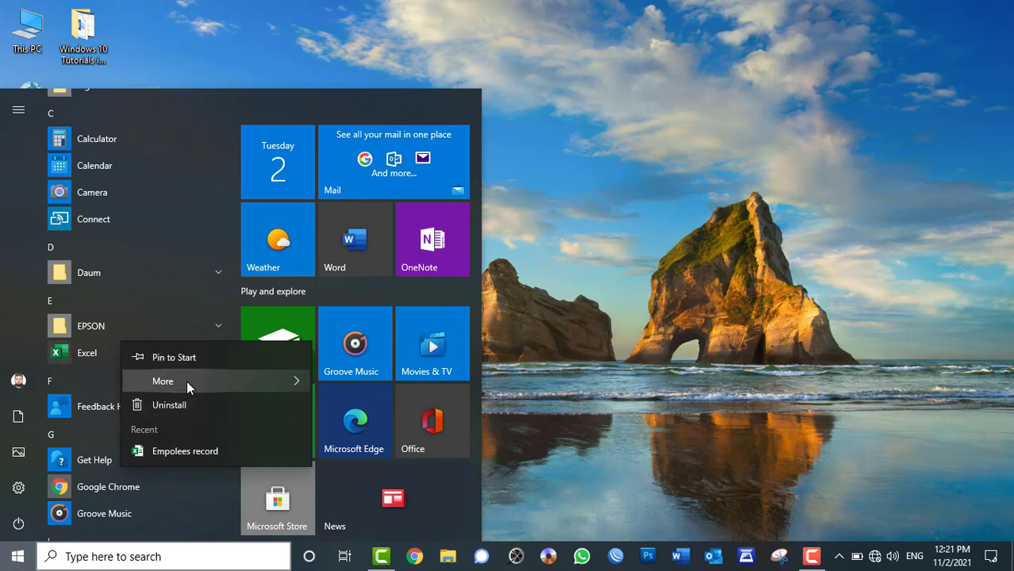
mouse_move(186, 384)
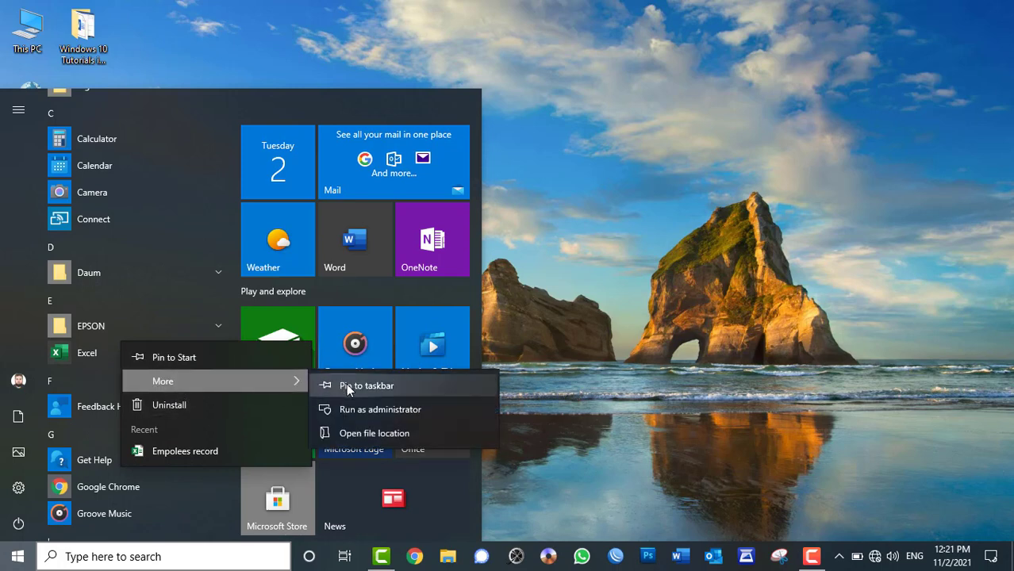
left_click(346, 384)
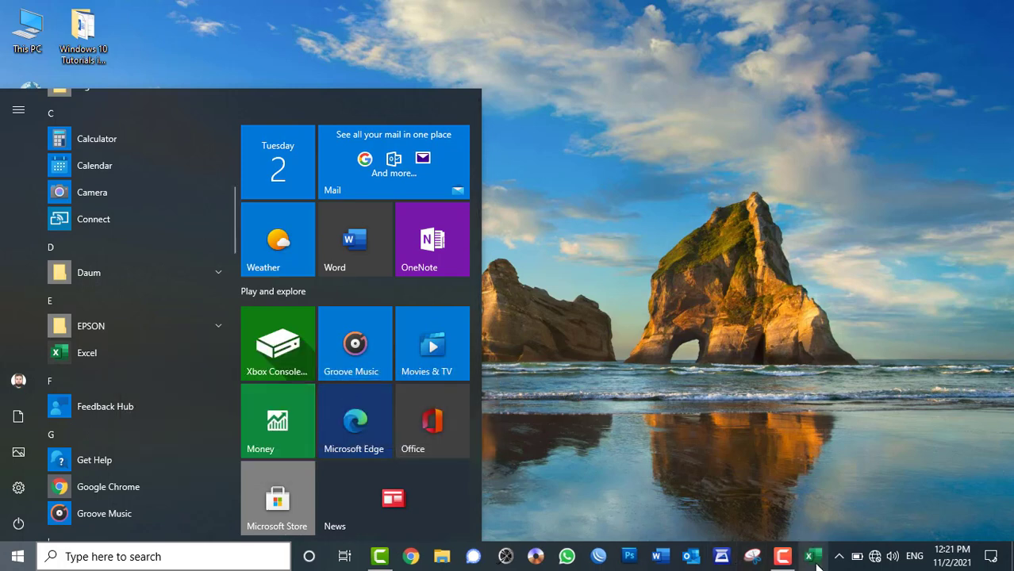
Step: Close the Start menu and reorder the taskbar, placing Excel right after WhatsApp and Snipping Tool first among the pinned apps
left_click(807, 446)
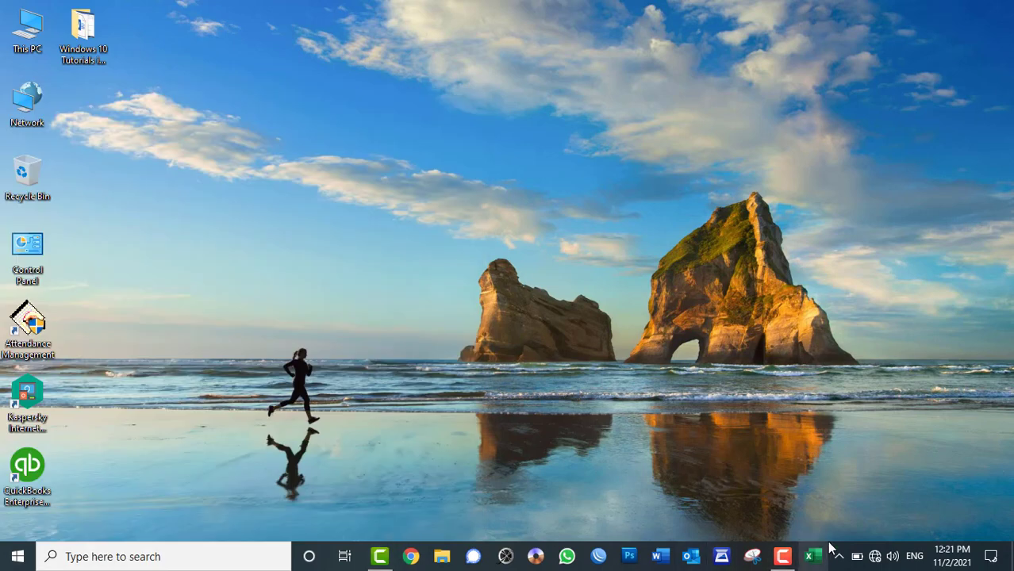
left_click_drag(810, 555, 607, 563)
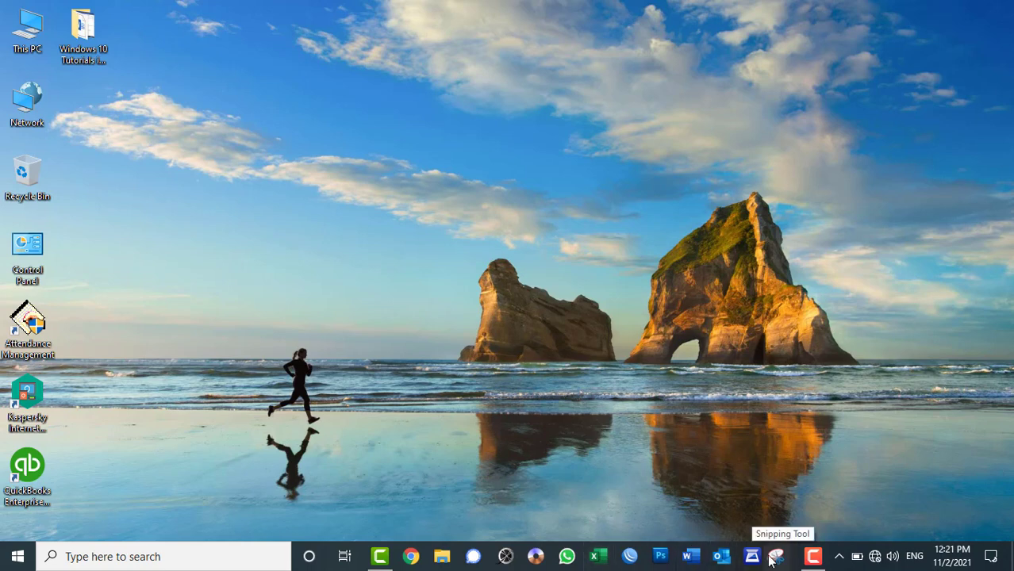
left_click_drag(787, 560, 381, 555)
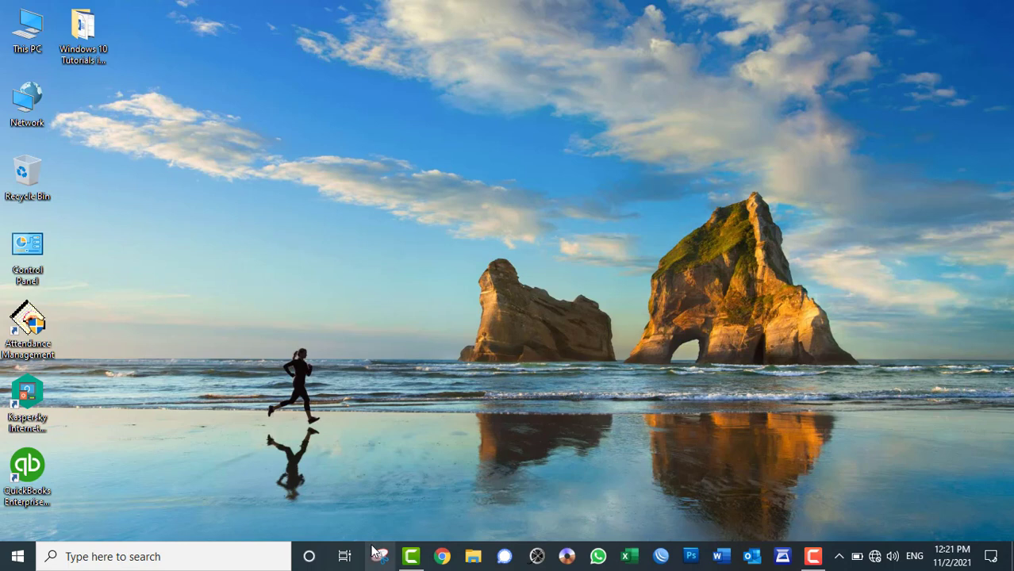
Step: Open the Start menu, browse the app list to Maps and view its pinning and additional options
key("super")
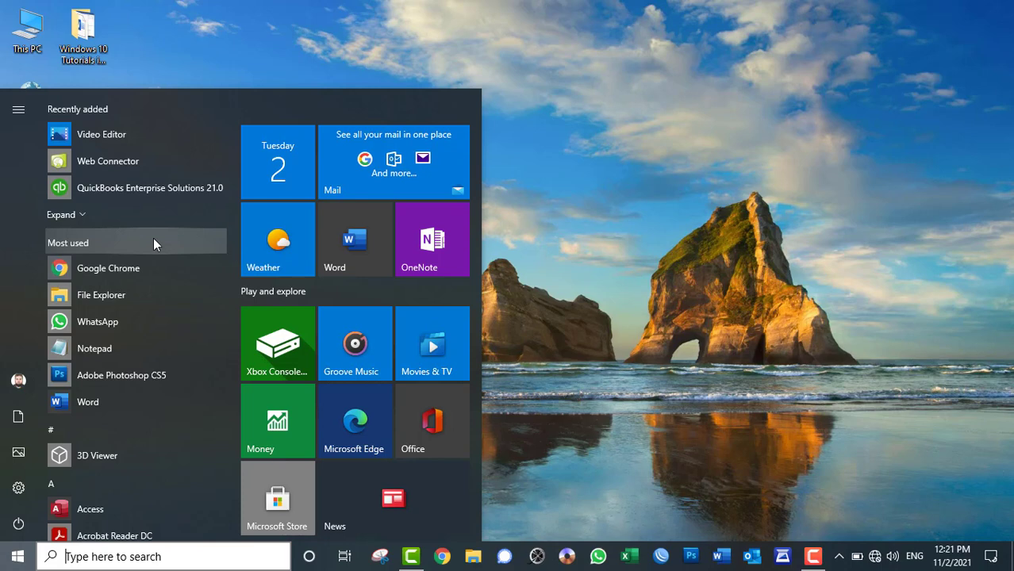
scroll(135, 282, "down", 1)
scroll(141, 295, "down", 8)
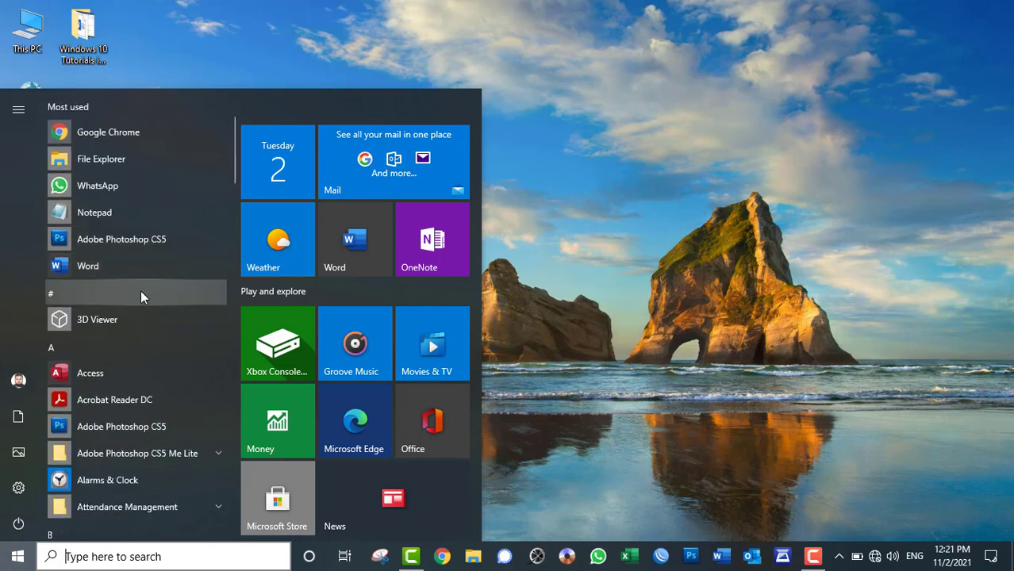
scroll(143, 300, "down", 4)
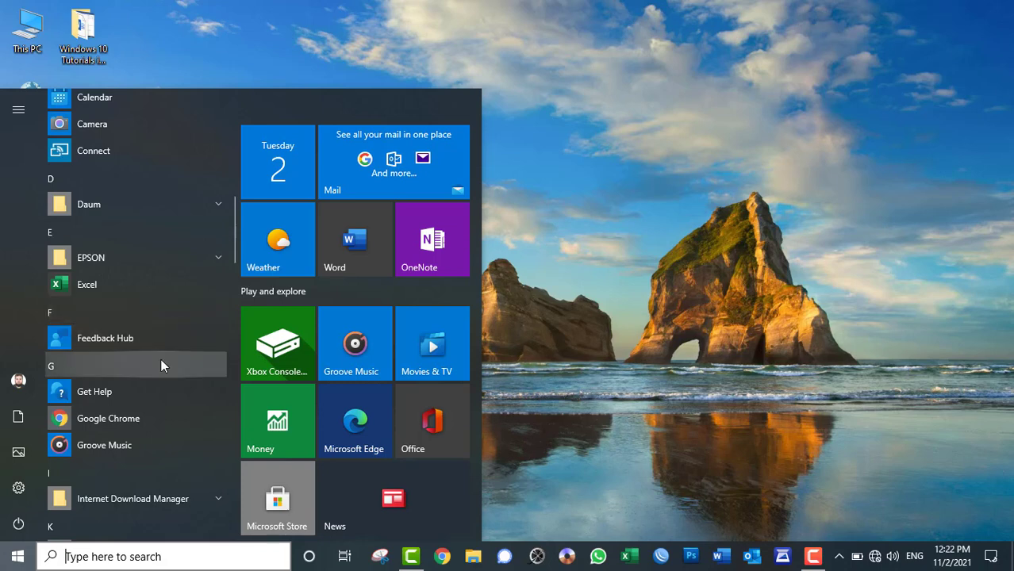
scroll(160, 361, "down", 5)
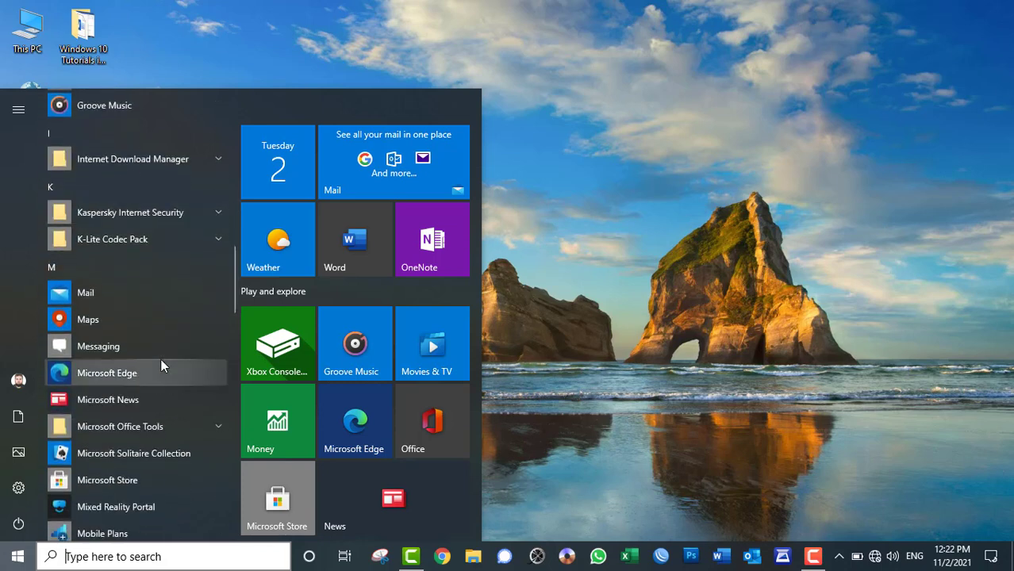
right_click(157, 318)
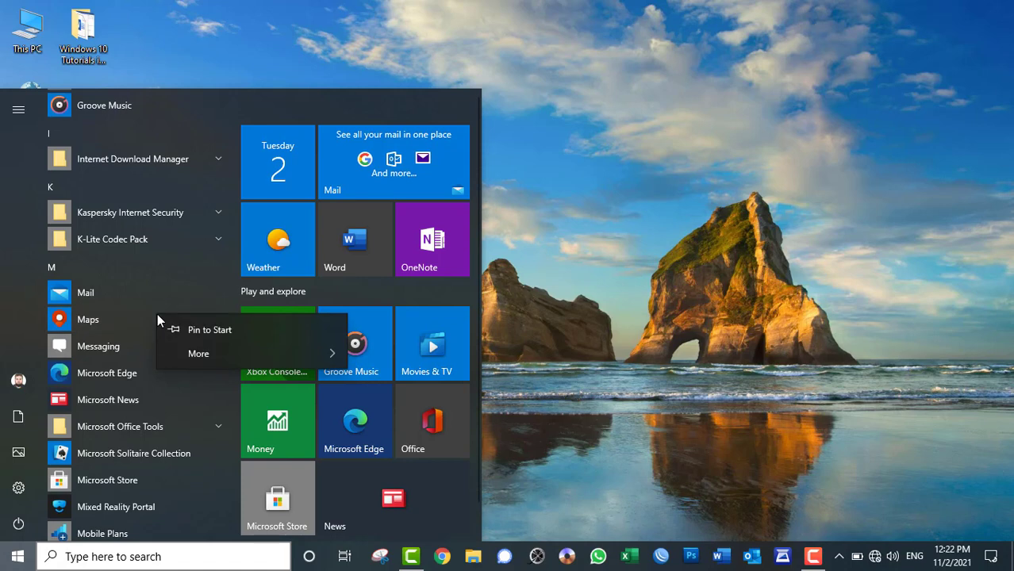
mouse_move(198, 354)
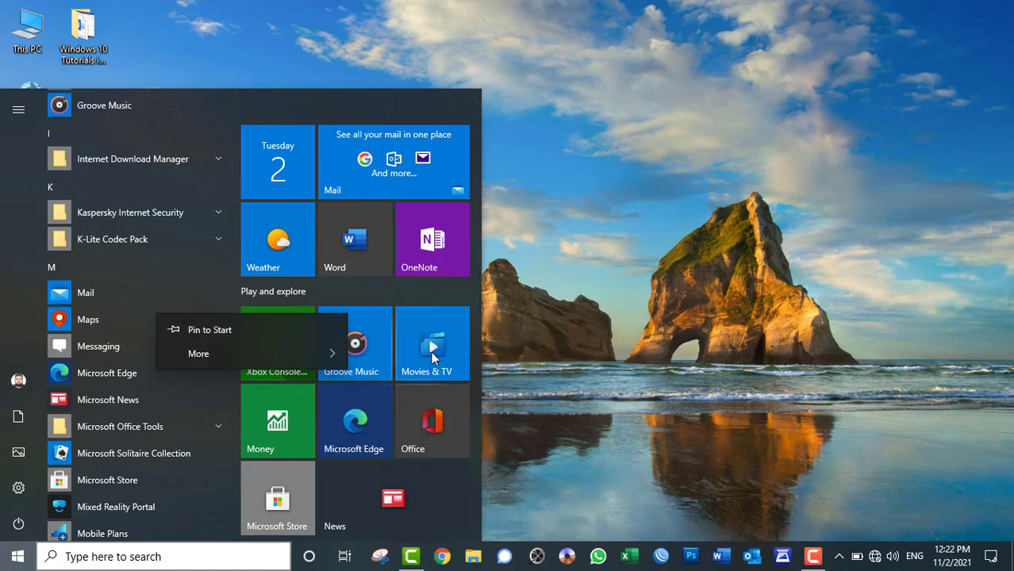
mouse_move(329, 357)
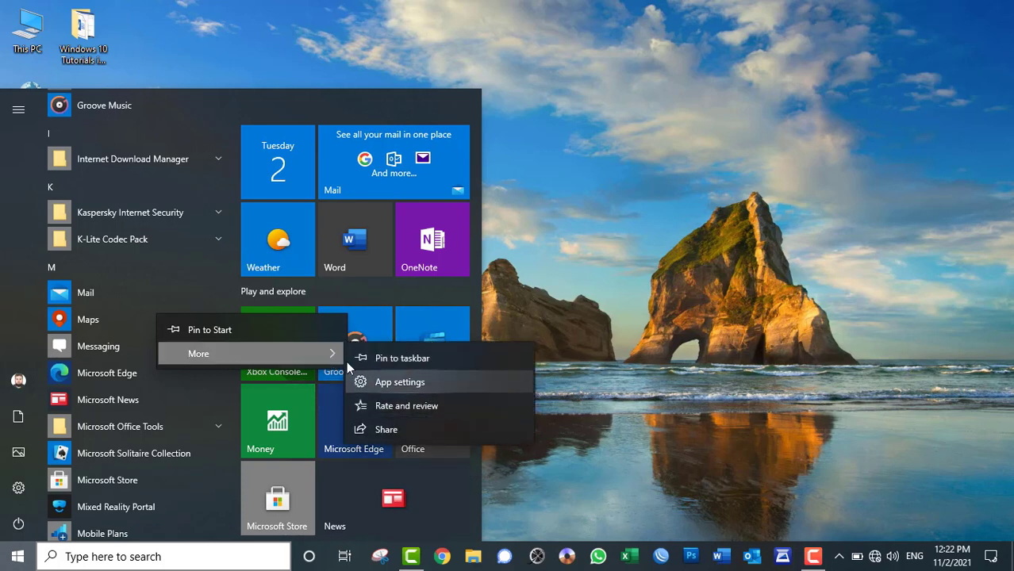
left_click(140, 262)
Step: Find Adobe Photoshop CS5 among the Start menu's most used apps and open Programs and Features through its Uninstall option
scroll(157, 333, "down", 3)
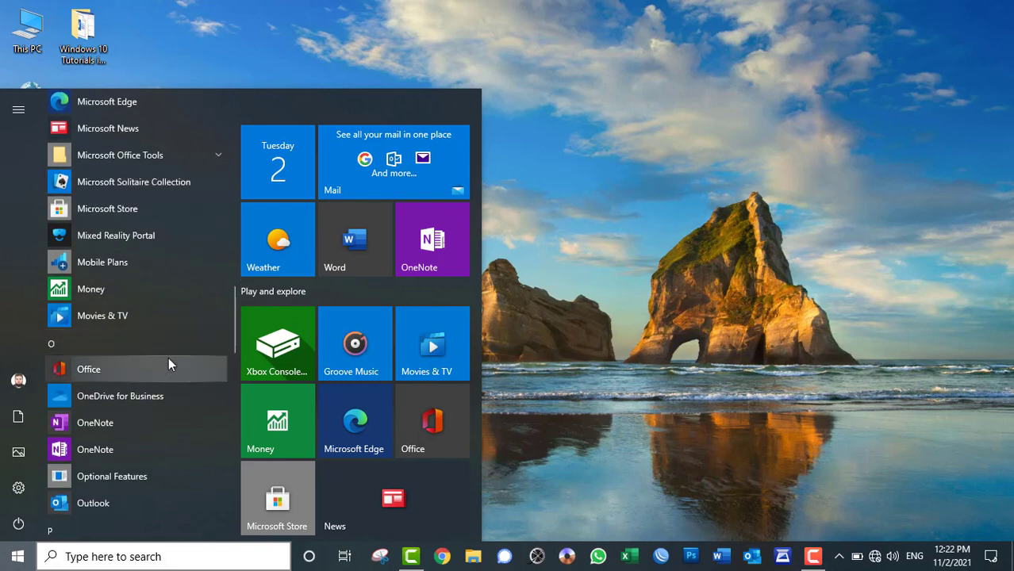
scroll(169, 357, "up", 10)
scroll(168, 356, "up", 4)
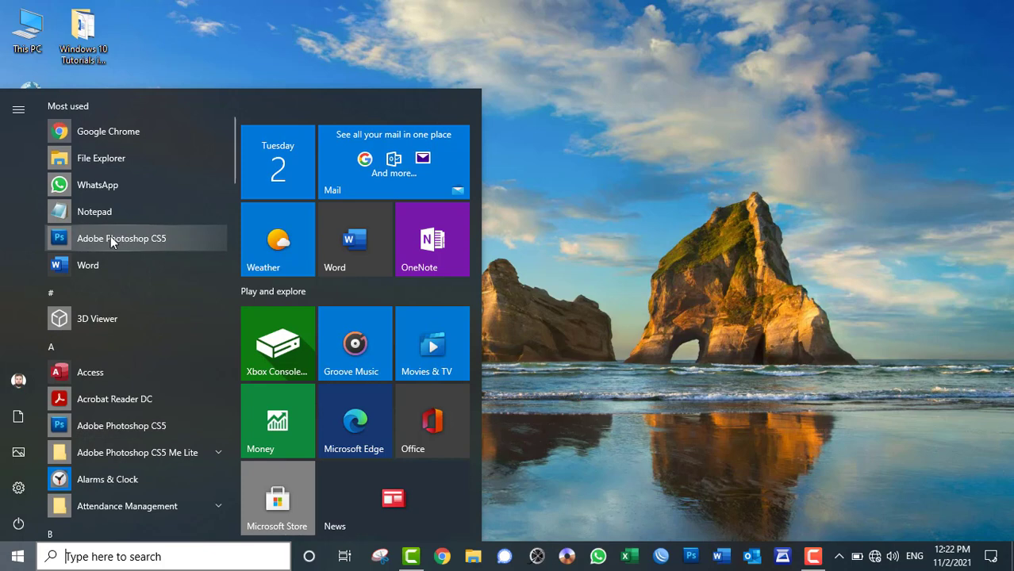
right_click(110, 236)
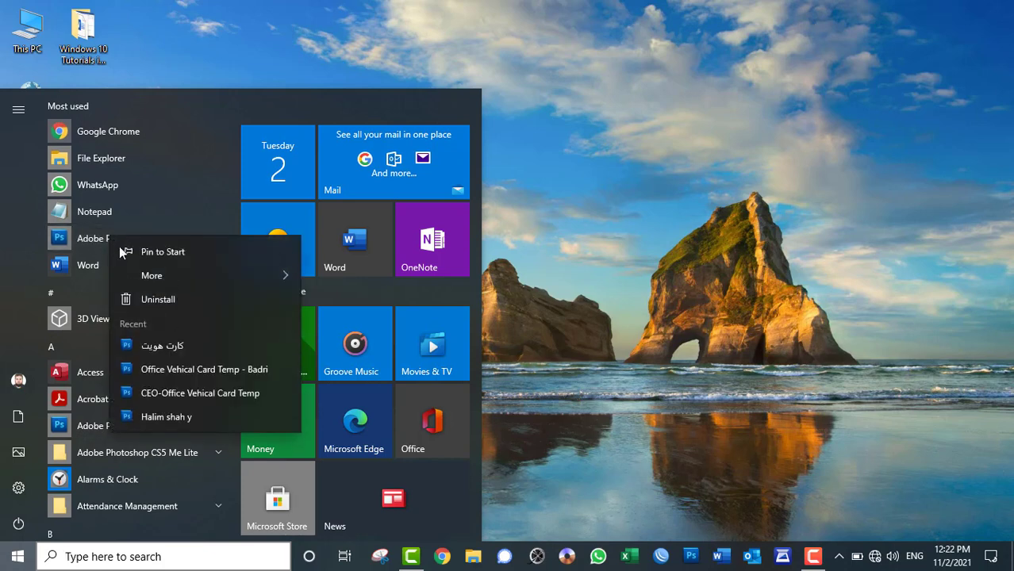
left_click(158, 300)
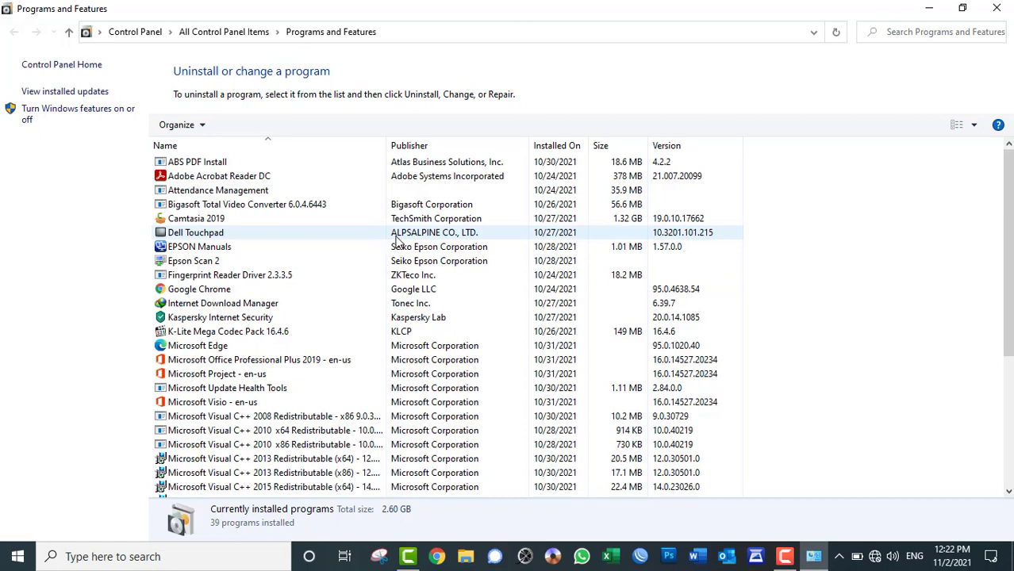
Step: Look through the whole list of installed programs, select K-Lite Mega Codec Pack 16.4.6, and close Programs and Features
scroll(397, 243, "down", 5)
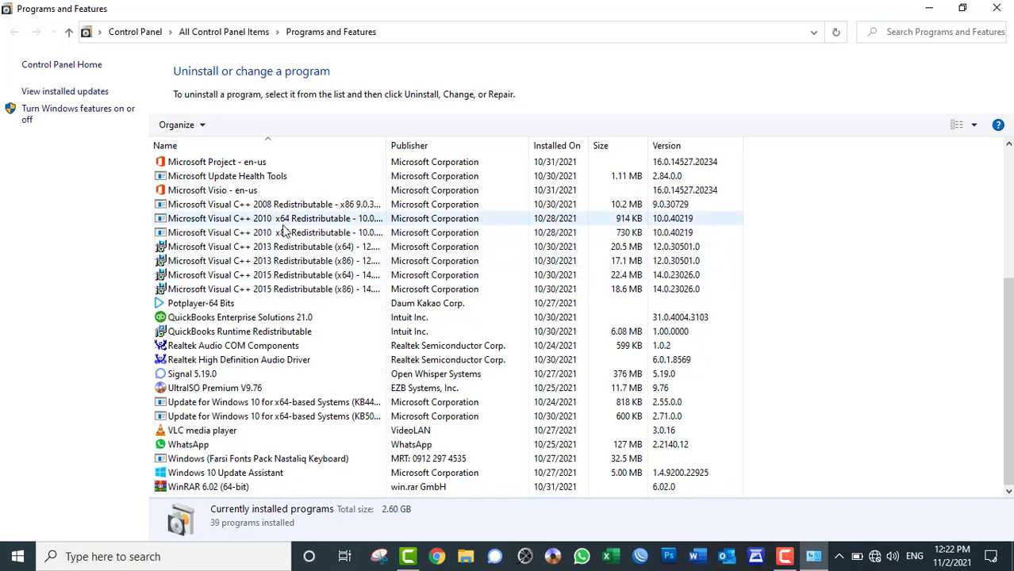
scroll(287, 419, "up", 5)
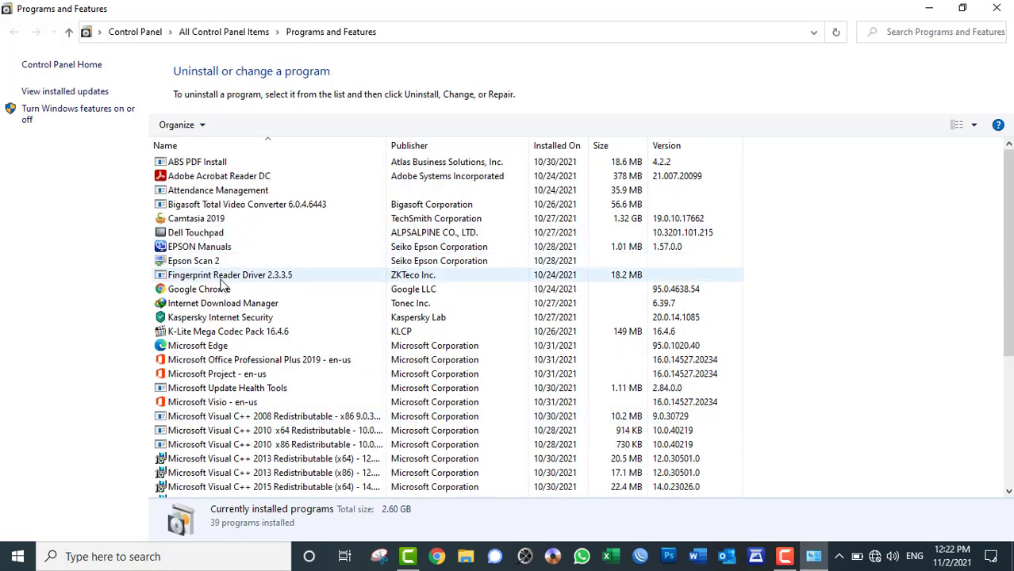
scroll(226, 282, "down", 2)
scroll(226, 290, "down", 3)
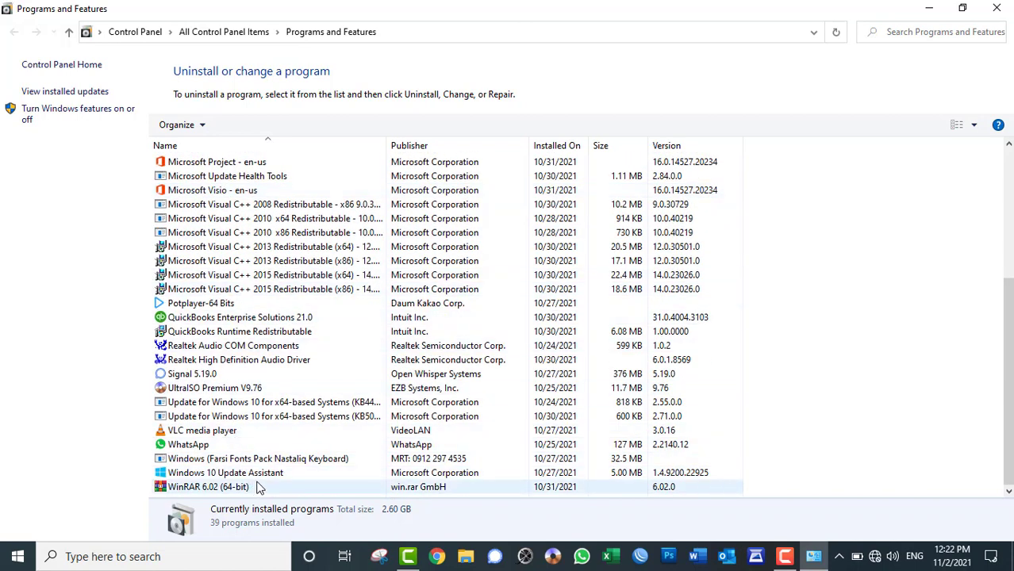
scroll(256, 486, "up", 3)
scroll(259, 487, "up", 2)
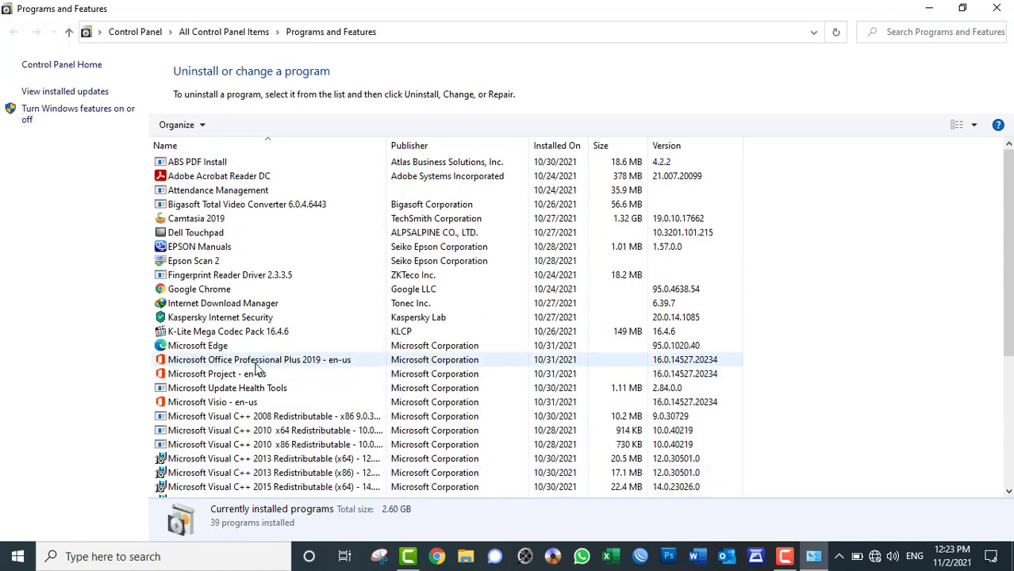
left_click(192, 334)
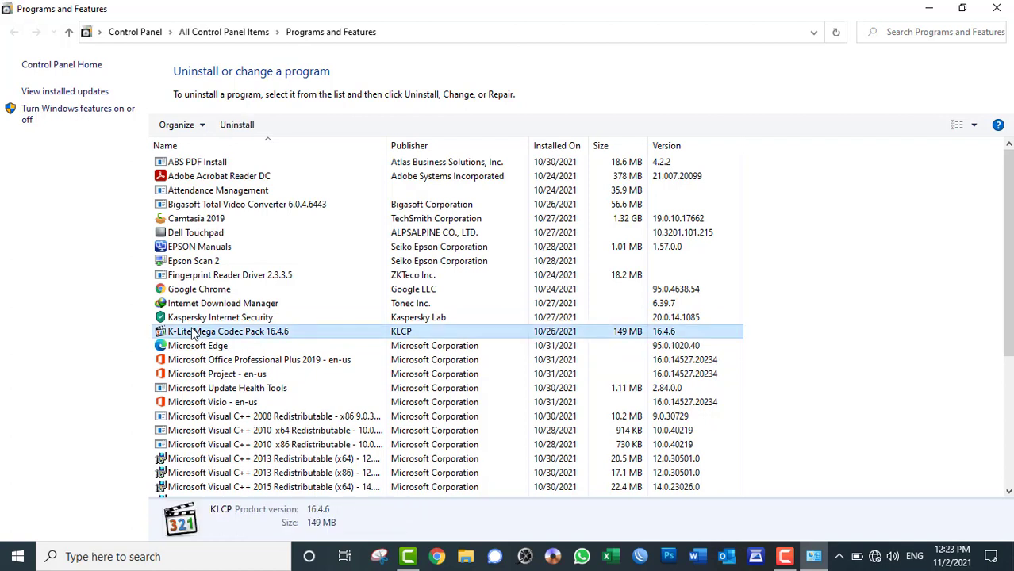
left_click(997, 8)
Step: Uninstall WhatsApp through Programs and Features, starting from its entry in the Start menu, and close the window
left_click(17, 556)
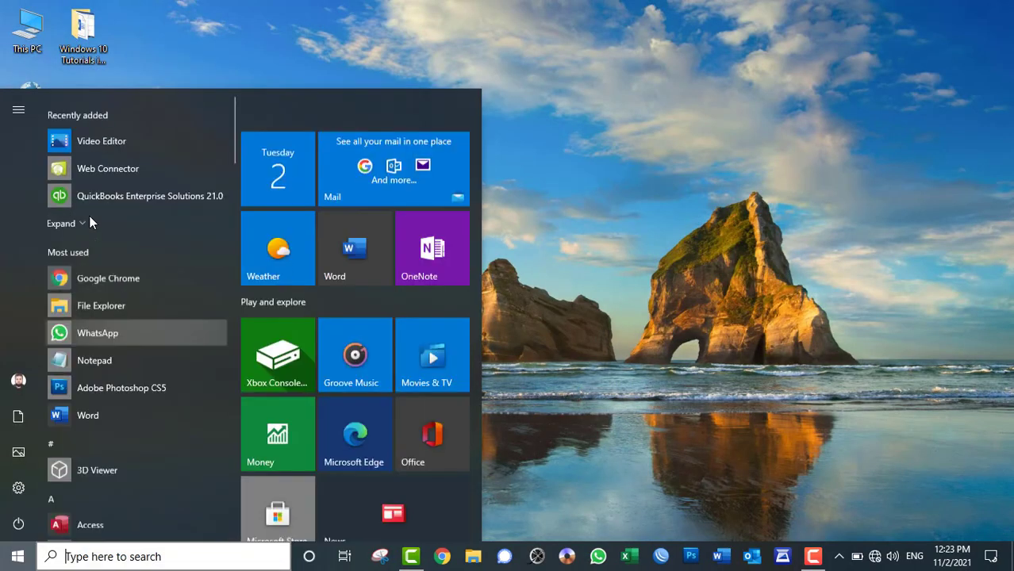
right_click(124, 322)
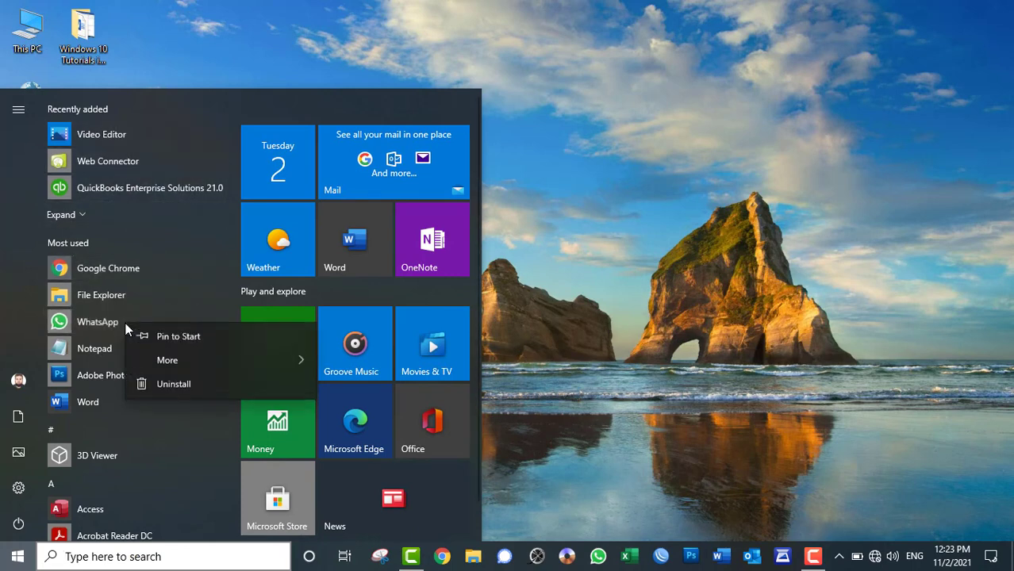
left_click(186, 386)
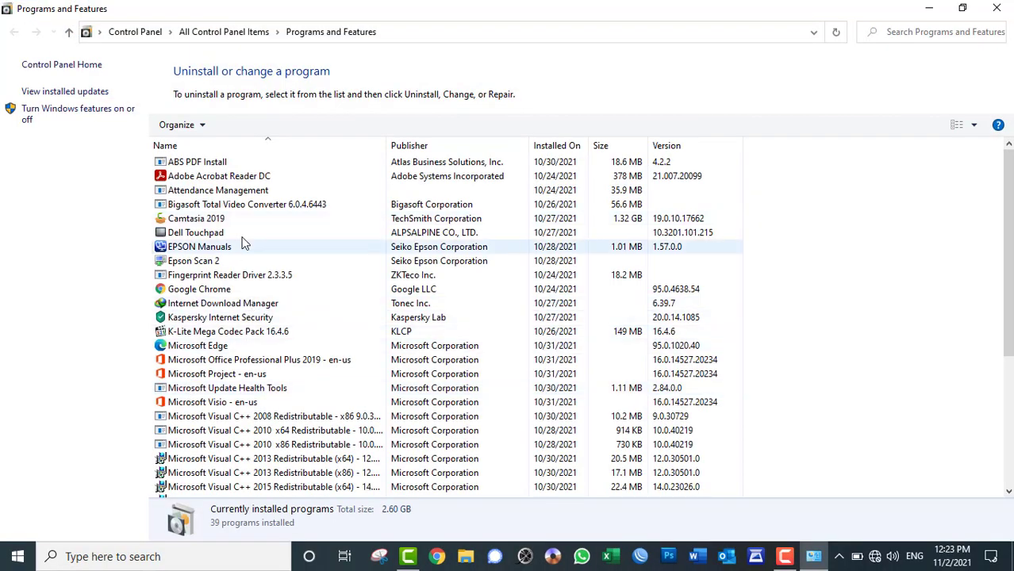
scroll(283, 336, "down", 3)
scroll(294, 369, "down", 2)
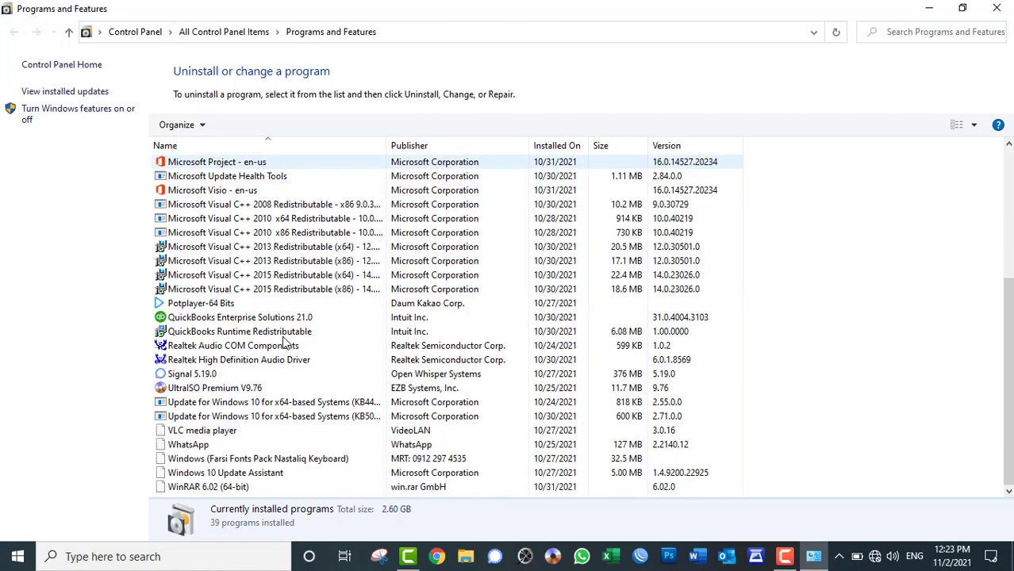
left_click(214, 445)
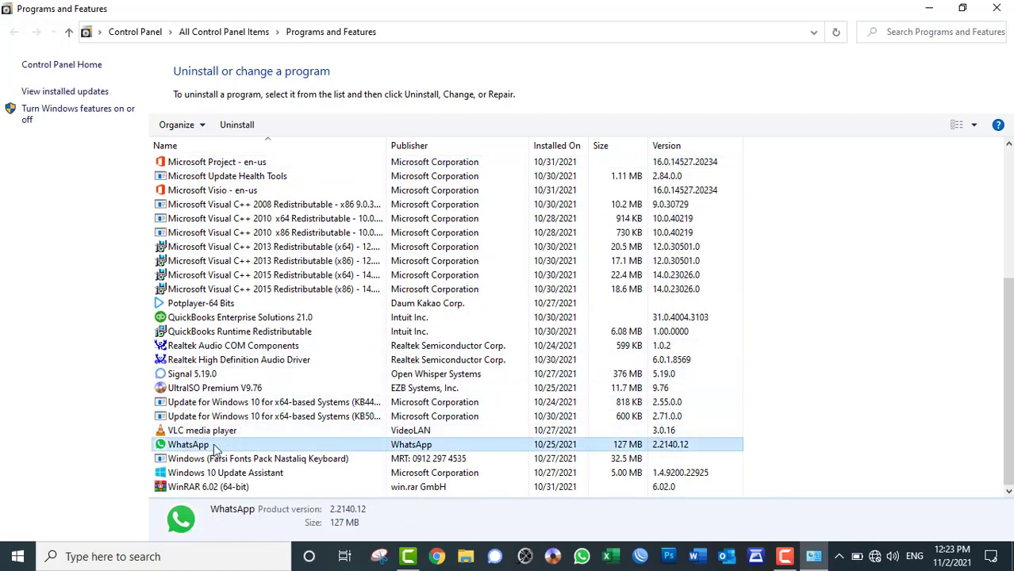
left_click(236, 125)
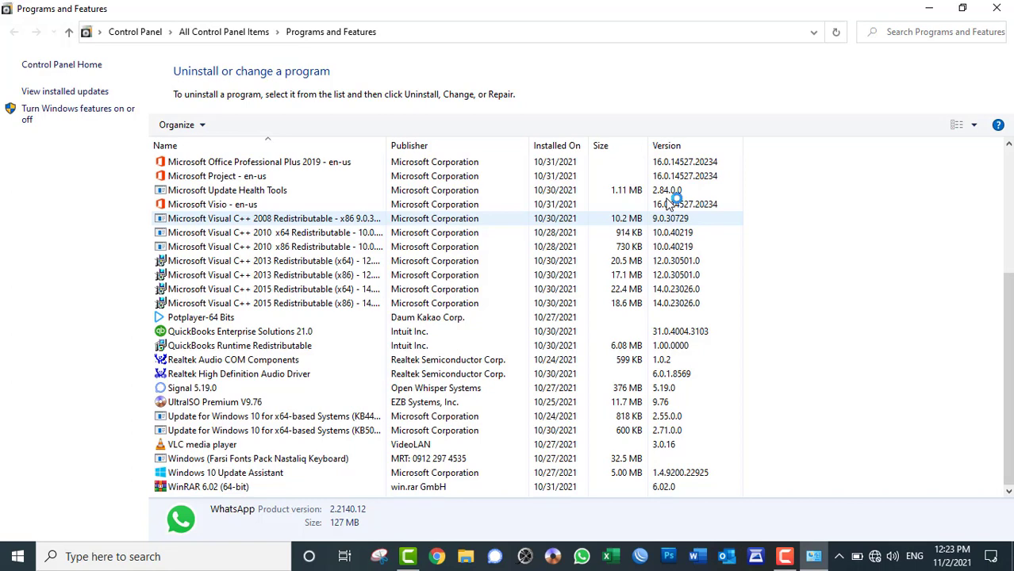
left_click(997, 8)
Step: Refresh the desktop and view the options for Adobe Photoshop CS5 in the Start menu's most used apps
right_click(414, 122)
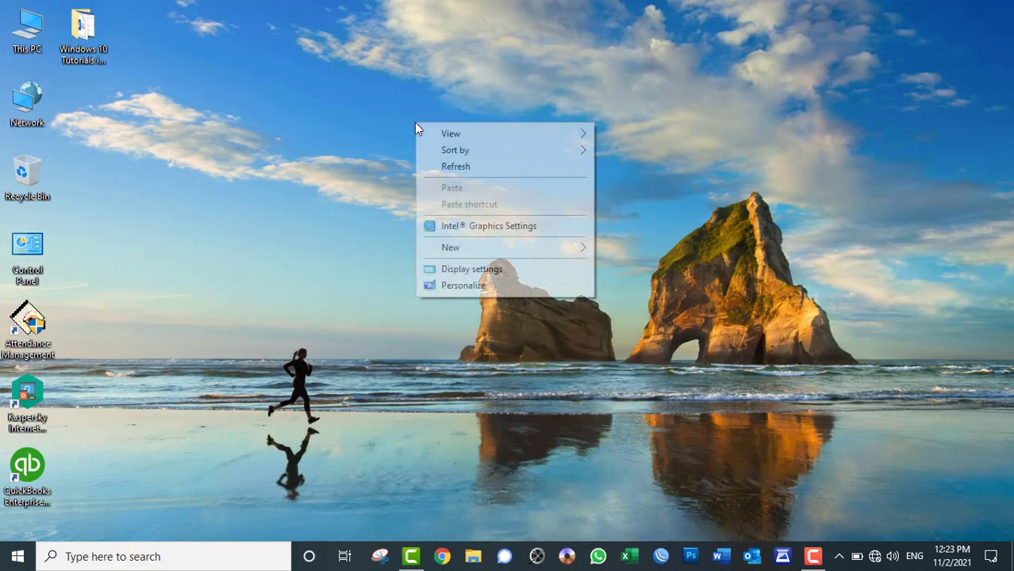
left_click(440, 165)
left_click(18, 556)
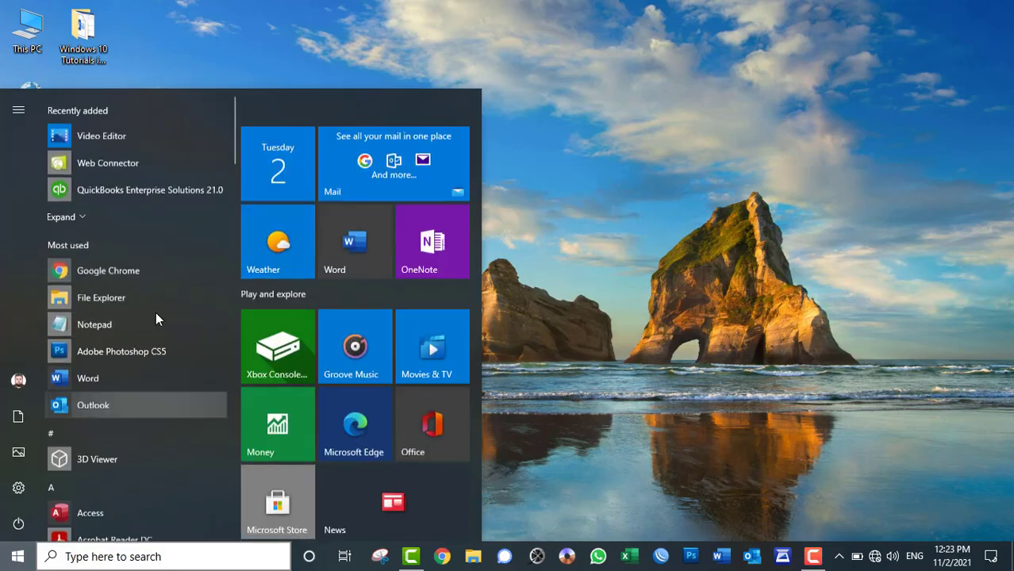
right_click(105, 352)
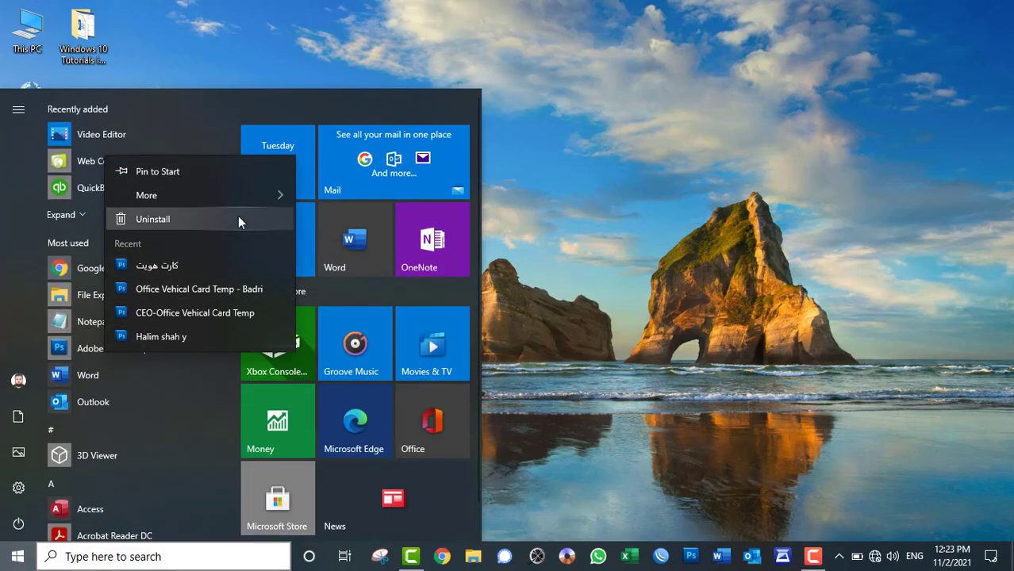
left_click(275, 20)
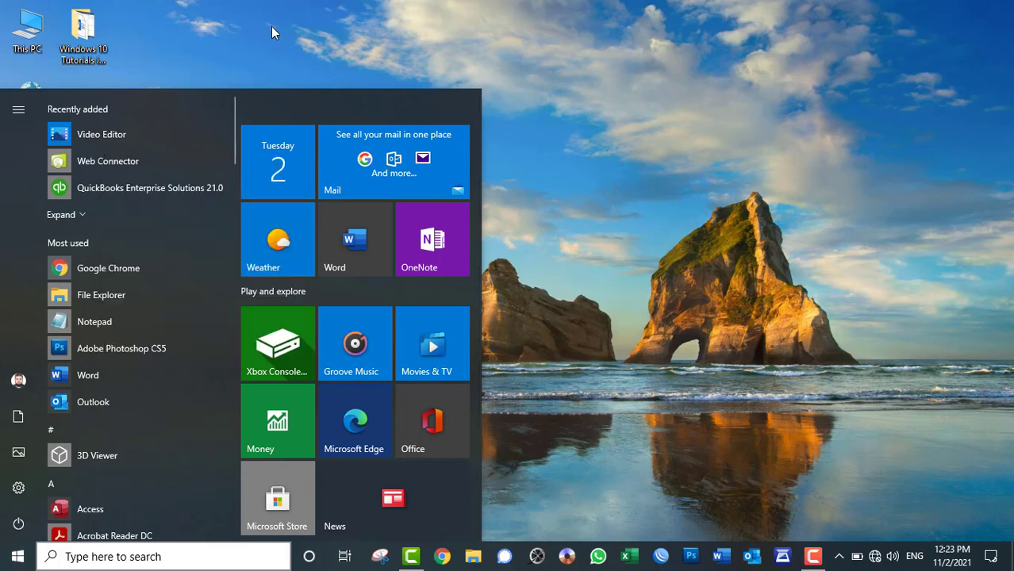
Step: Close the Start menu and refresh the desktop
left_click(271, 26)
right_click(272, 39)
left_click(308, 85)
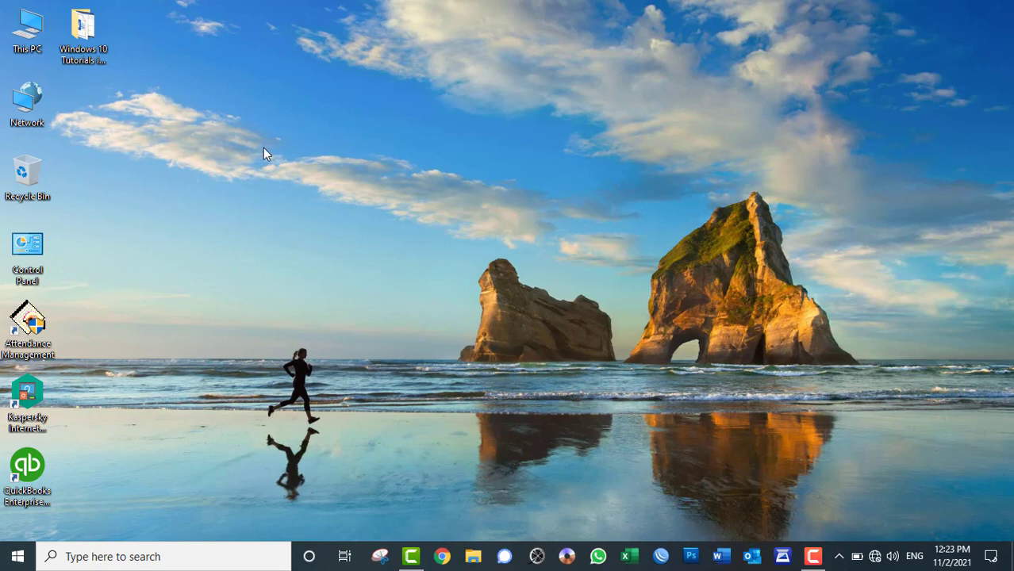
Step: Open the file location of Word from its additional options in the Start menu's most used apps
left_click(17, 556)
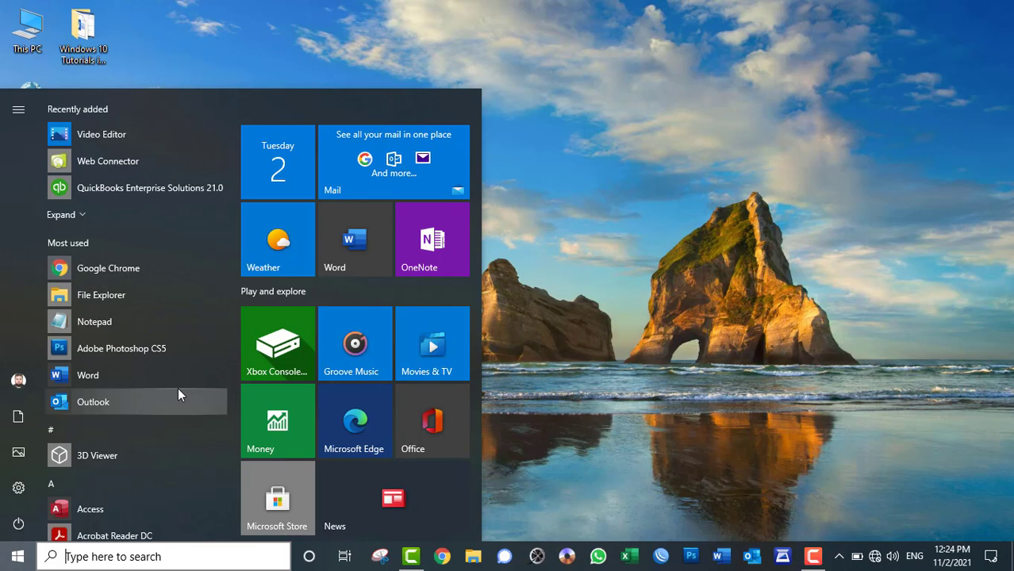
right_click(112, 374)
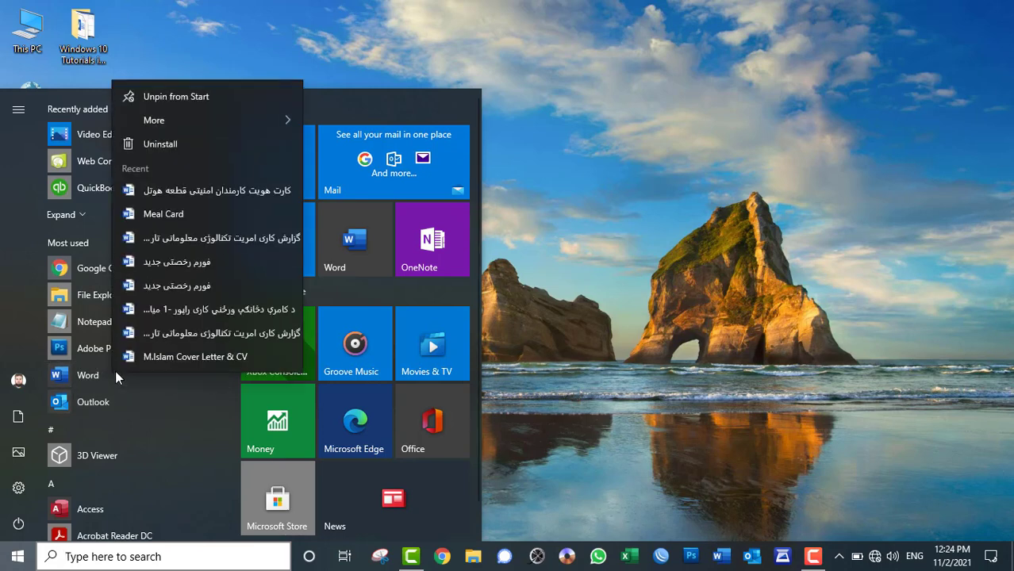
mouse_move(201, 120)
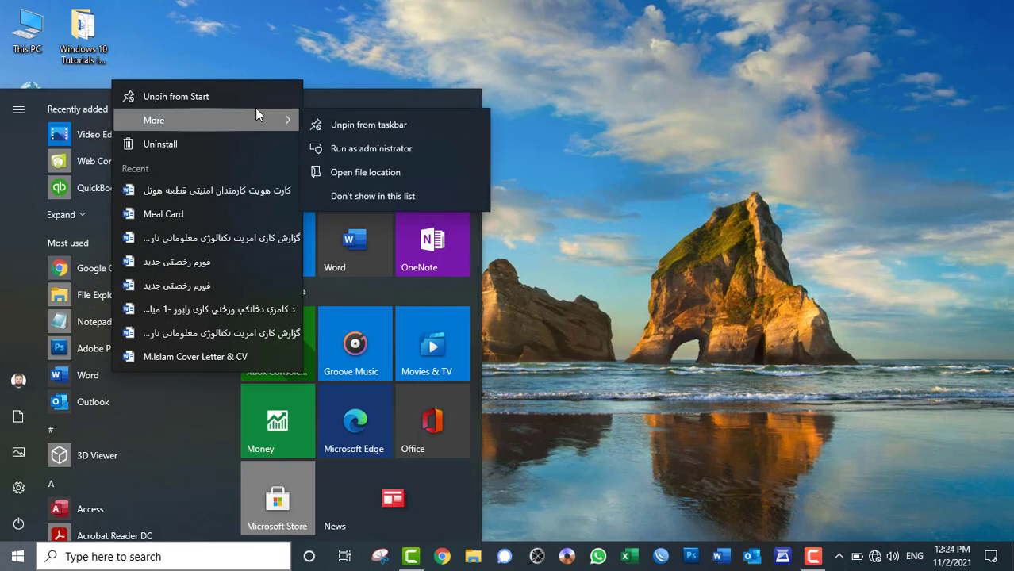
left_click(359, 173)
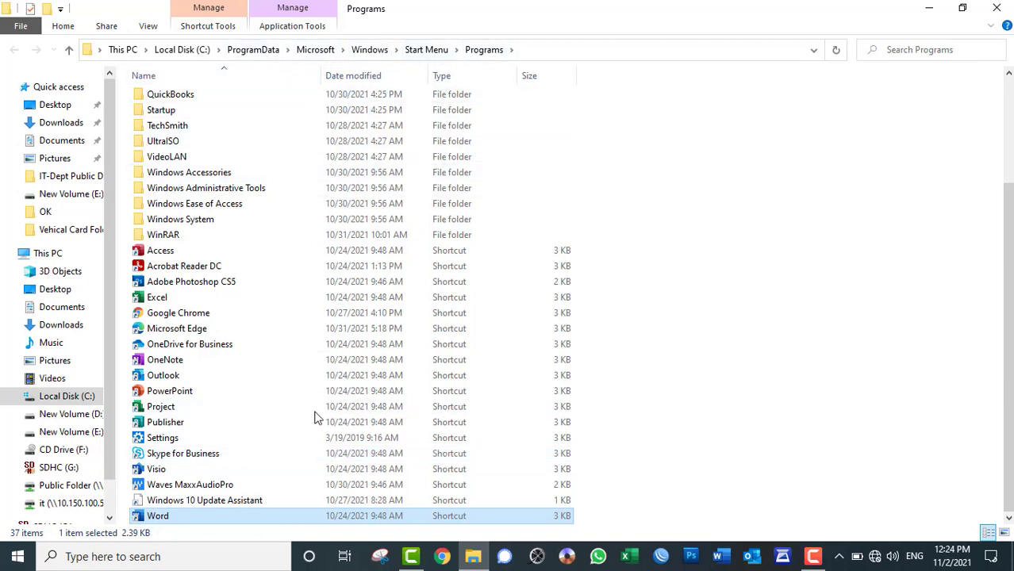
Step: Assign Ctrl + Alt + W as the shortcut key in the Word shortcut's properties, granting administrator permission for the change
right_click(168, 523)
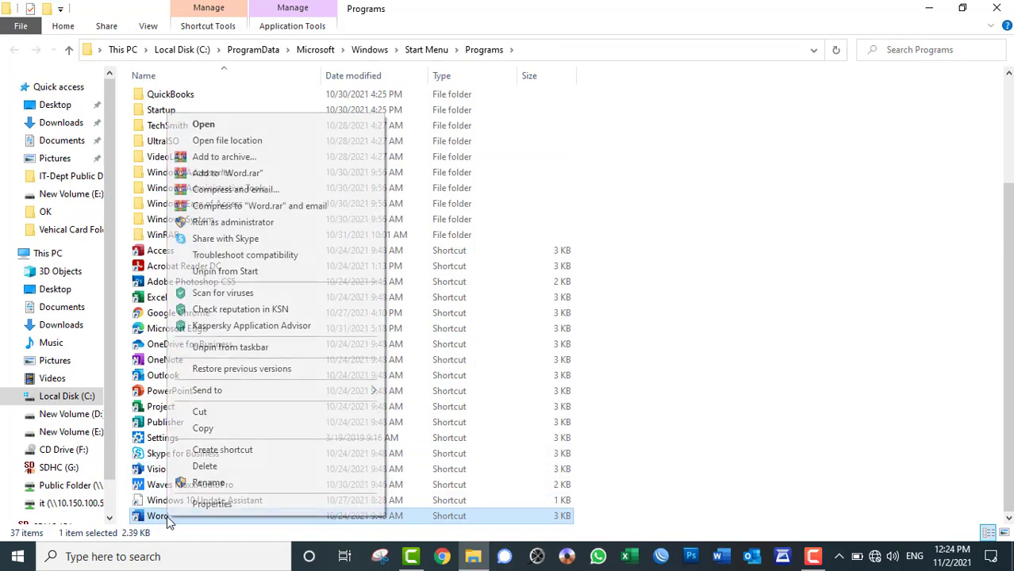
left_click(187, 506)
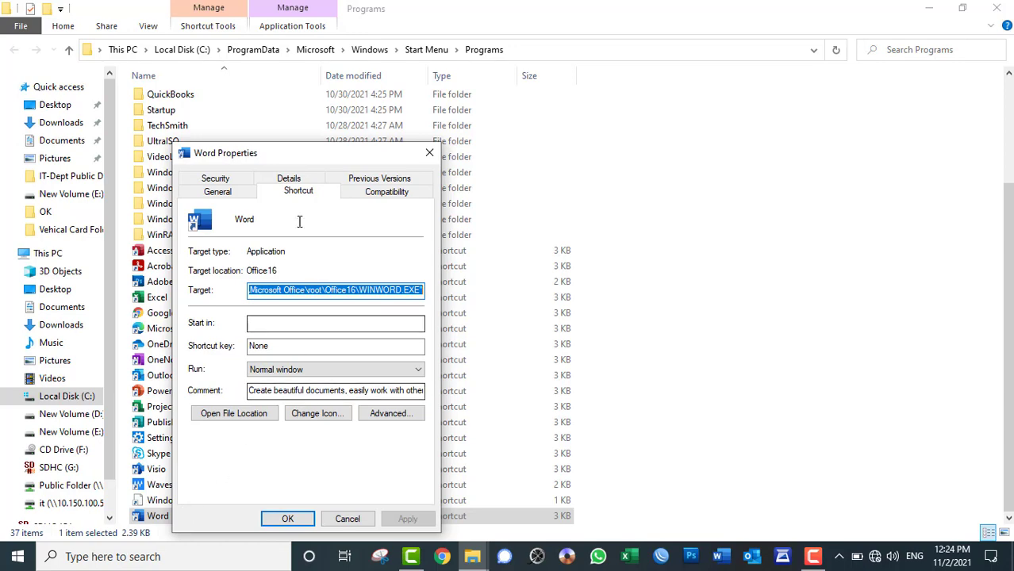
left_click_drag(341, 162, 734, 97)
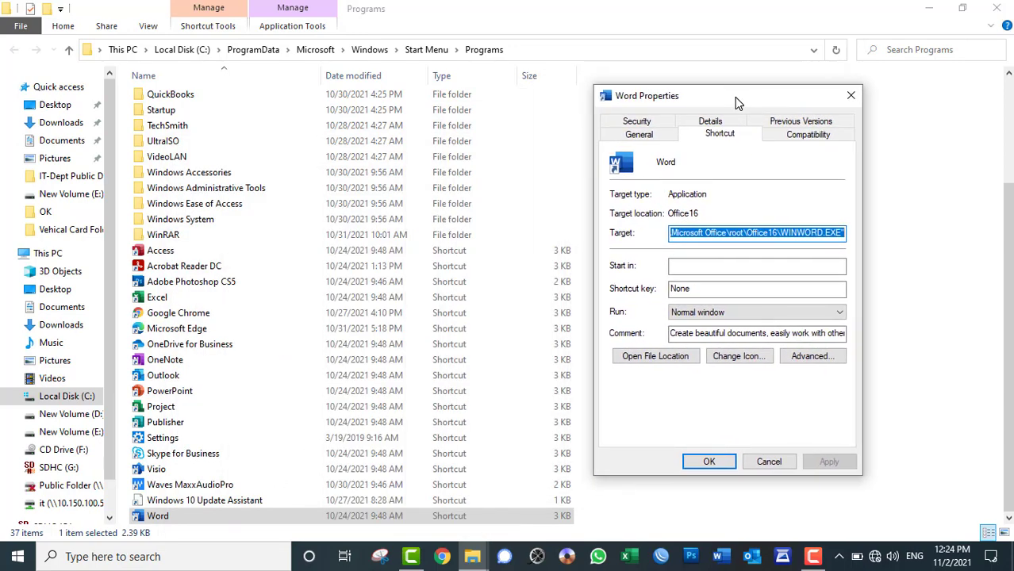
left_click(692, 293)
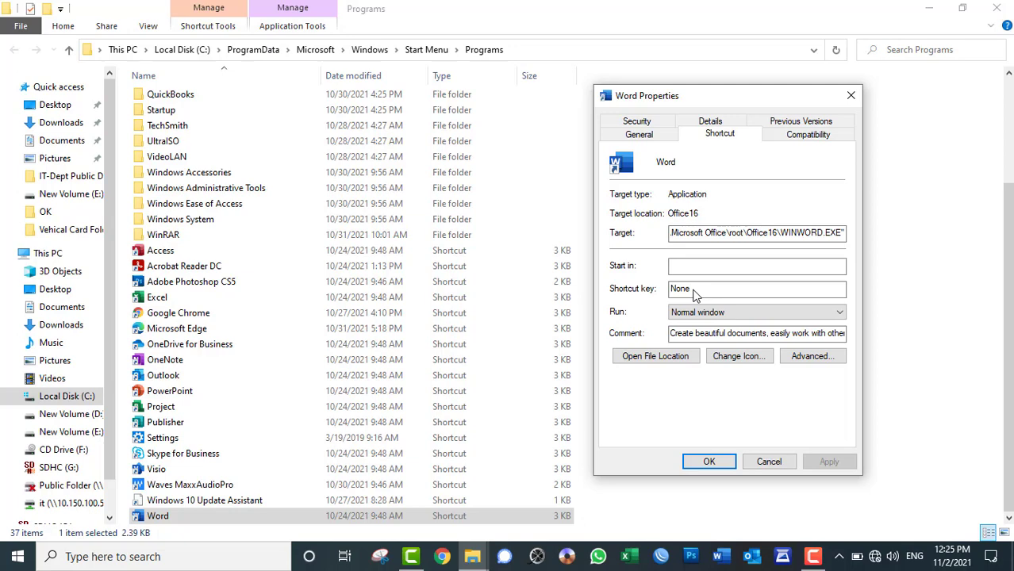
key("ctrl+alt")
key("ctrl+alt+w")
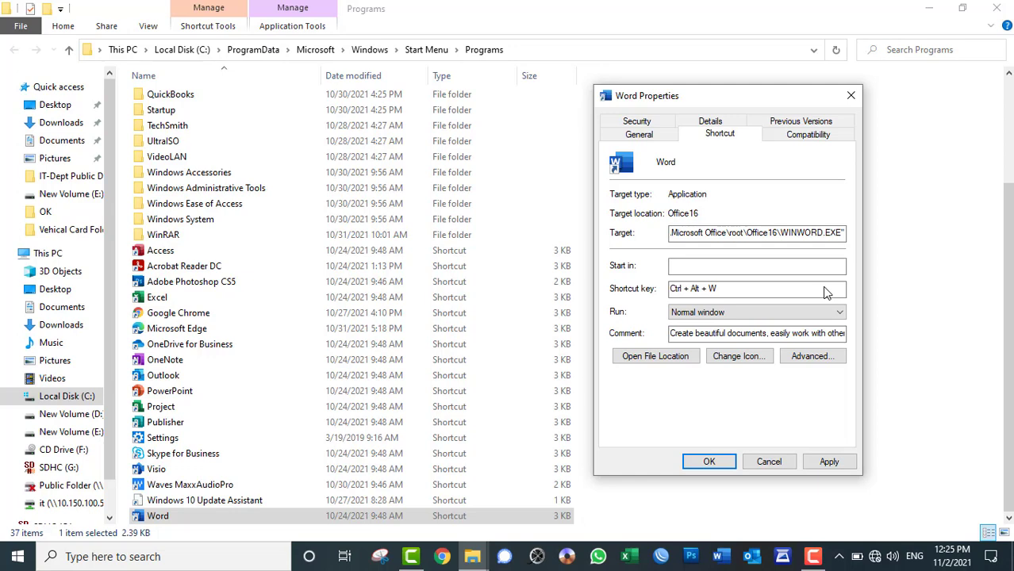
left_click(829, 462)
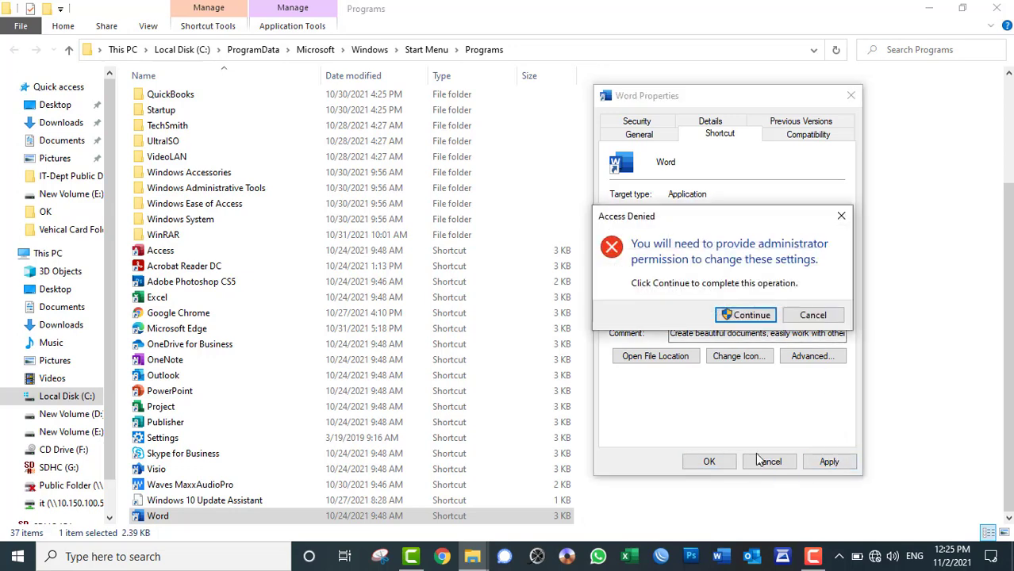
left_click(745, 314)
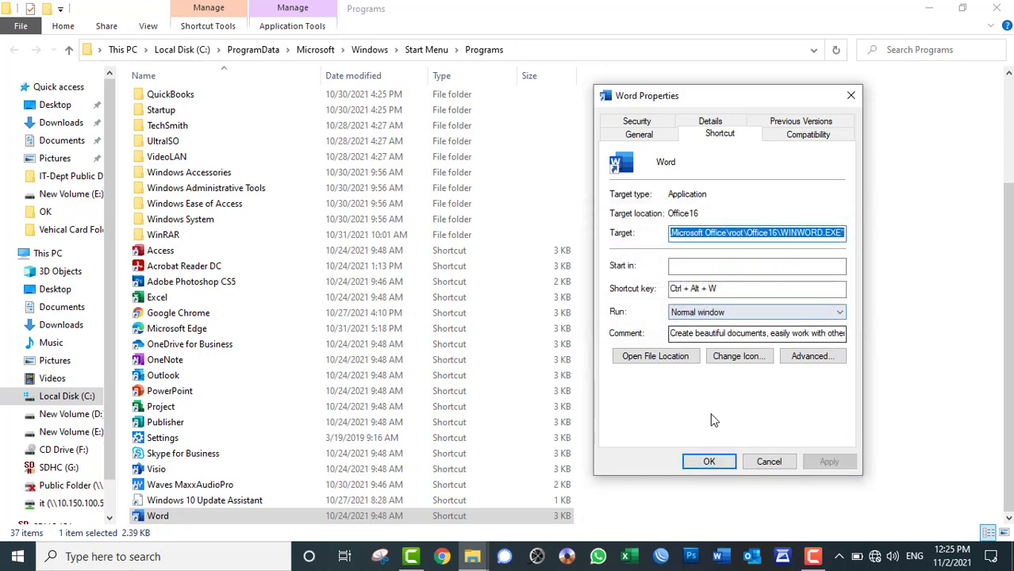
left_click(708, 462)
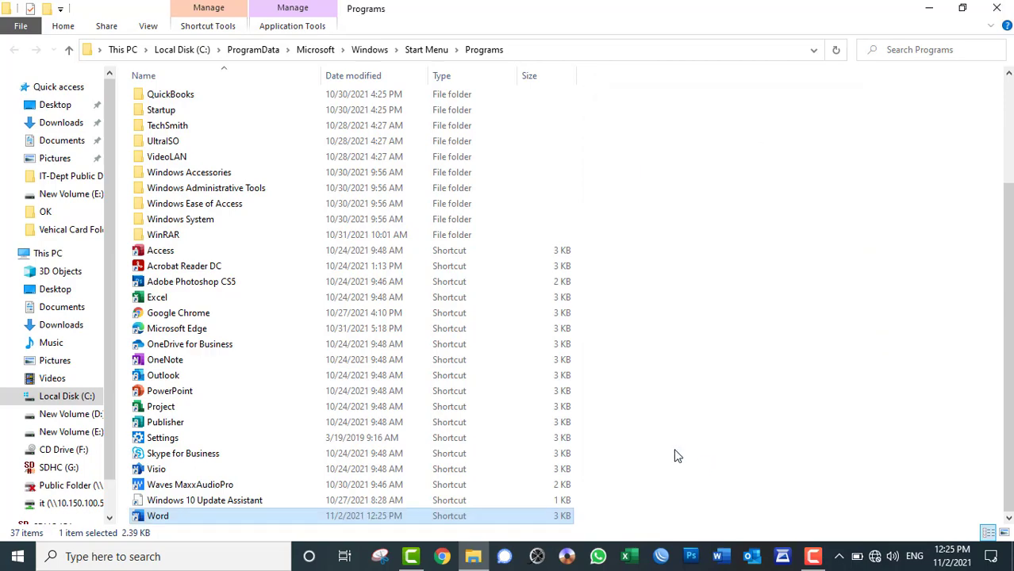
Step: Return to the desktop and refresh it
key("super+d")
right_click(706, 96)
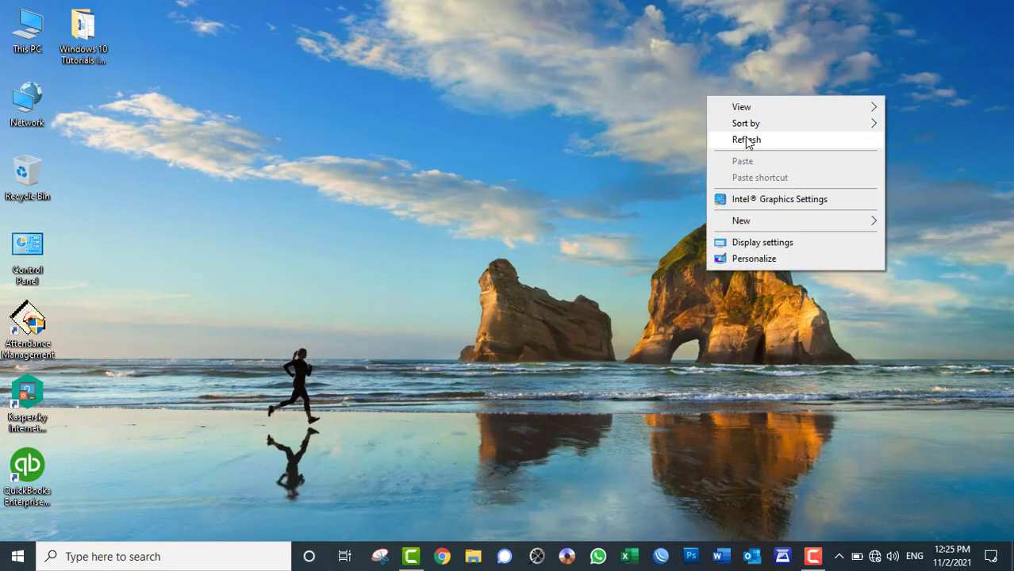
left_click(745, 139)
Step: Test the Ctrl + Alt + W shortcut by launching Word from the desktop, and close Word
key("super")
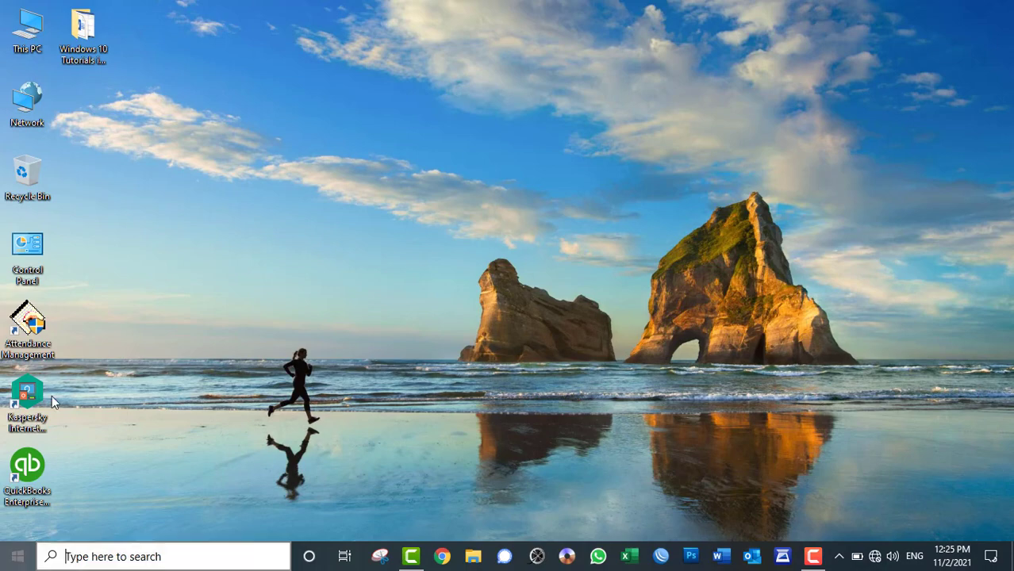
left_click(800, 130)
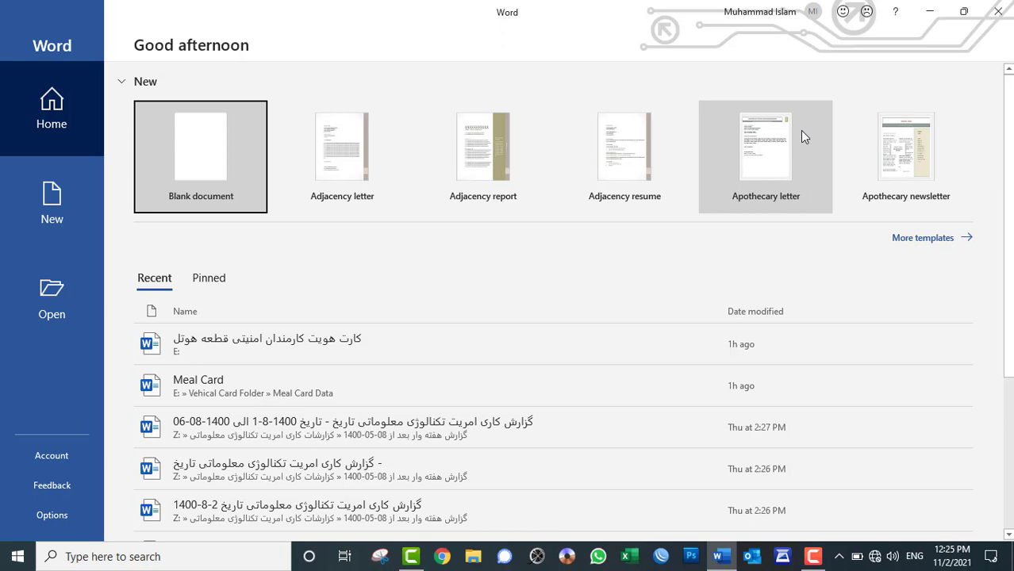
left_click(997, 11)
Step: Examine the Start menu's recently added apps, most used apps, app list and tiles, and close the menu
left_click(18, 556)
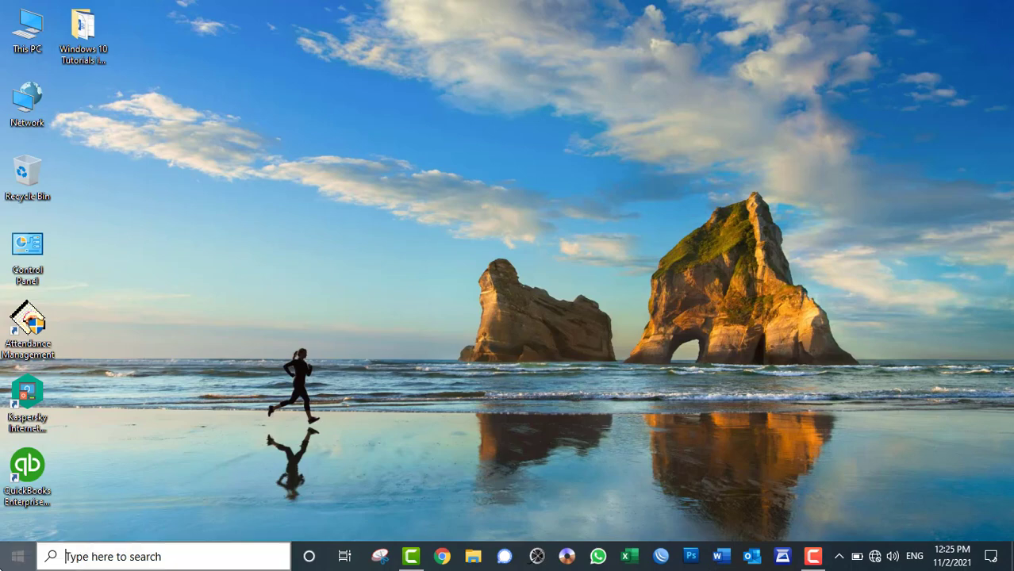
left_click(390, 7)
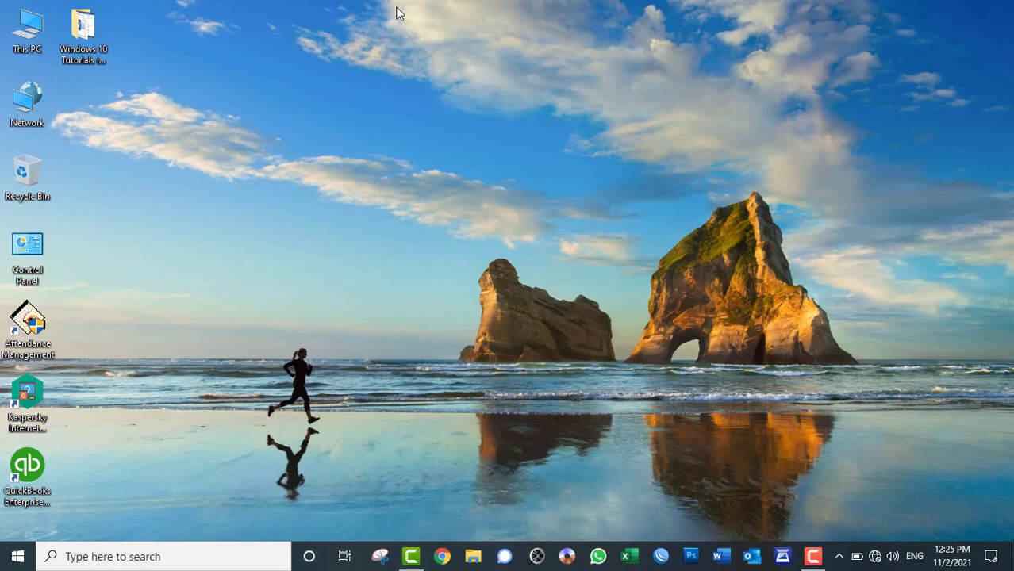
left_click(18, 556)
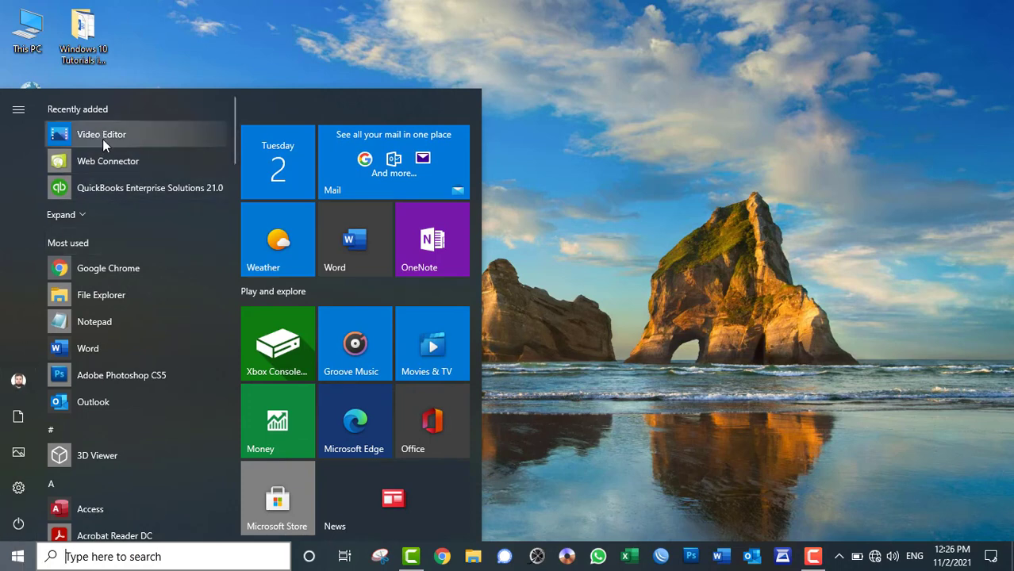
scroll(139, 397, "down", 4)
scroll(146, 466, "up", 4)
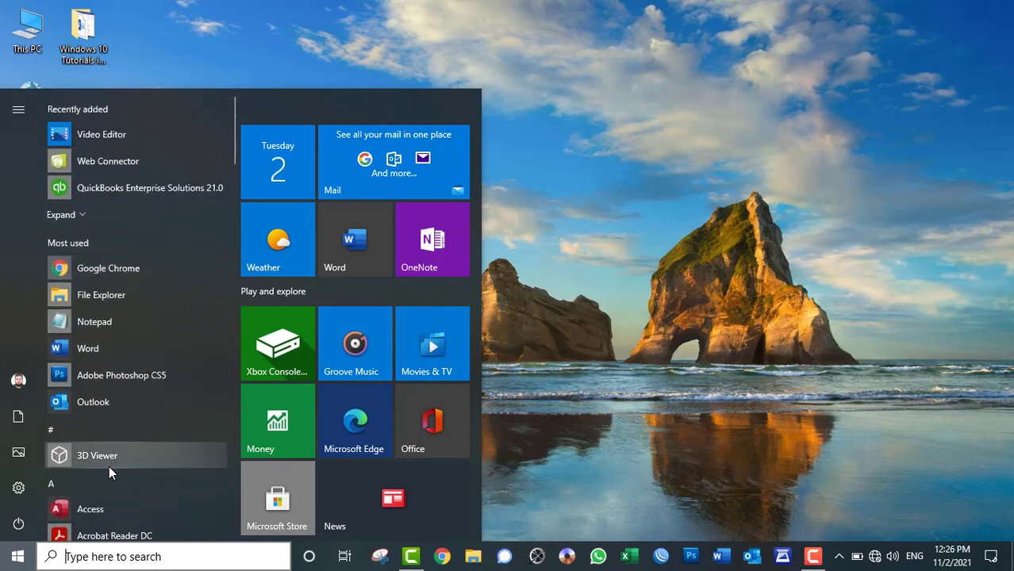
mouse_move(331, 114)
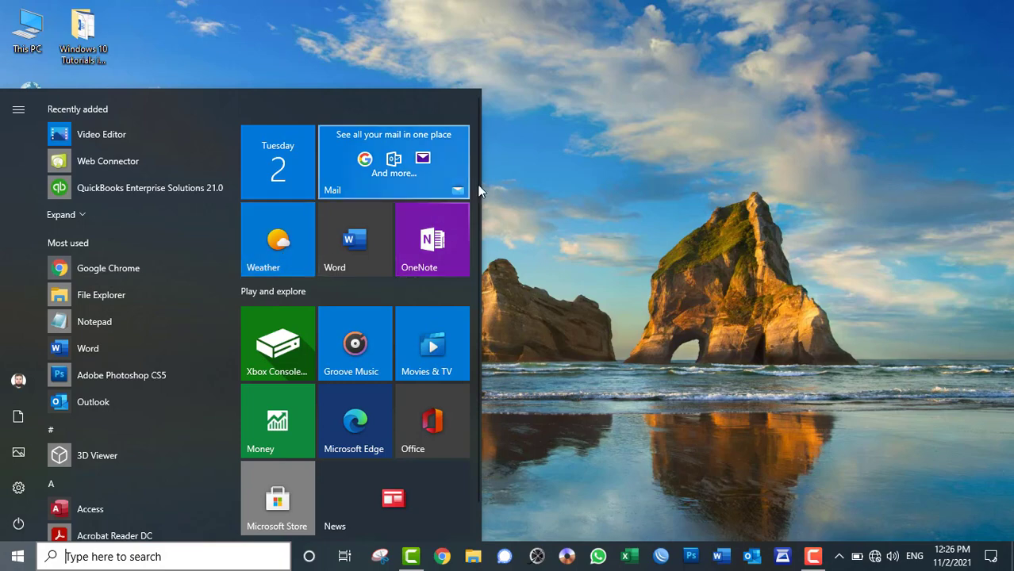
left_click_drag(493, 172, 432, 238)
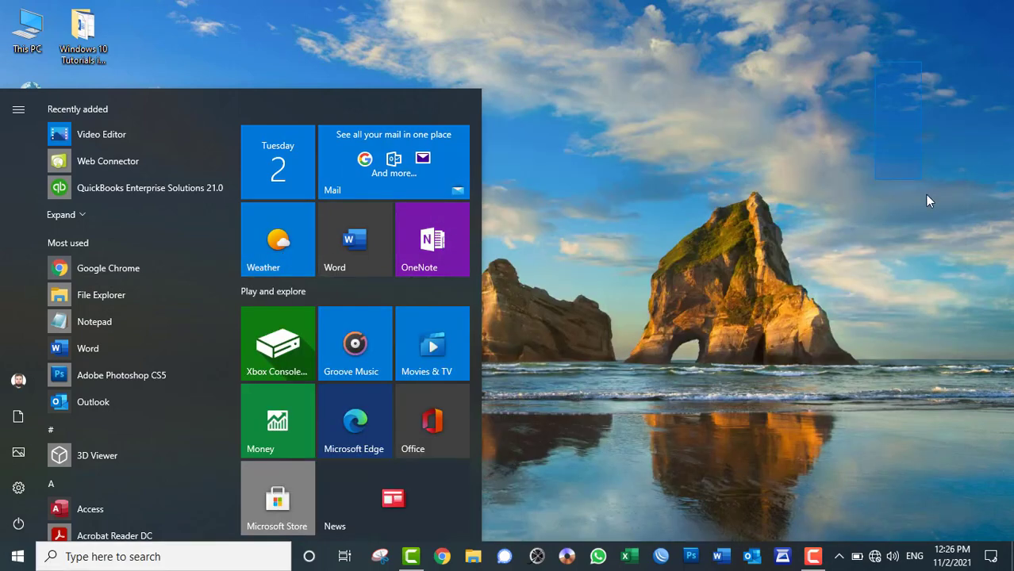
left_click(925, 194)
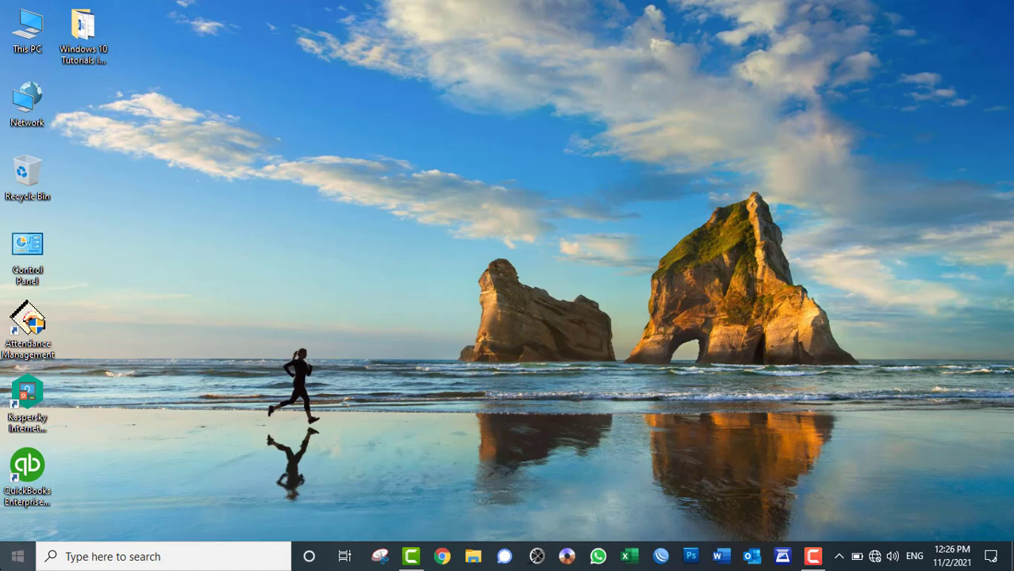
Step: View the expanded Start menu side list and its power options
left_click(17, 557)
mouse_move(9, 361)
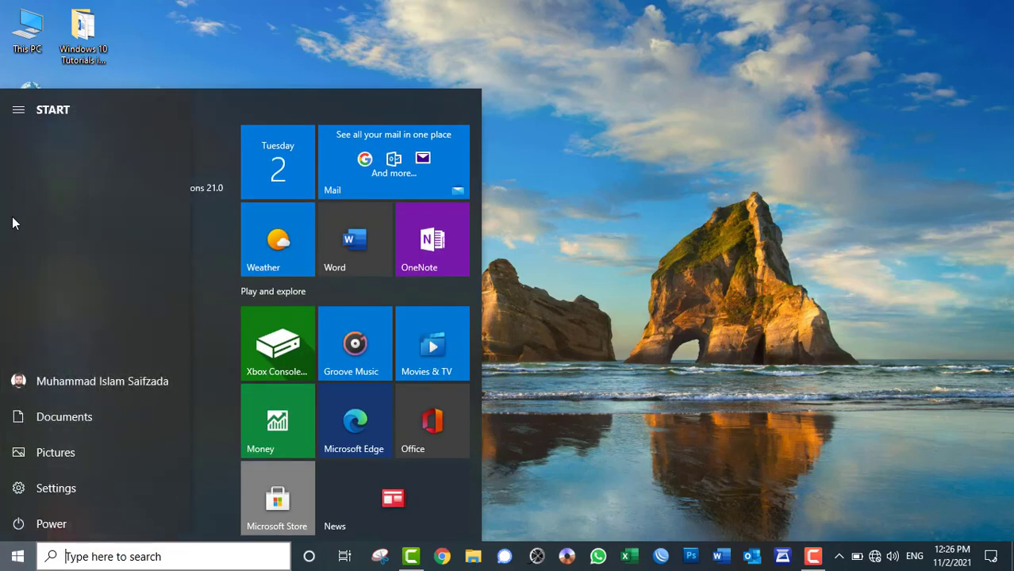
left_click(9, 524)
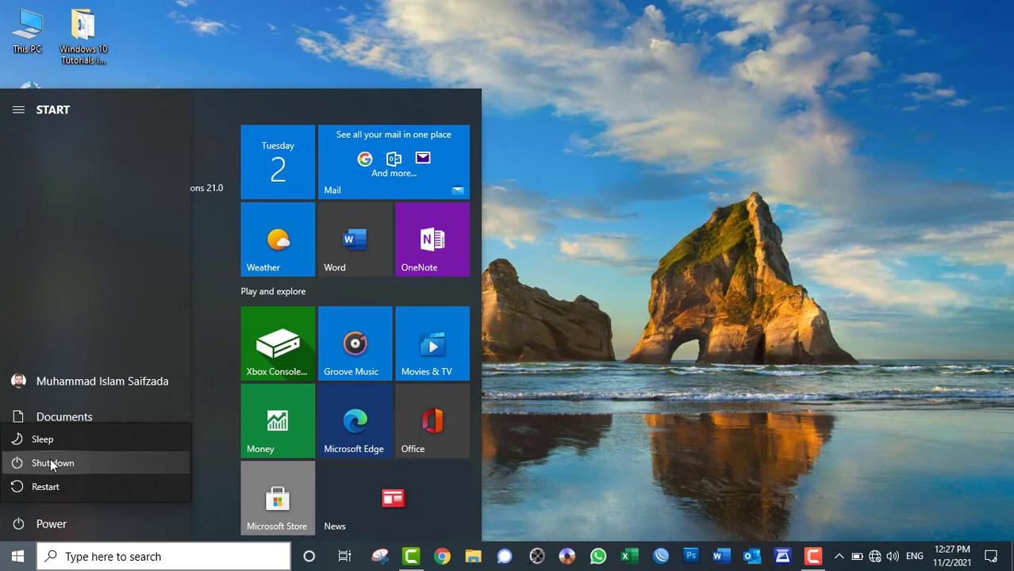
left_click(50, 462)
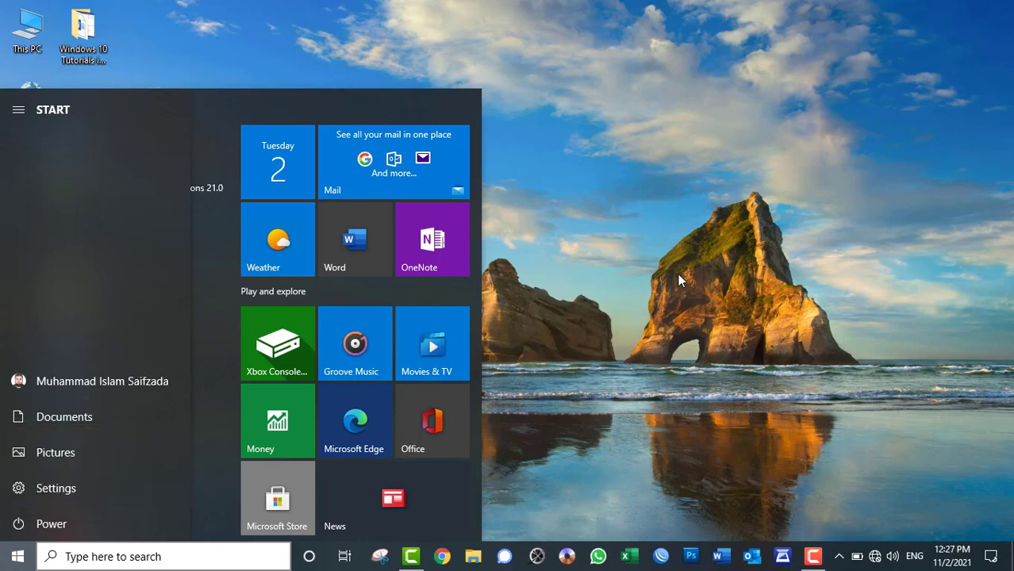
Step: Dismiss the Start menu and refresh the desktop several times
right_click(655, 192)
left_click(676, 236)
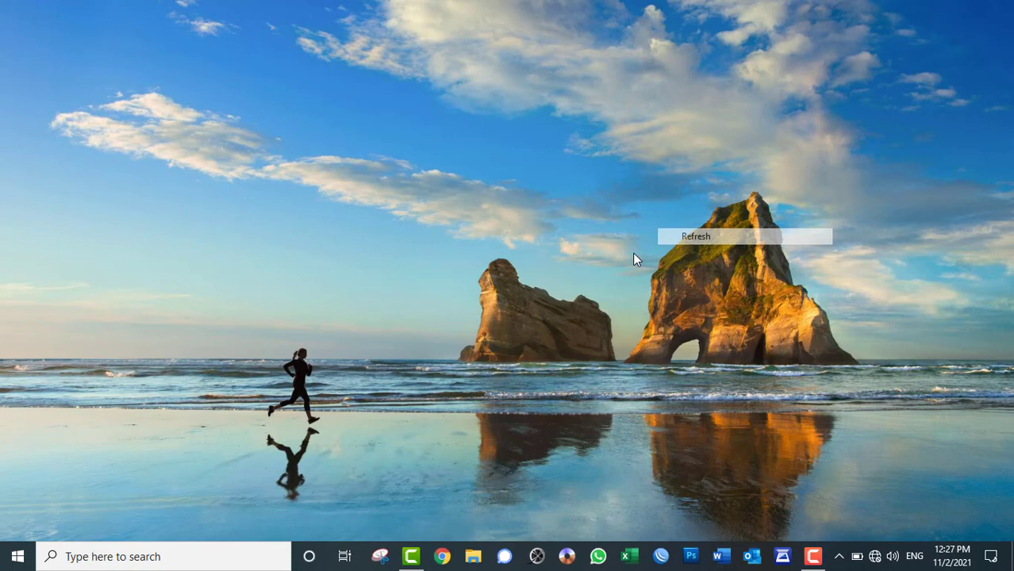
right_click(285, 107)
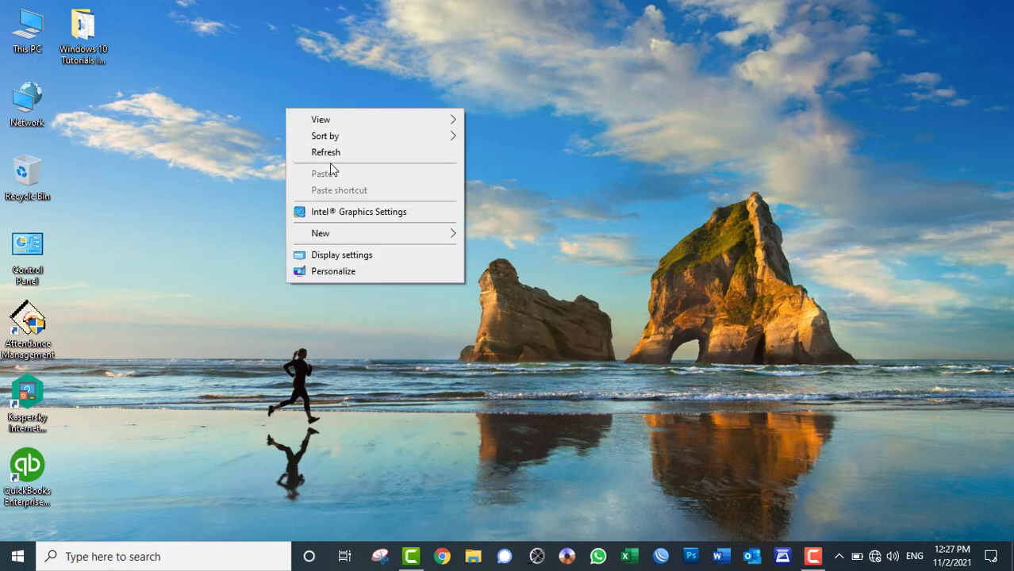
left_click(325, 152)
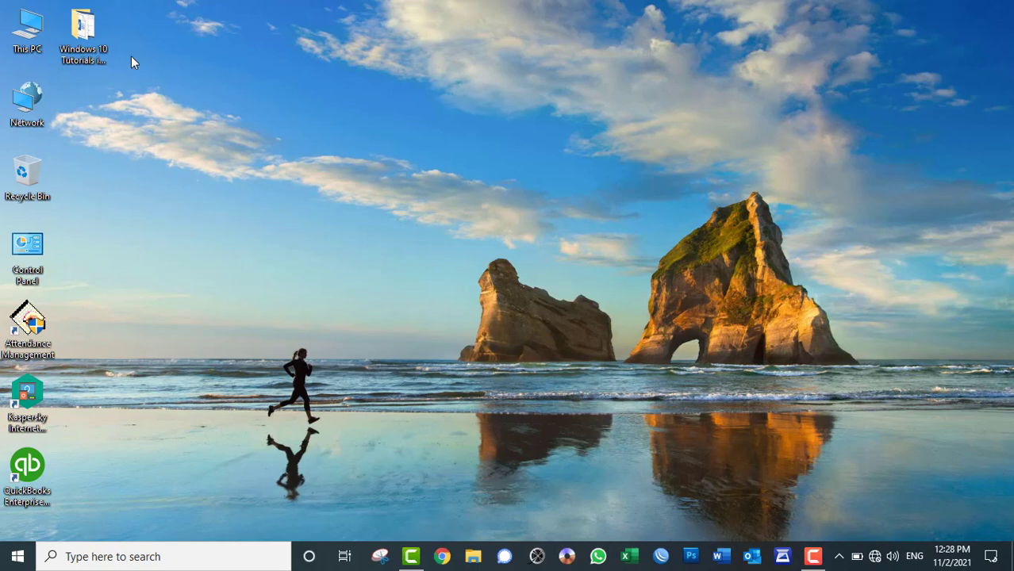
right_click(266, 135)
left_click(281, 177)
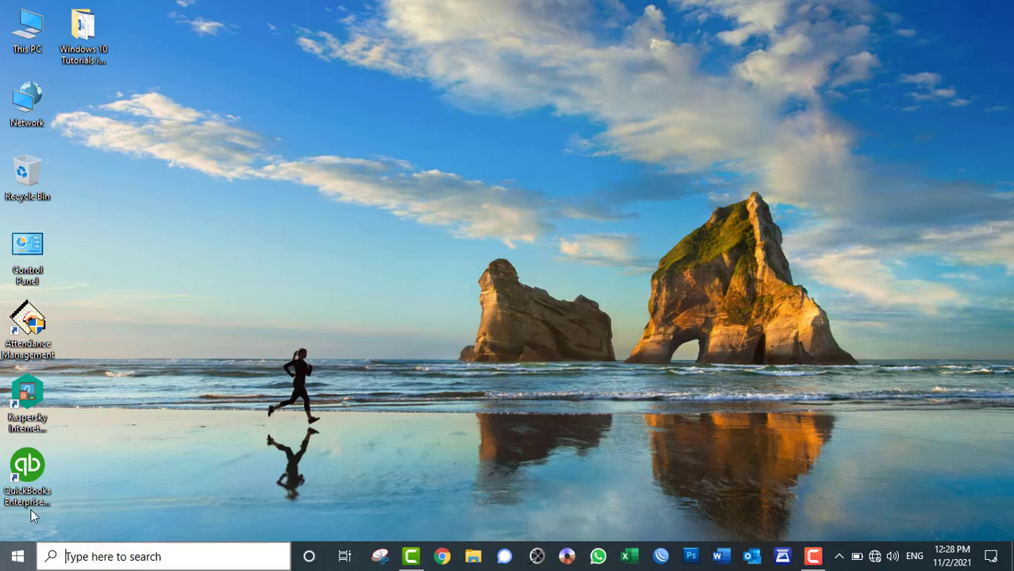
Step: View the power options and the user account options in the Start menu
key("super")
left_click(18, 523)
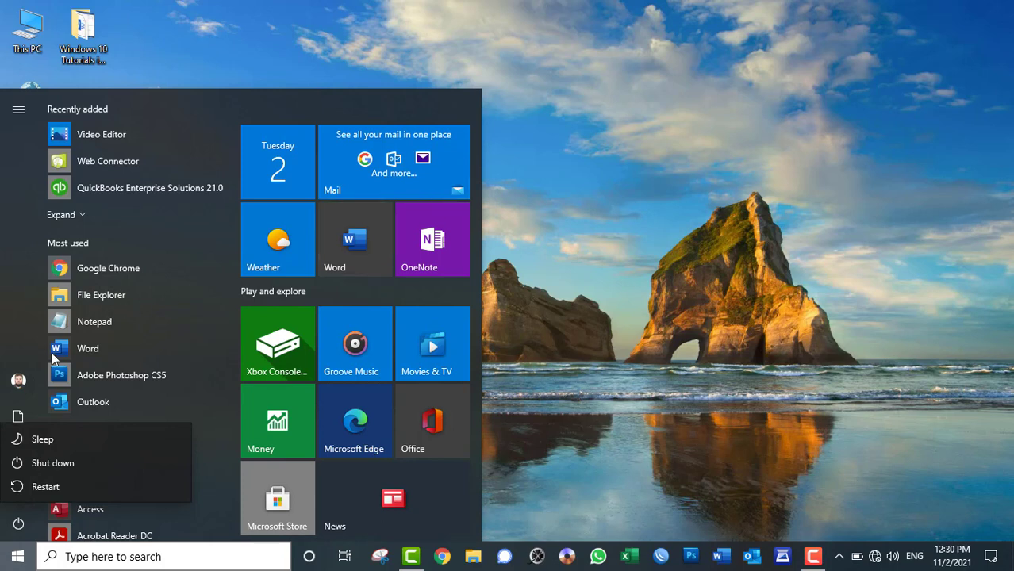
left_click(18, 384)
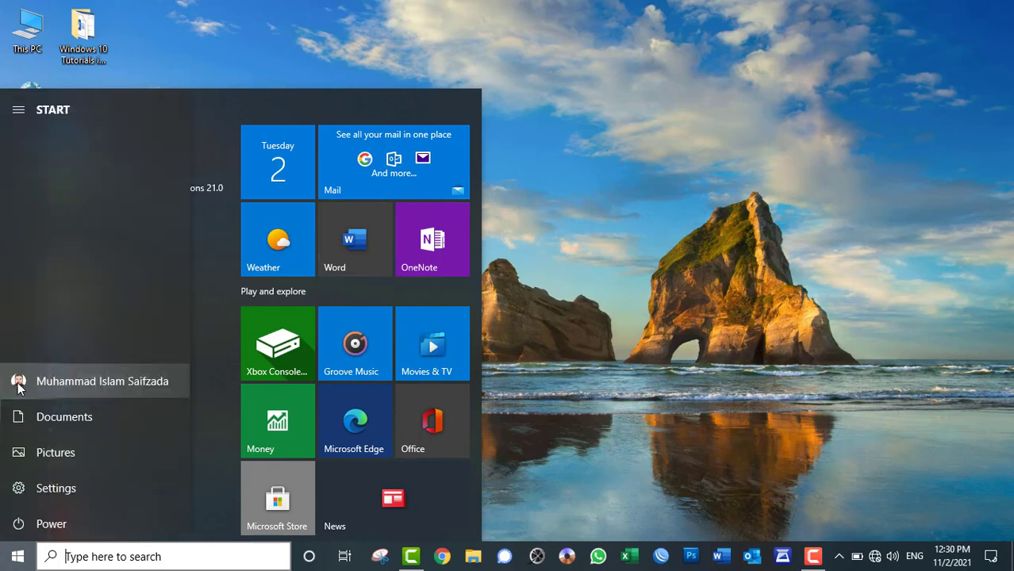
left_click(19, 385)
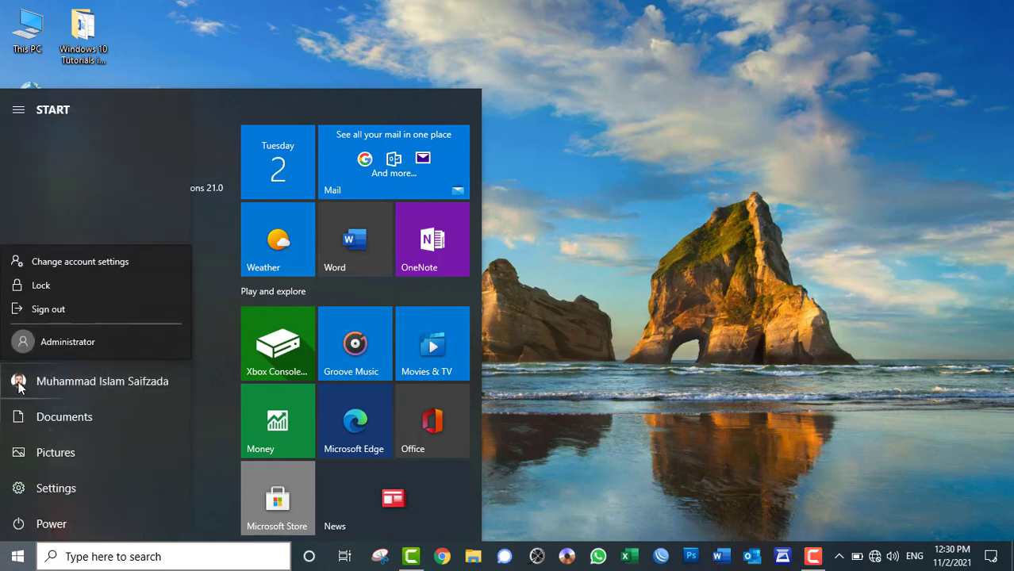
left_click(20, 528)
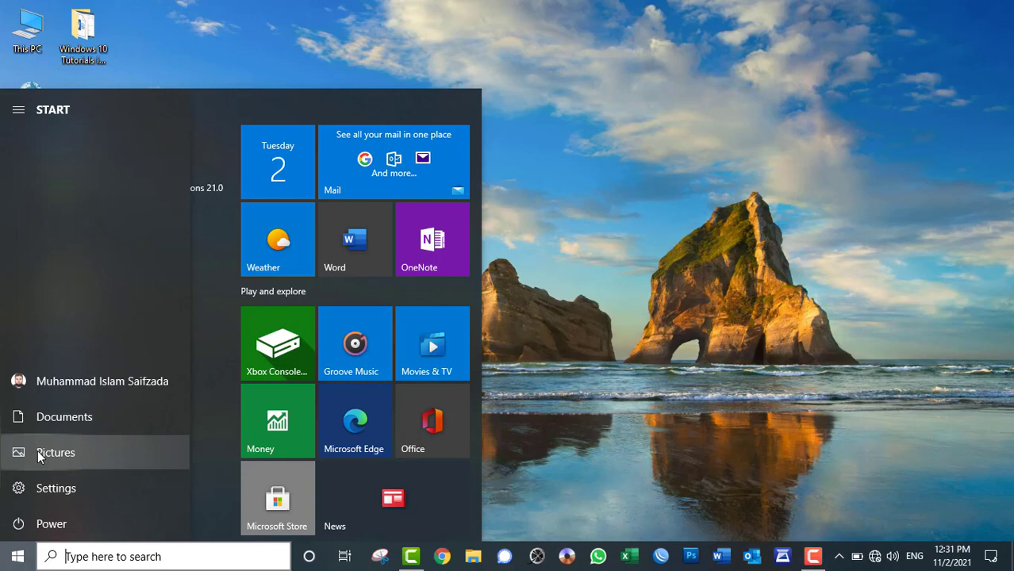
Step: View the Pictures folder through This PC on the desktop, and close the window
double_click(18, 22)
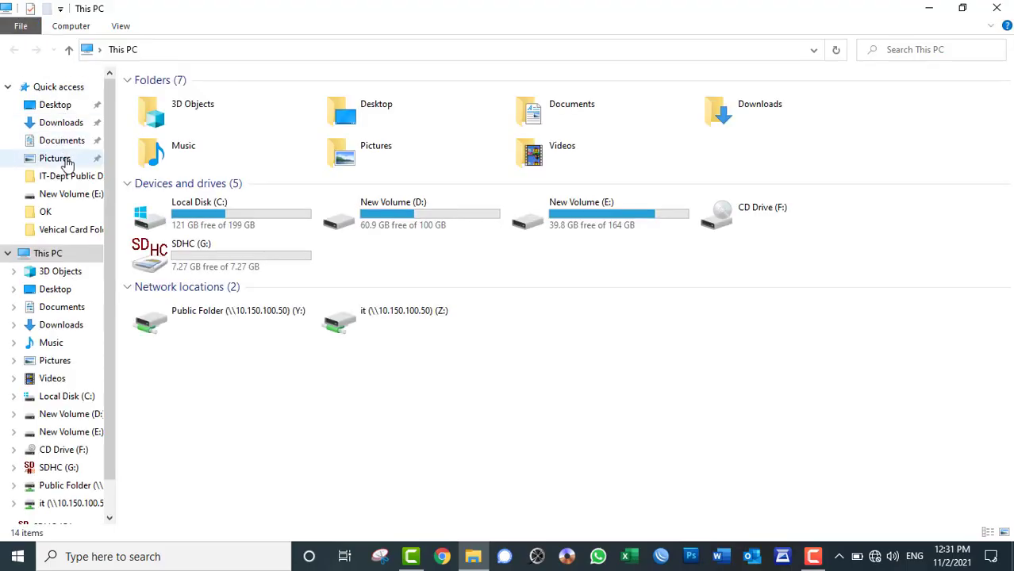
left_click(63, 160)
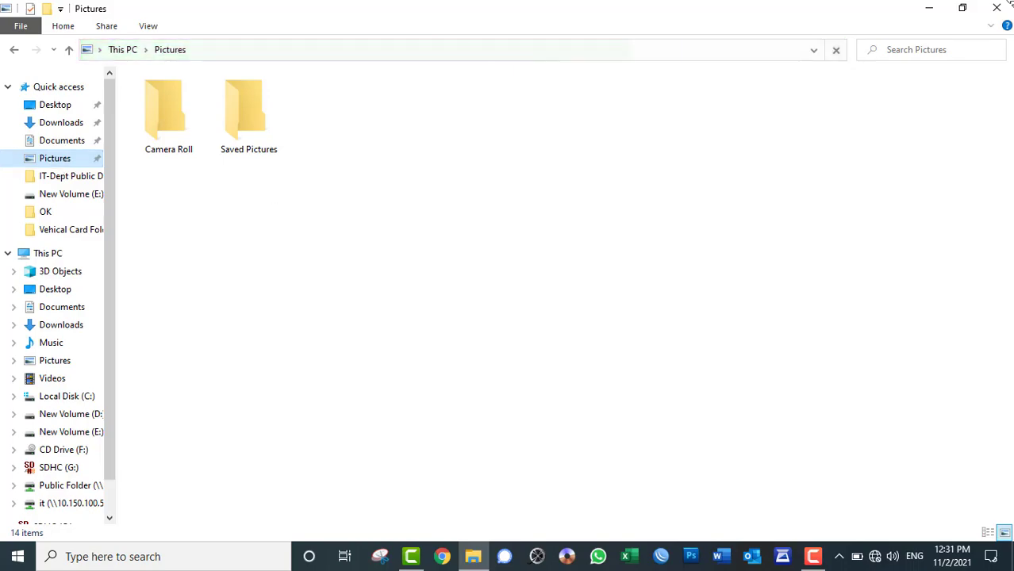
left_click(997, 8)
Step: Open the Pictures folder directly from the Start menu and close its window
left_click(17, 556)
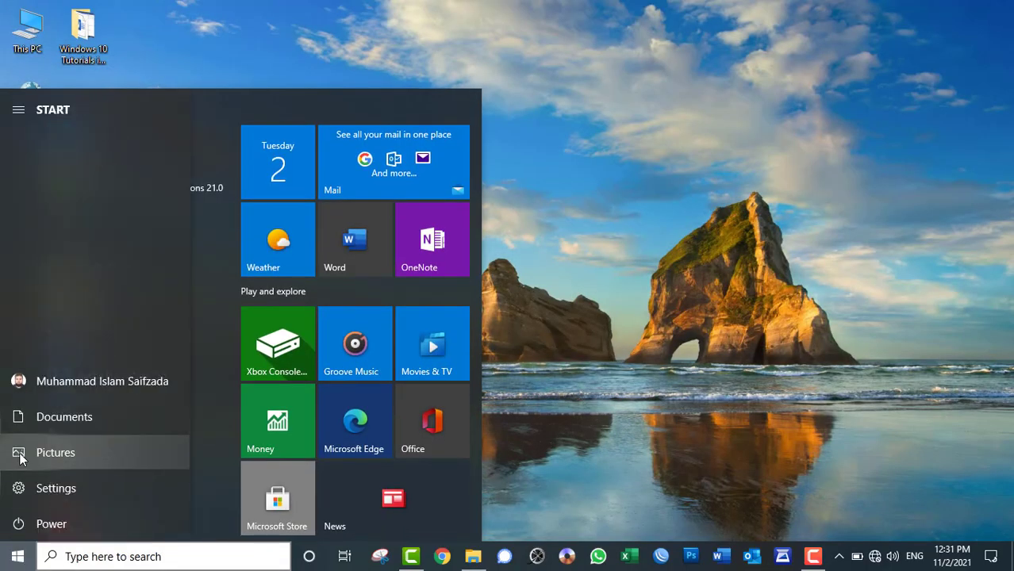
left_click(19, 455)
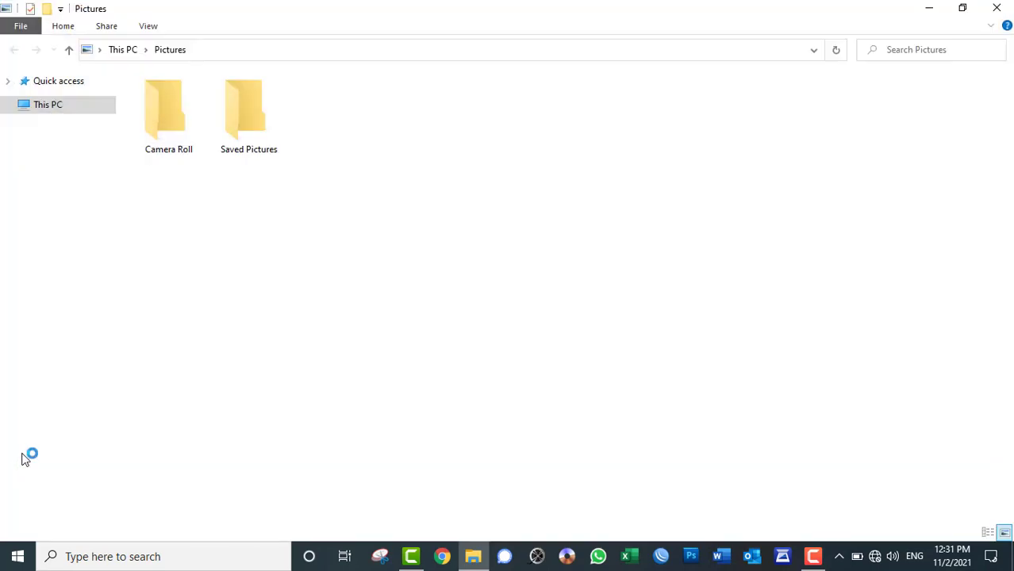
left_click(990, 7)
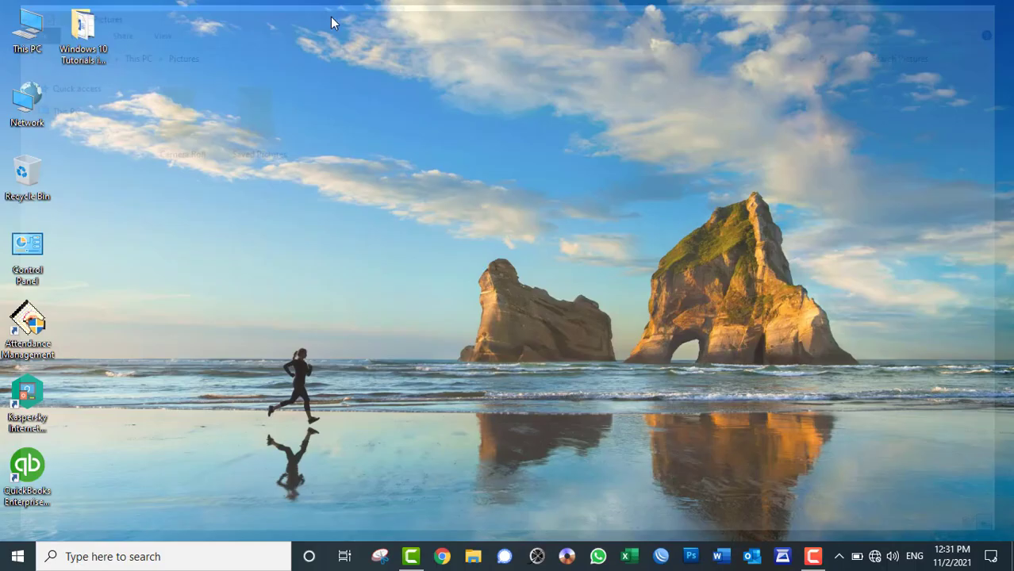
Step: View This PC from the desktop and the Documents folder from the Start menu, closing each window
double_click(36, 39)
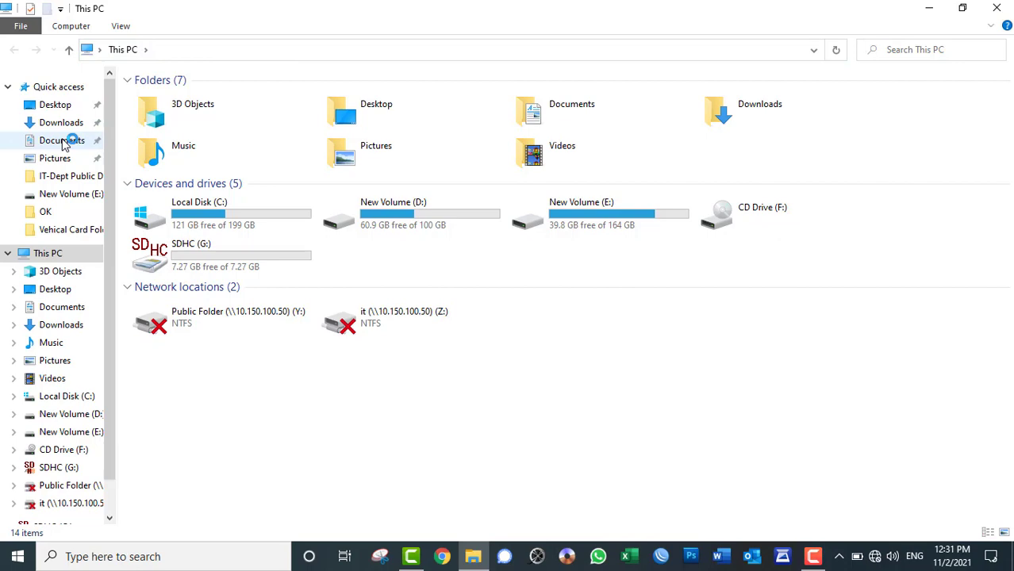
left_click(996, 7)
key("super")
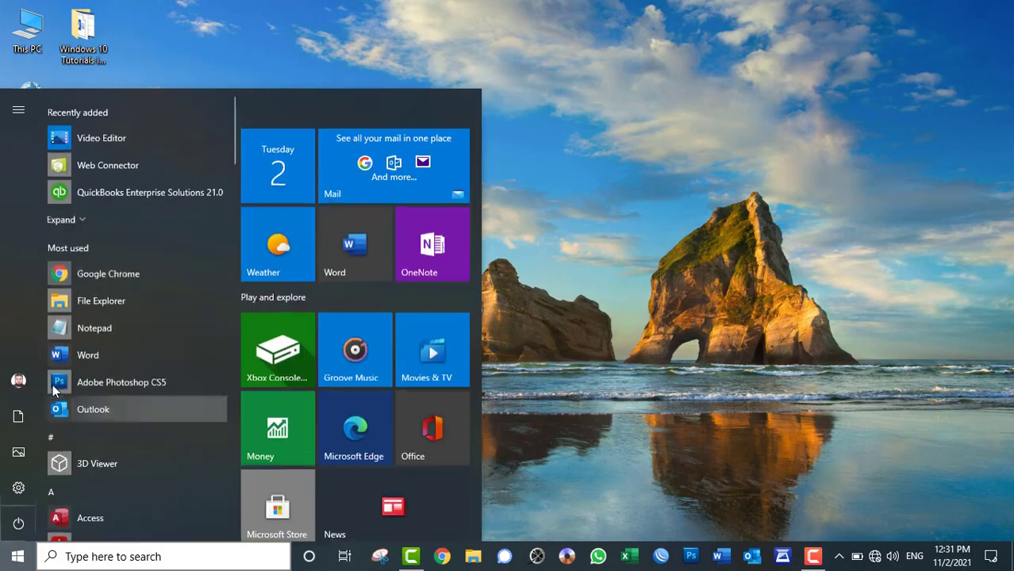
left_click(24, 424)
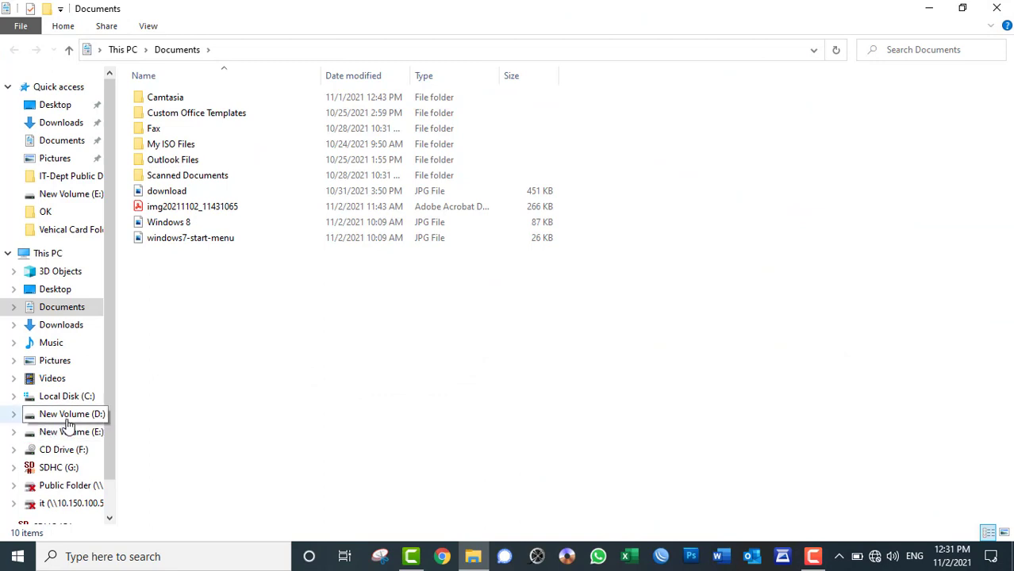
left_click(996, 8)
Step: Lock the computer through the user account options in the Start menu
left_click(17, 556)
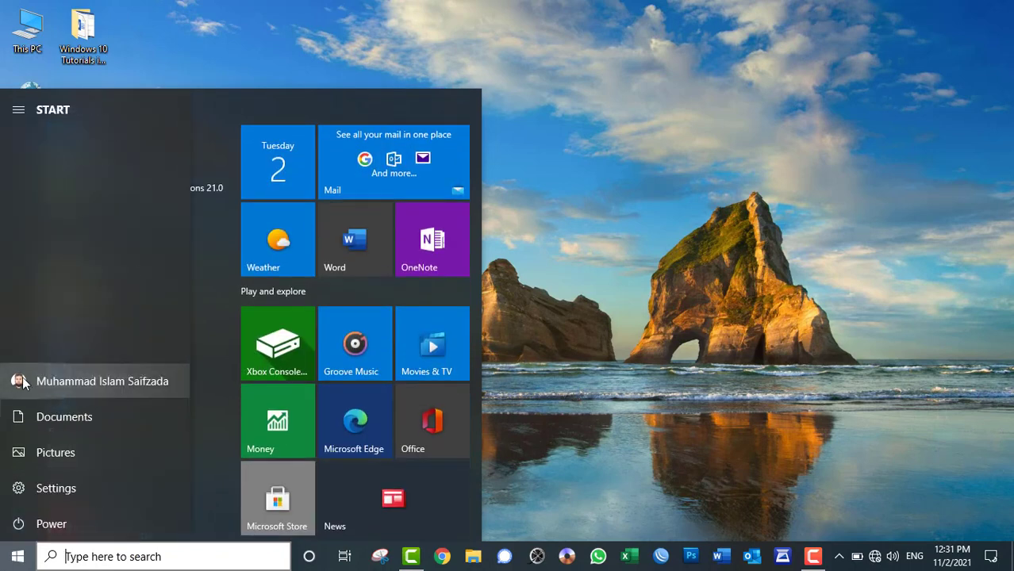
left_click(23, 381)
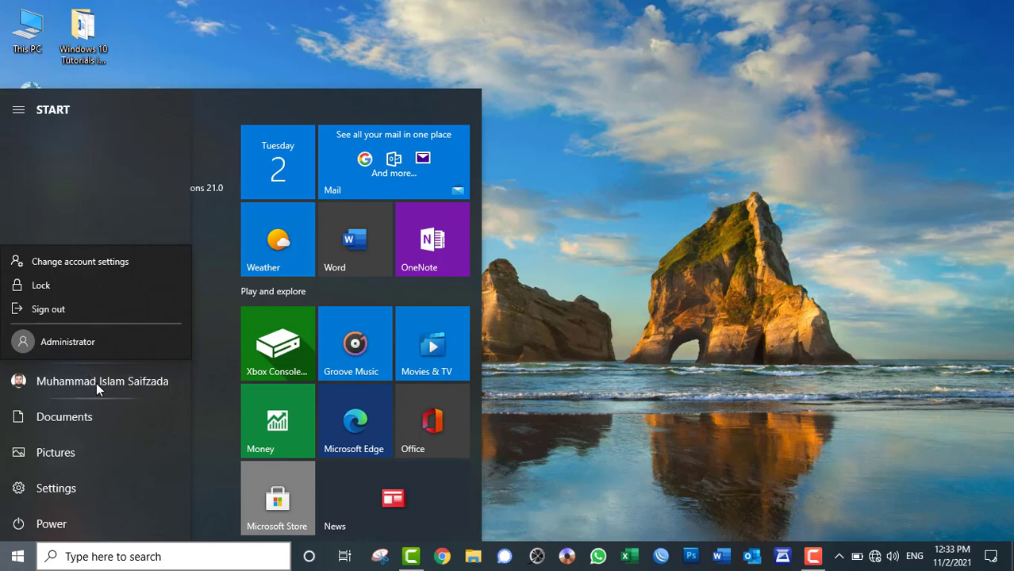
left_click(67, 285)
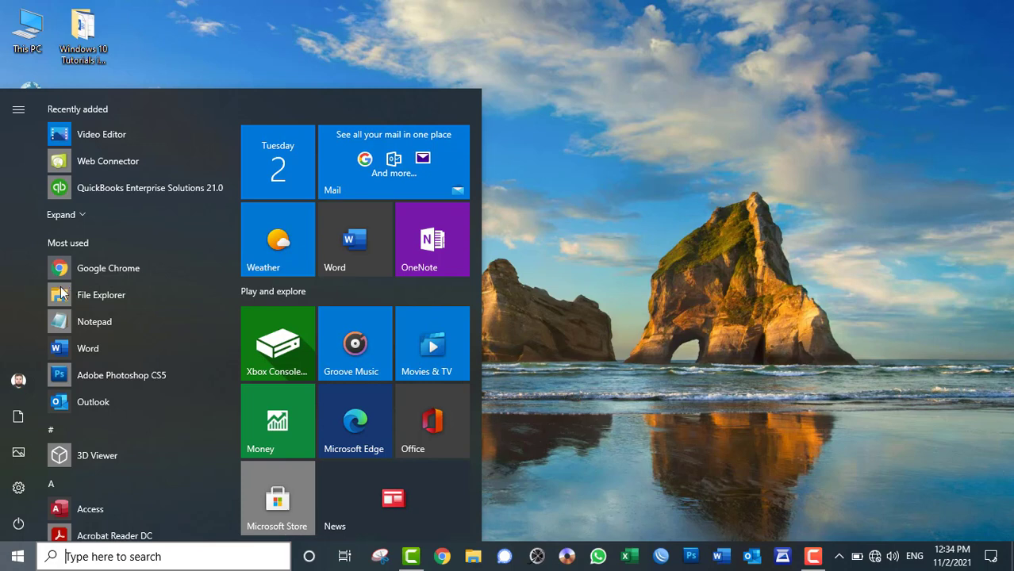
Step: View the account's Your info page in a maximized Settings window through the Start menu's account options, and close it
left_click(18, 382)
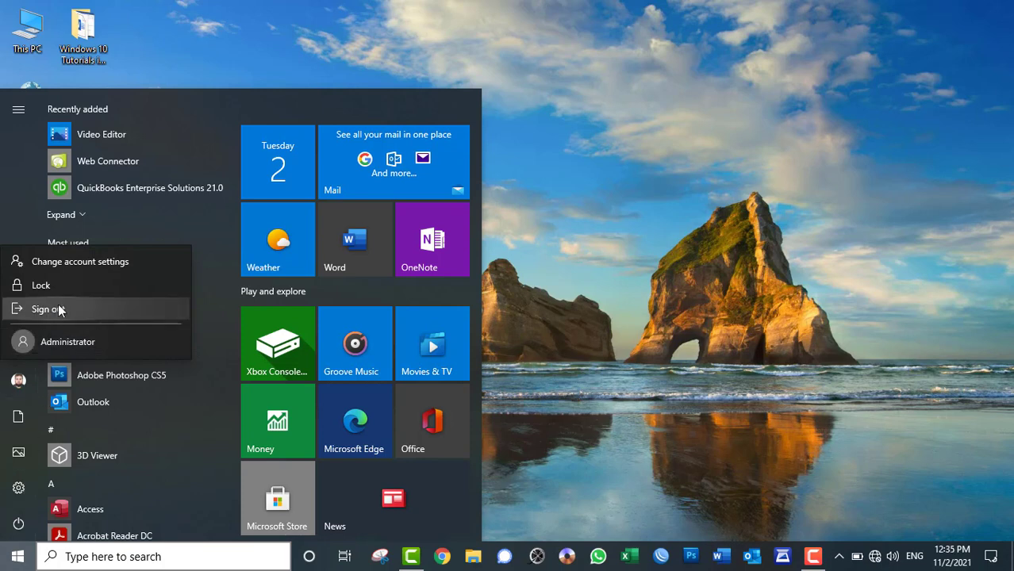
left_click(64, 262)
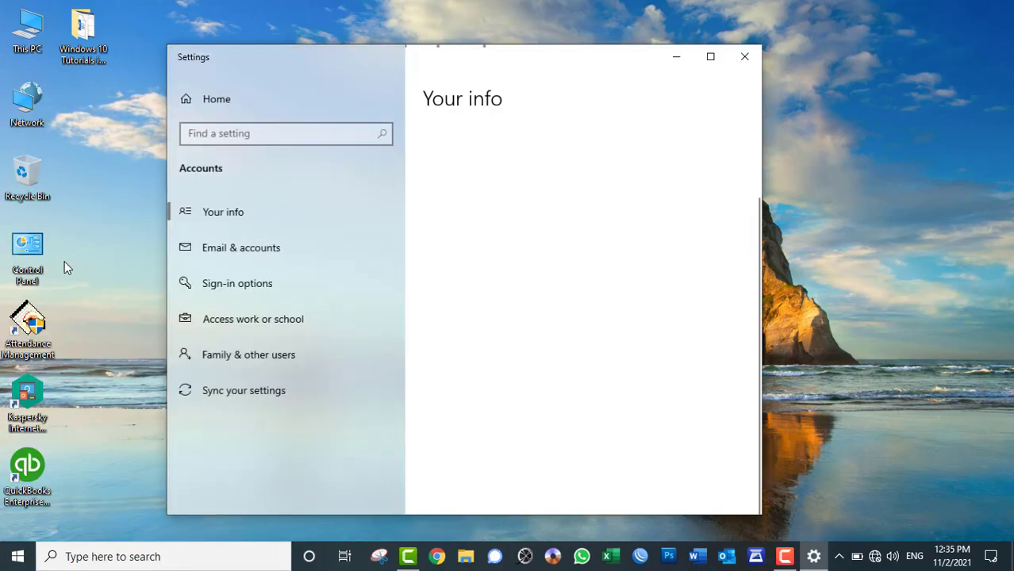
left_click(710, 58)
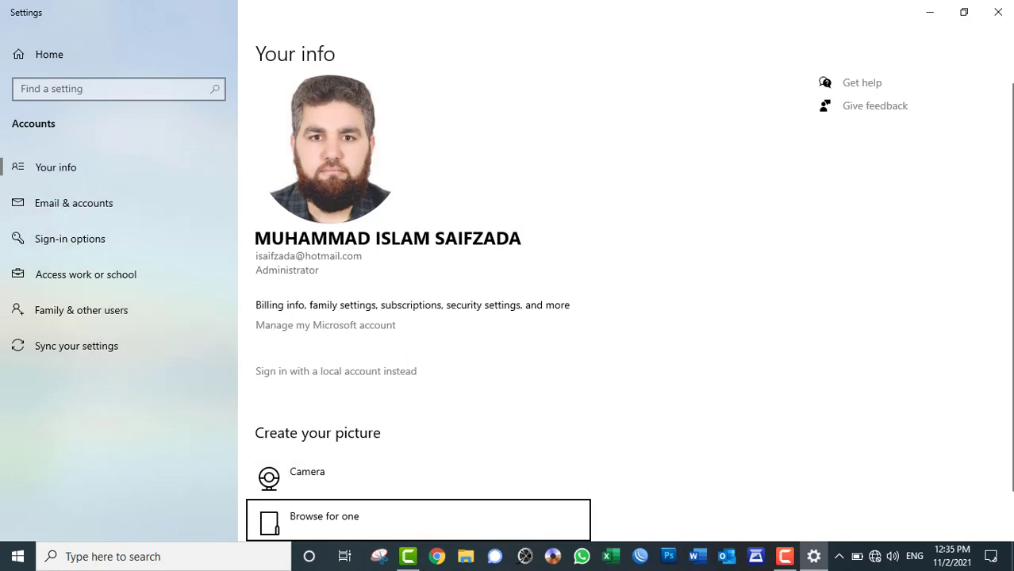
left_click(1001, 12)
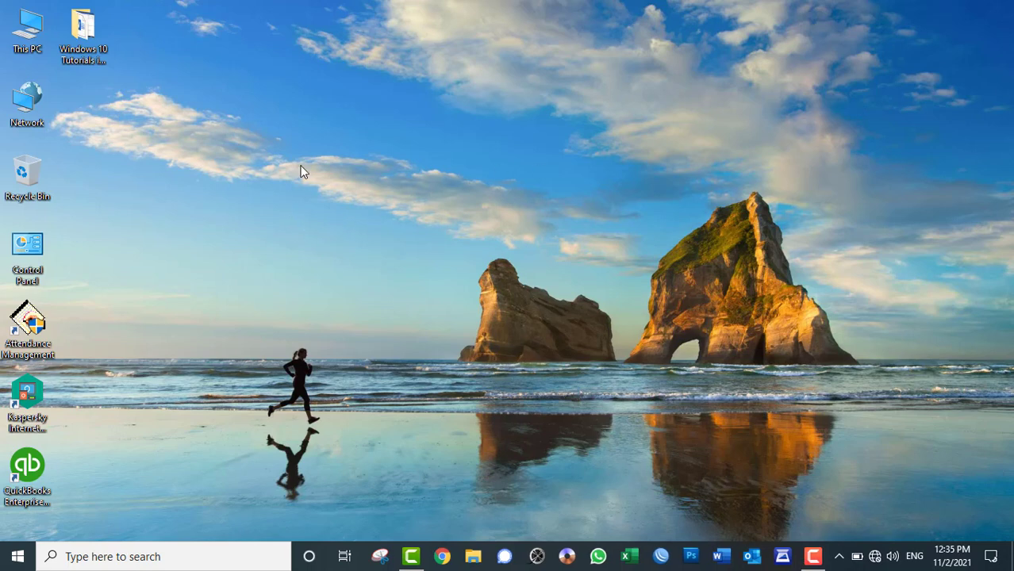
Step: Refresh the desktop and clear any icon selection
right_click(318, 69)
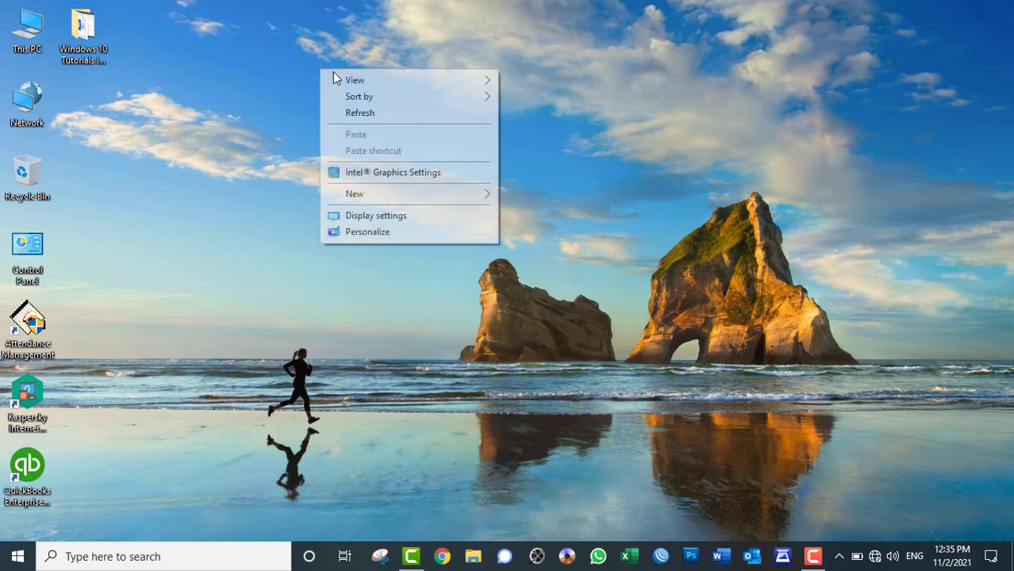
left_click(345, 112)
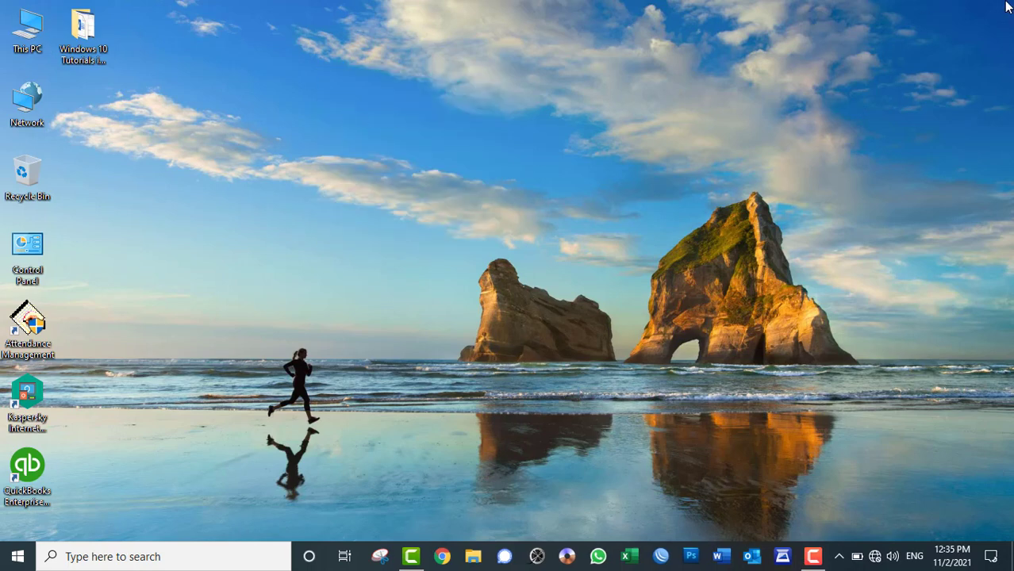
left_click_drag(1003, 2, 2, 537)
left_click(262, 169)
Step: Delete the This PC, Network and Control Panel icons from the desktop, refreshing it in between
right_click(32, 34)
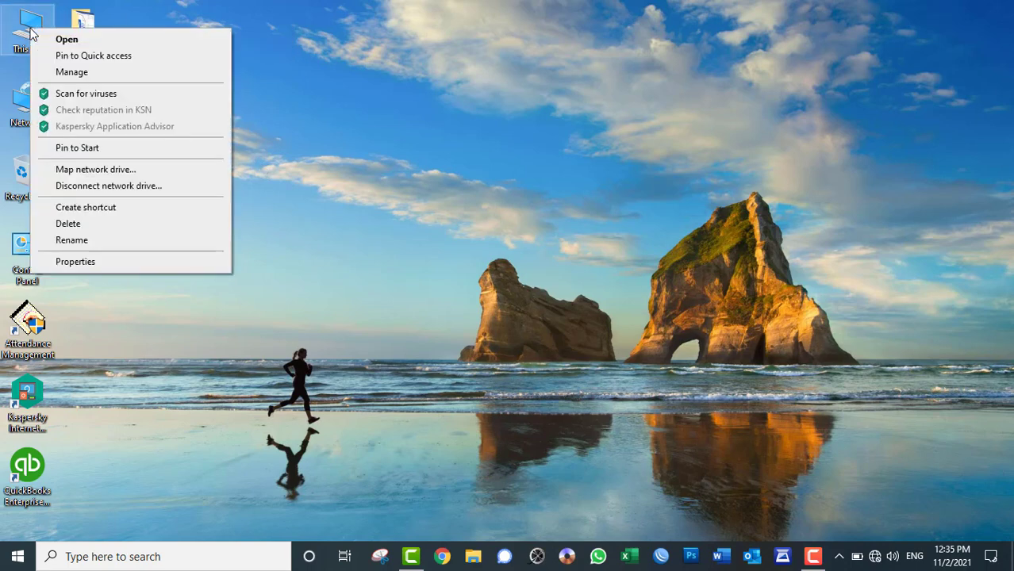
left_click(67, 224)
right_click(220, 96)
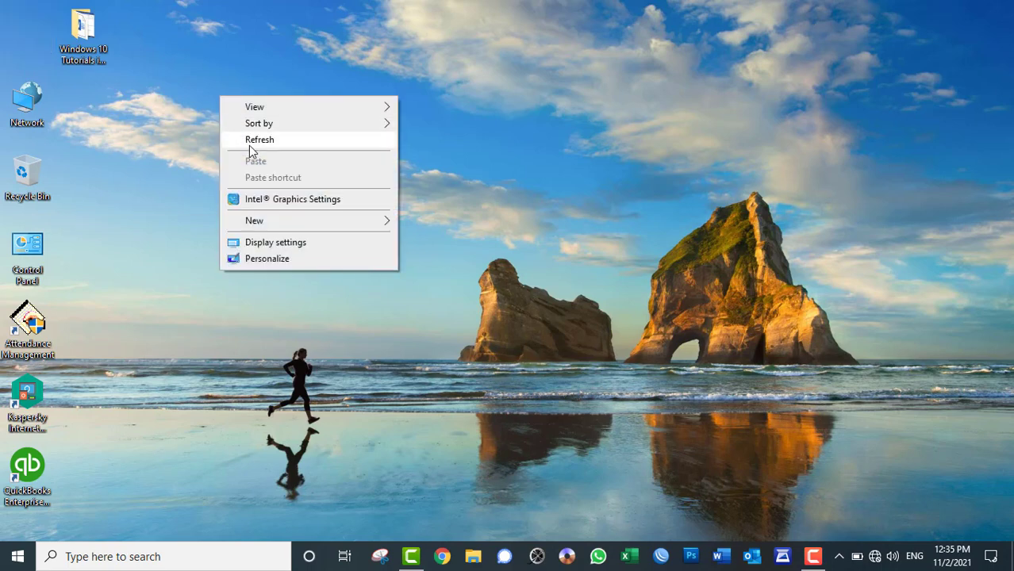
left_click(254, 143)
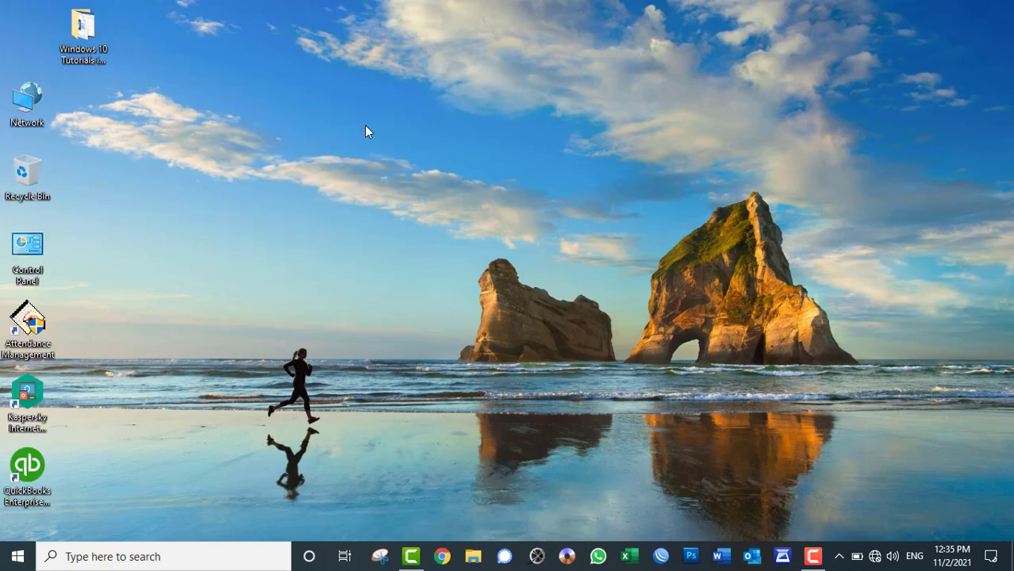
right_click(39, 90)
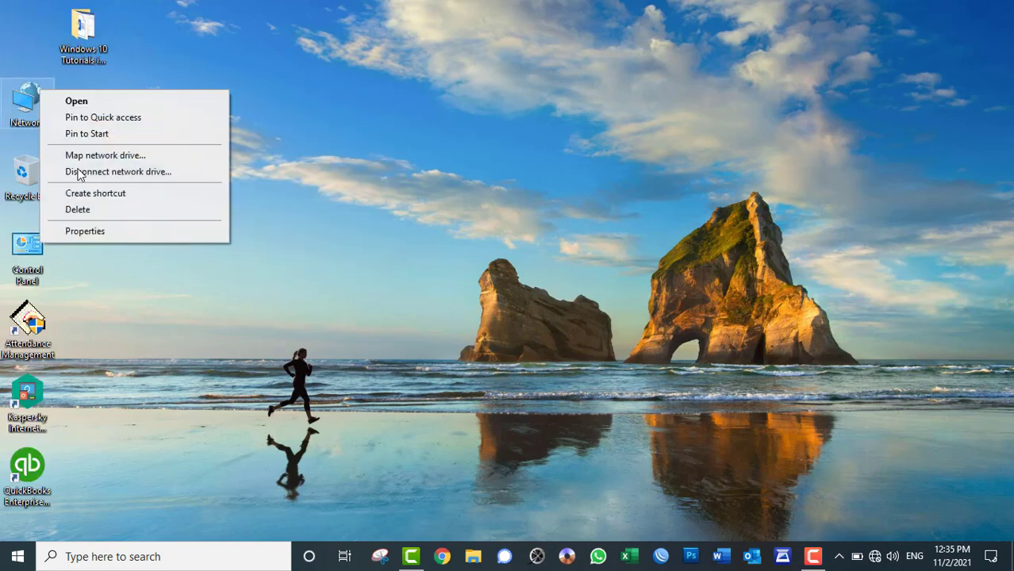
left_click(99, 211)
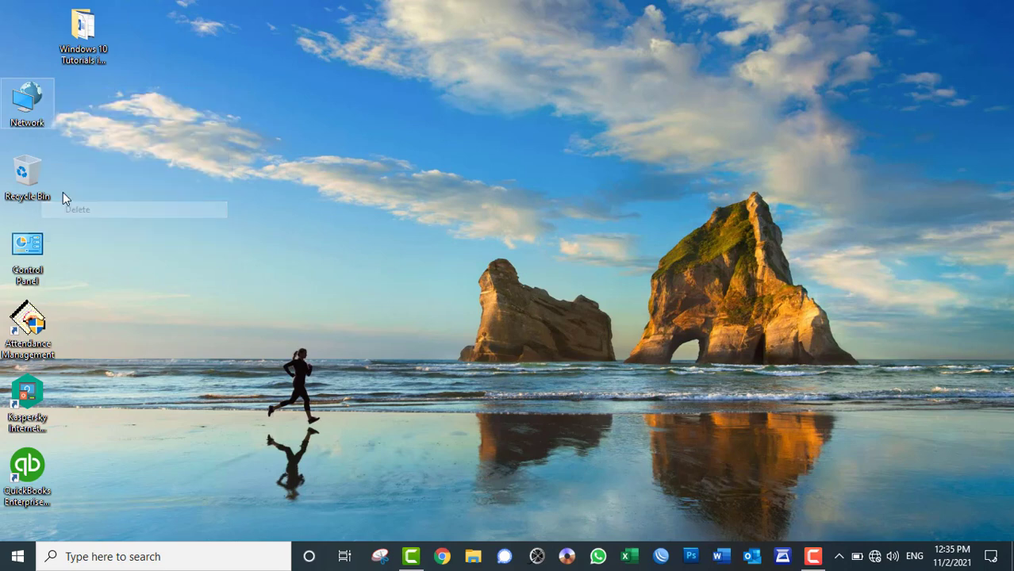
right_click(32, 252)
left_click(68, 300)
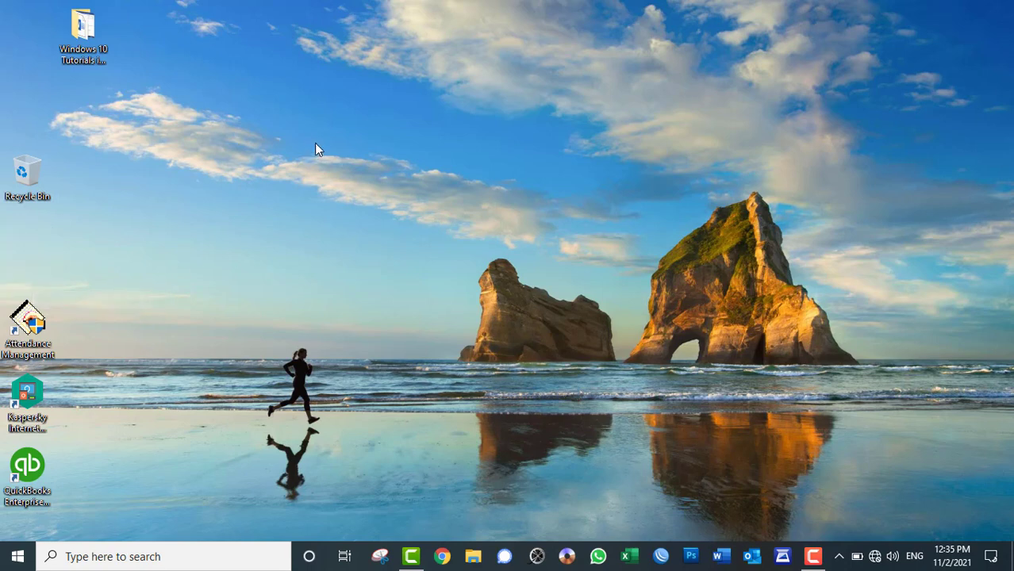
Step: Sort the remaining desktop icons by name and refresh the desktop
right_click(327, 122)
mouse_move(443, 149)
left_click(525, 147)
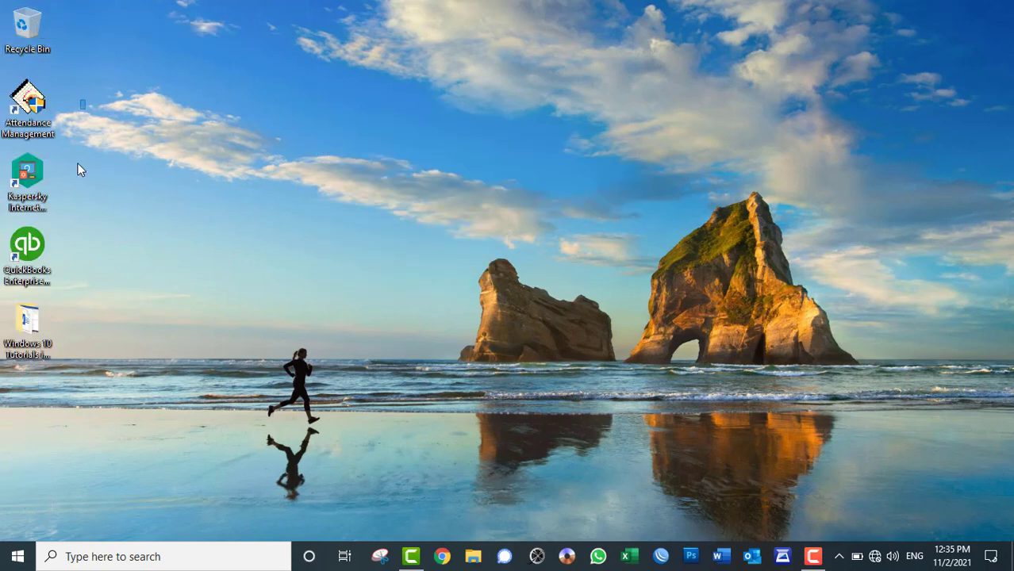
left_click_drag(85, 99, 5, 375)
right_click(229, 109)
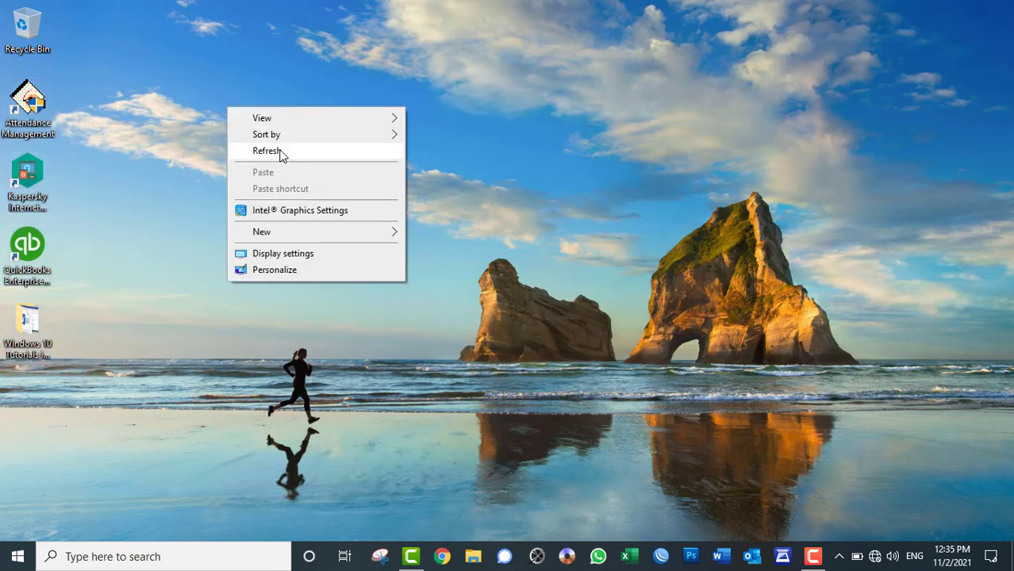
left_click(280, 152)
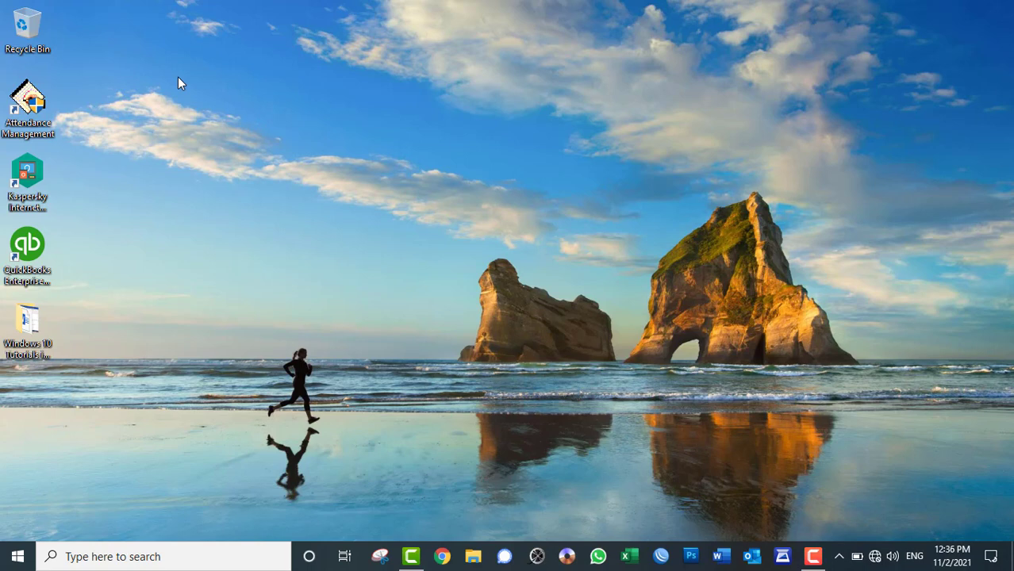
Step: Open File Explorer without using a desktop icon, and close its window
key("super+e")
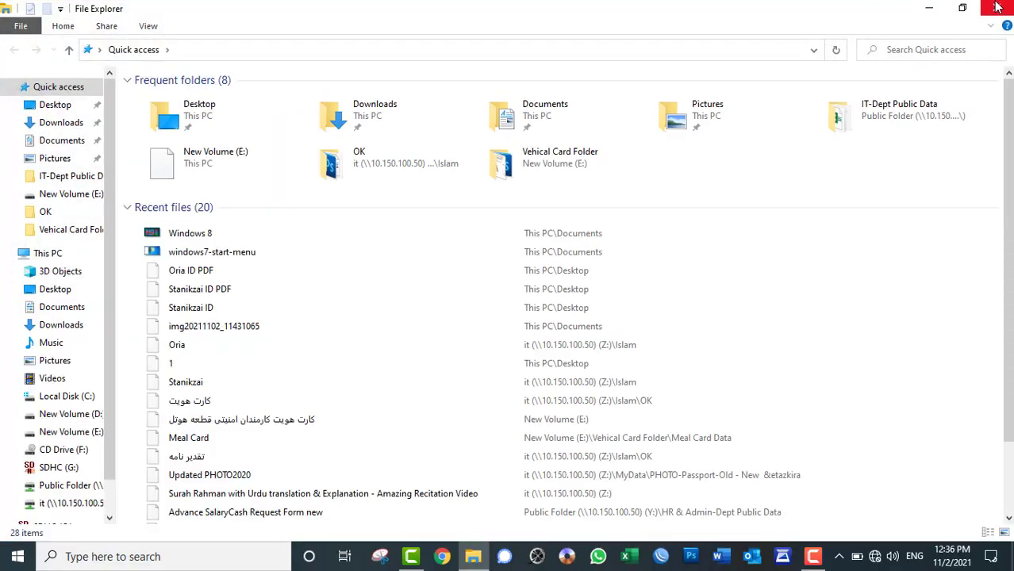
left_click(996, 7)
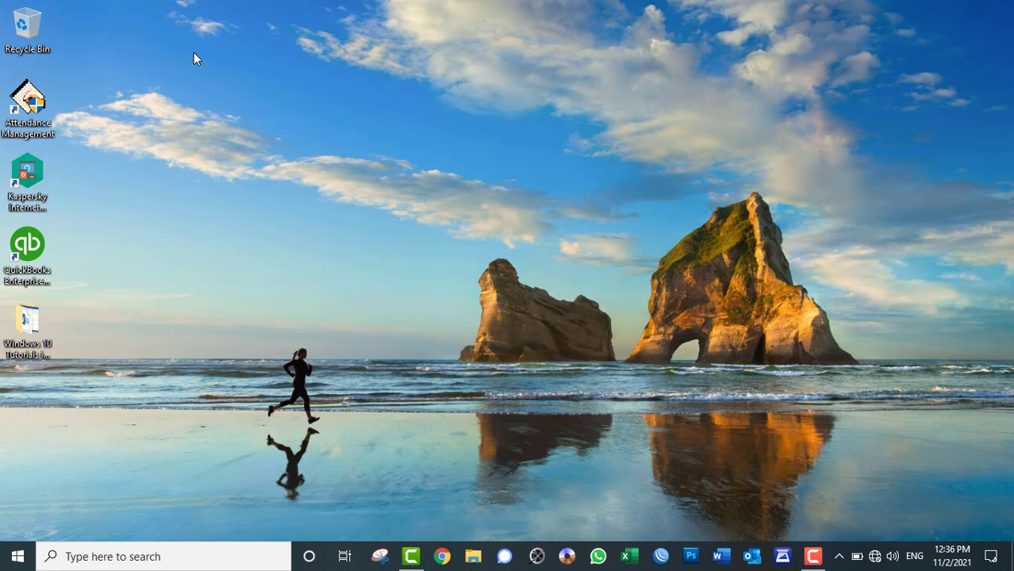
right_click(510, 32)
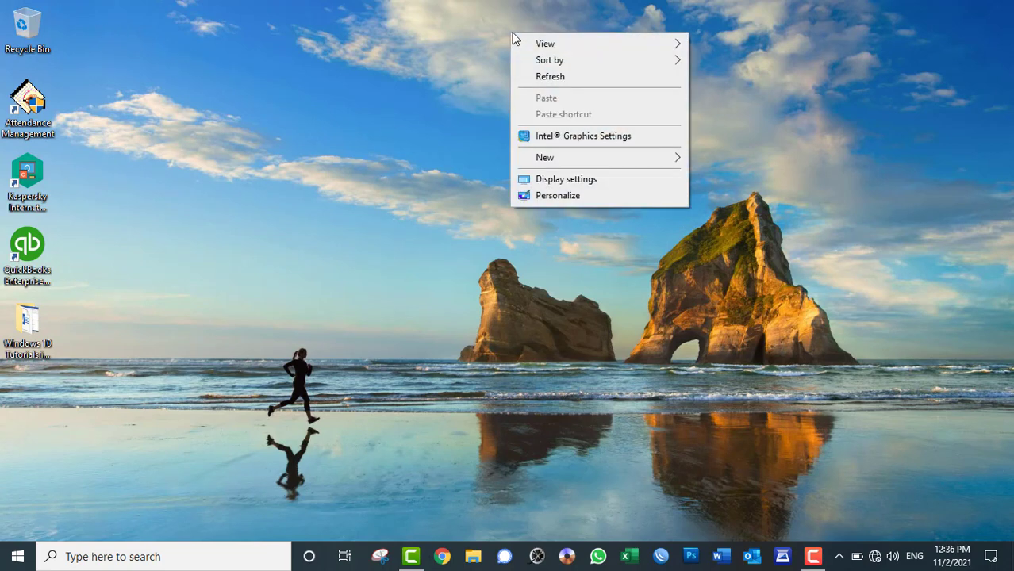
left_click(585, 188)
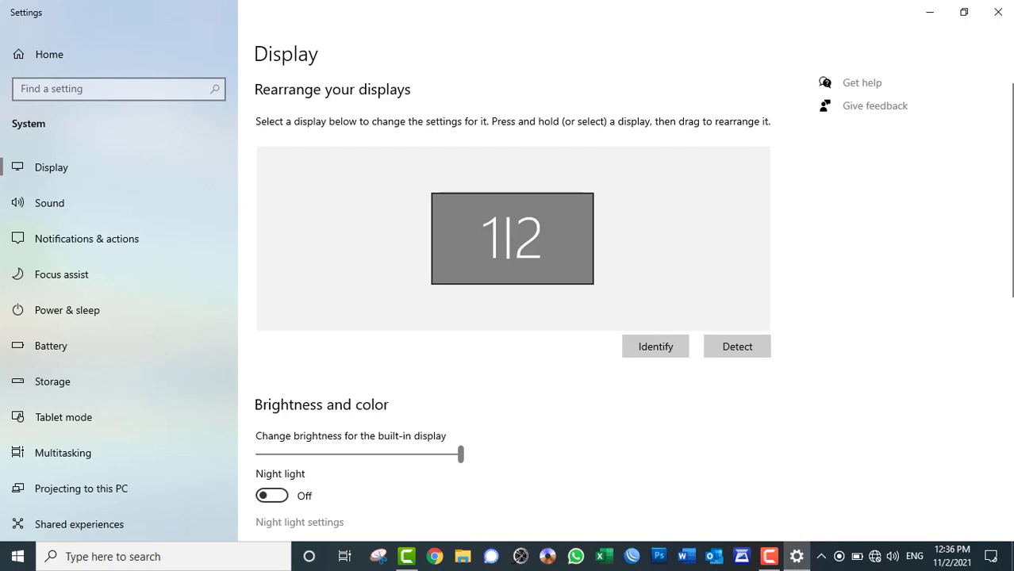
left_click(998, 11)
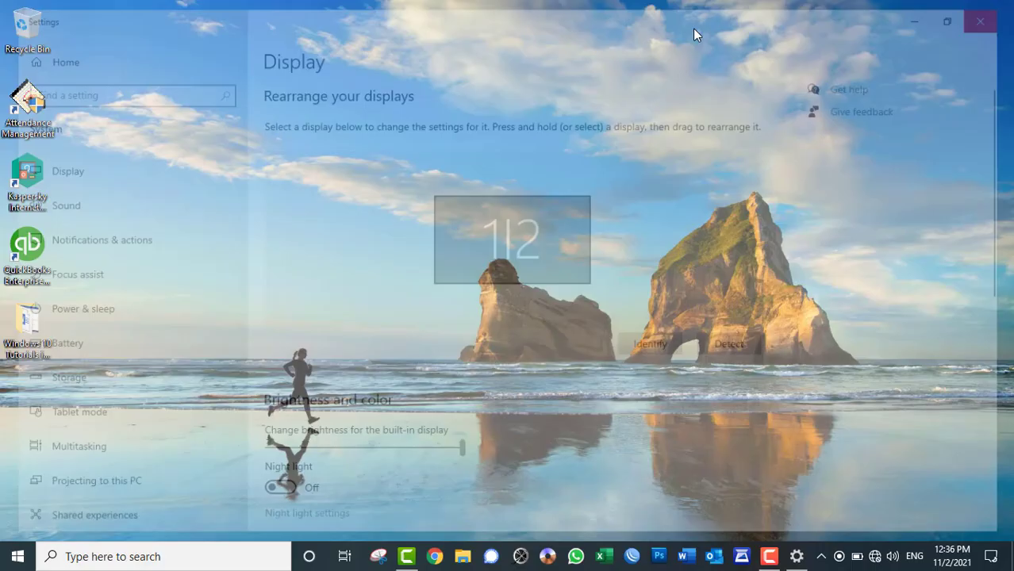
Step: Open the Desktop Icon Settings from the Themes page of the desktop's personalization settings
right_click(692, 29)
left_click(736, 194)
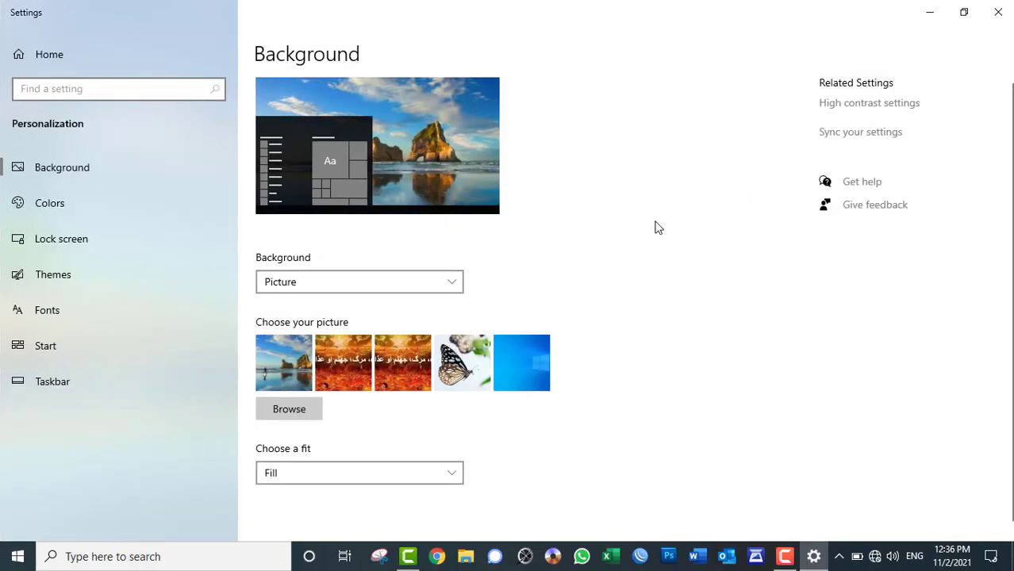
left_click(67, 280)
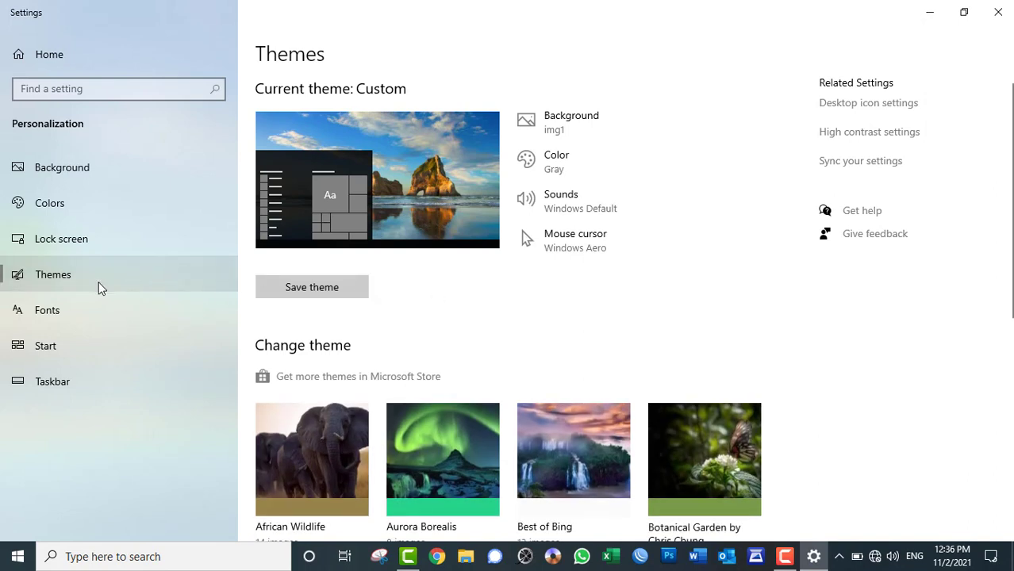
left_click(885, 107)
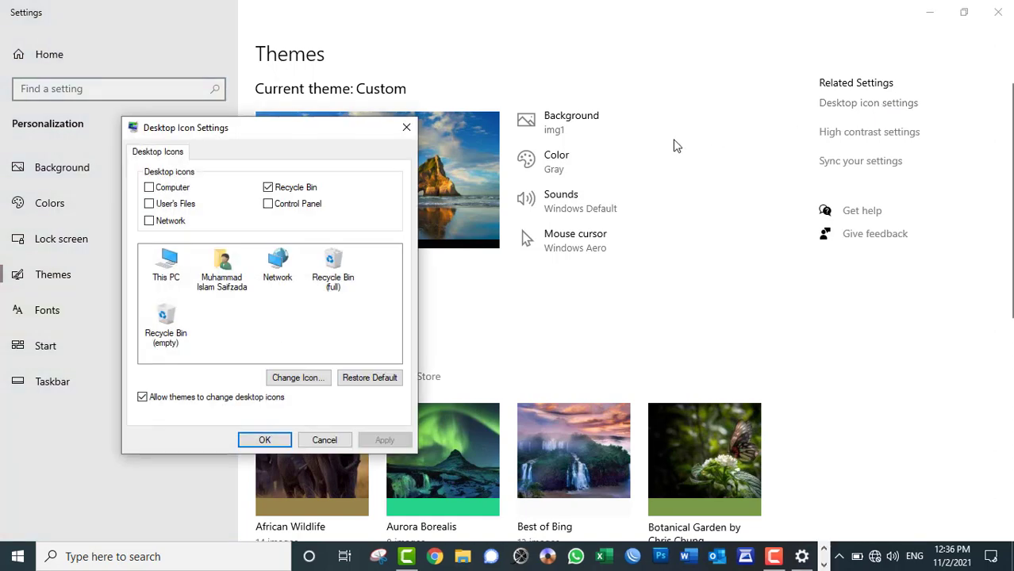
Step: Enable the Computer, Network and Control Panel desktop icons, disable Recycle Bin, apply the changes, and return to the desktop
left_click_drag(273, 133, 468, 46)
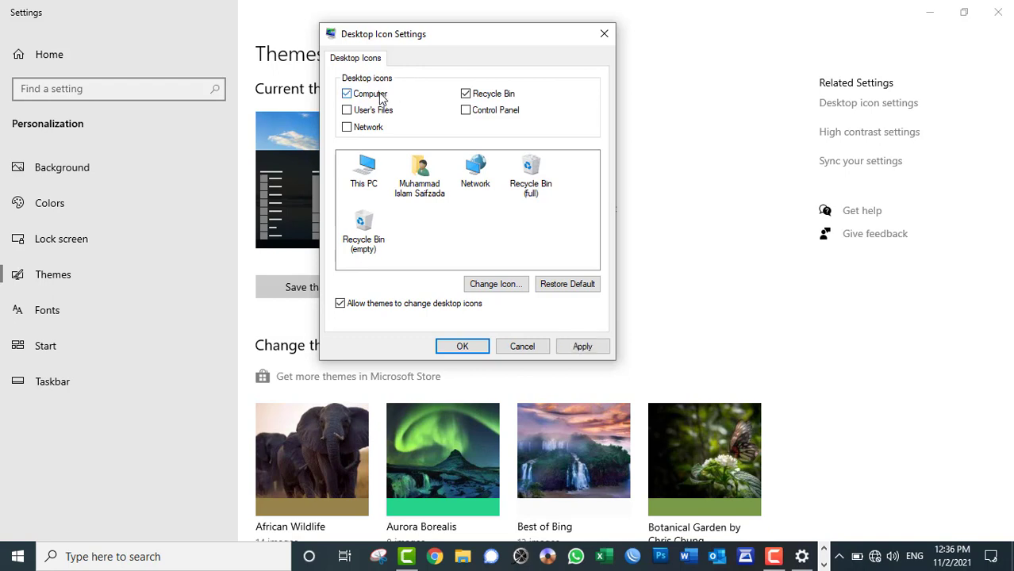
left_click(347, 128)
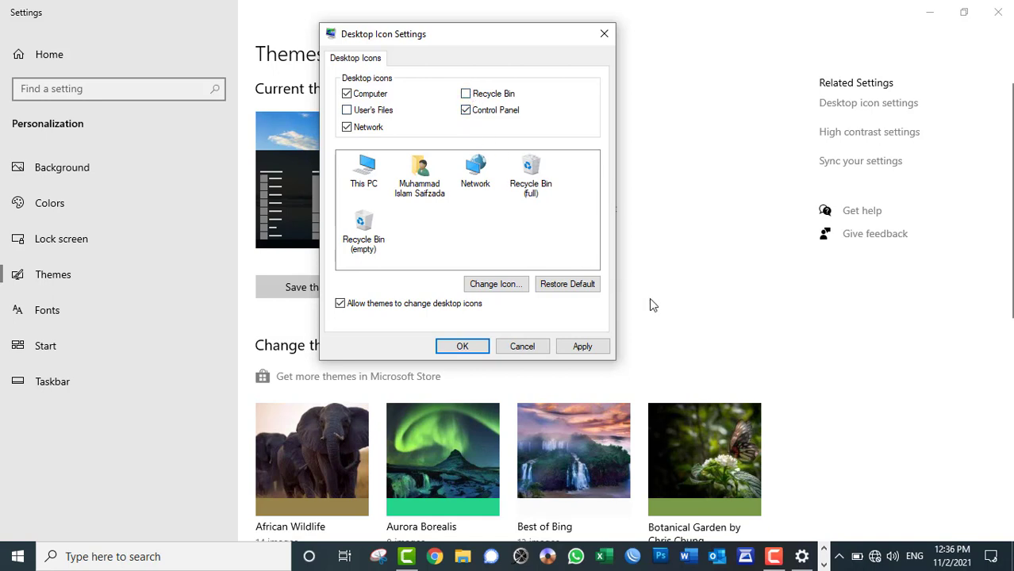
left_click(596, 351)
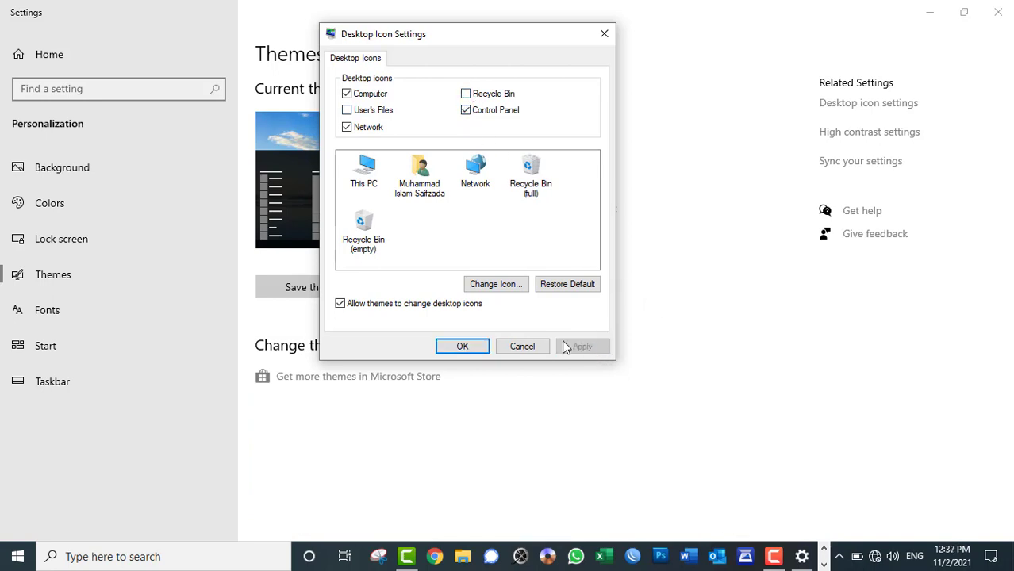
left_click(465, 351)
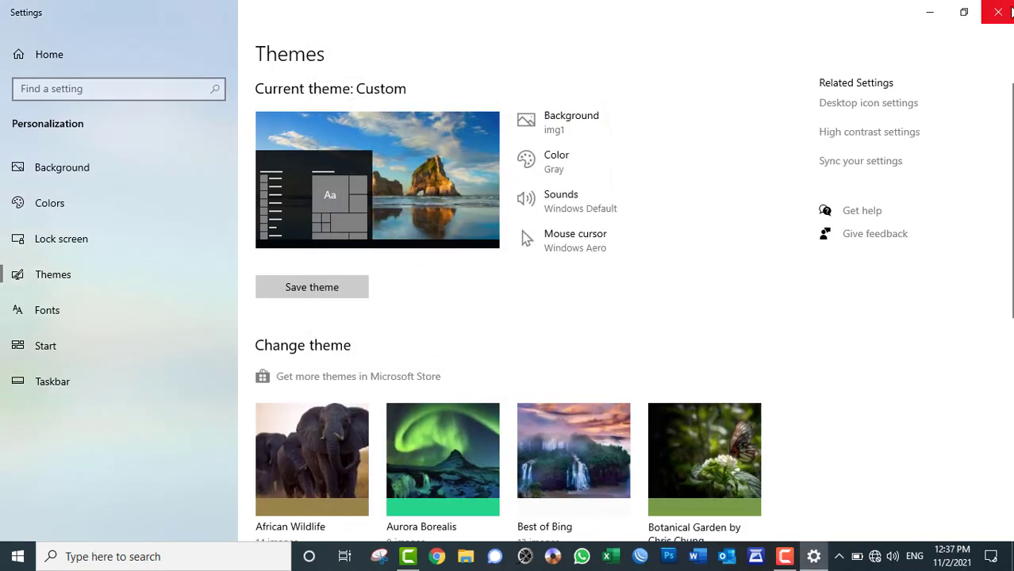
key("super+d")
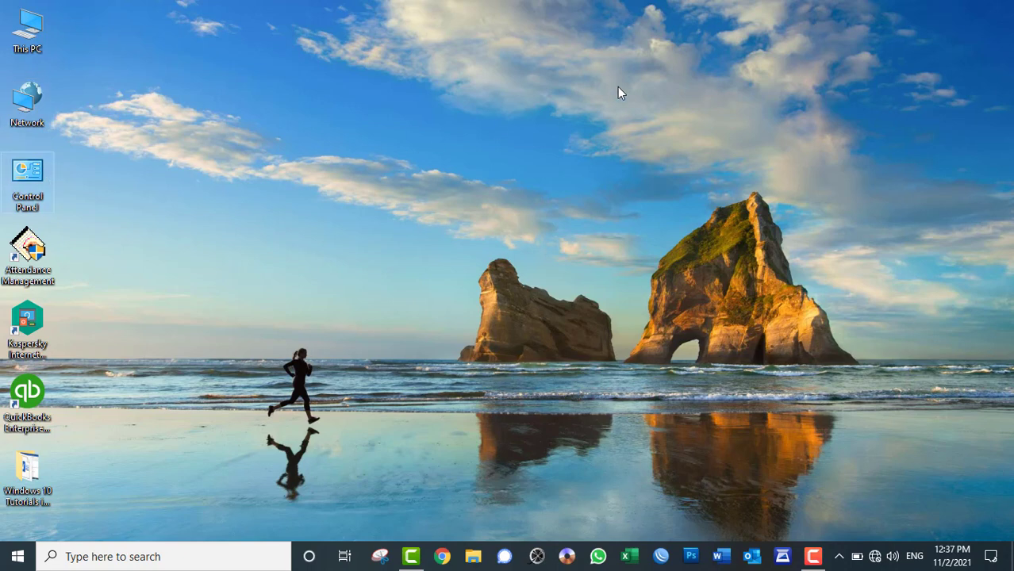
Step: Enable the Recycle Bin desktop icon in the Desktop Icon Settings, apply the change, and return to the desktop
right_click(675, 22)
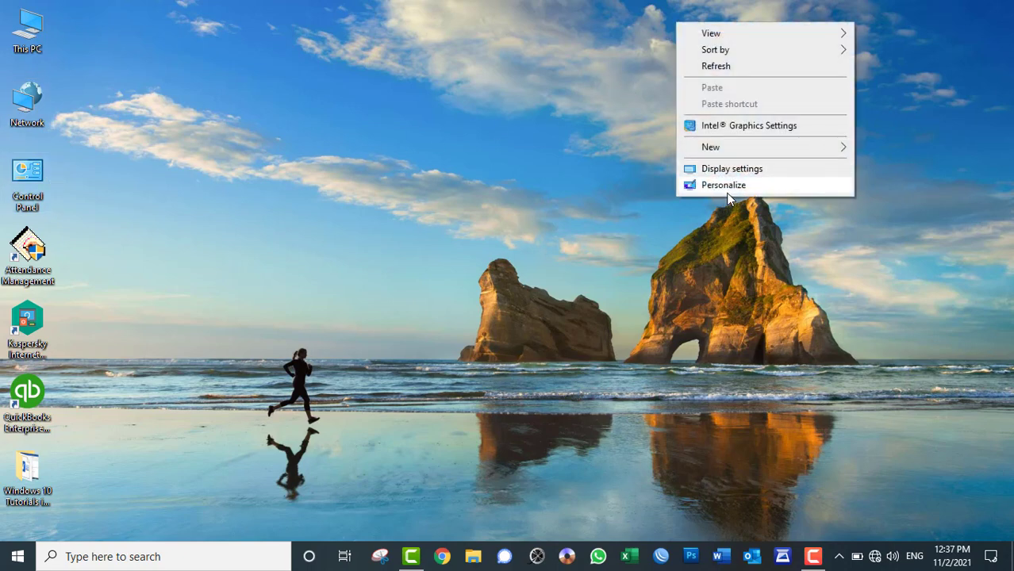
left_click(686, 184)
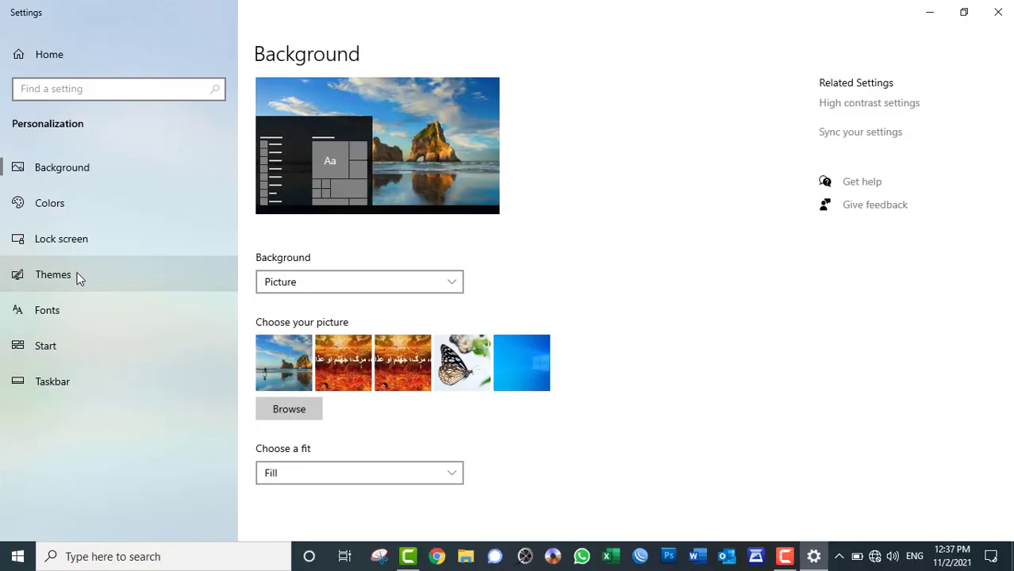
left_click(79, 272)
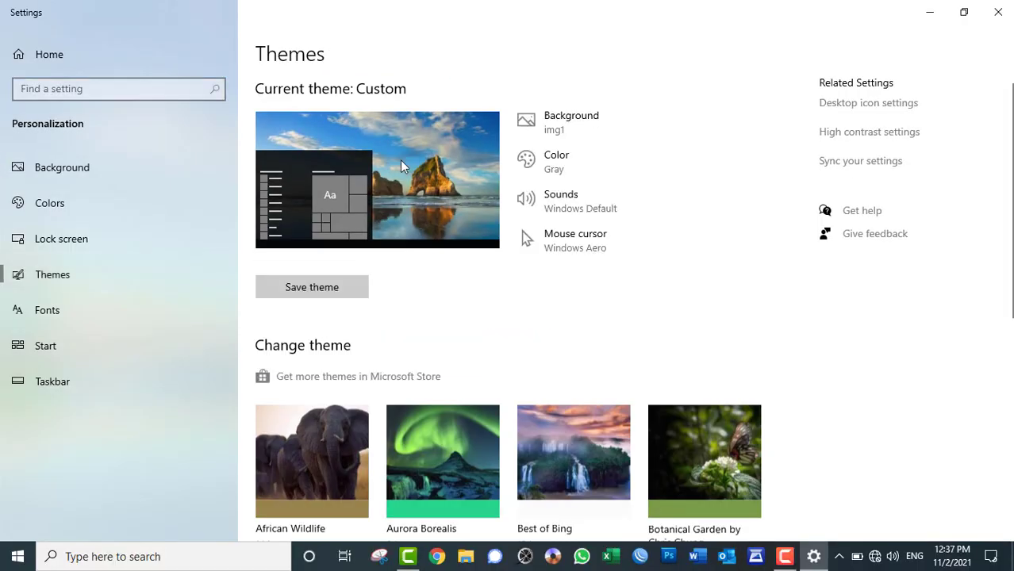
left_click(859, 108)
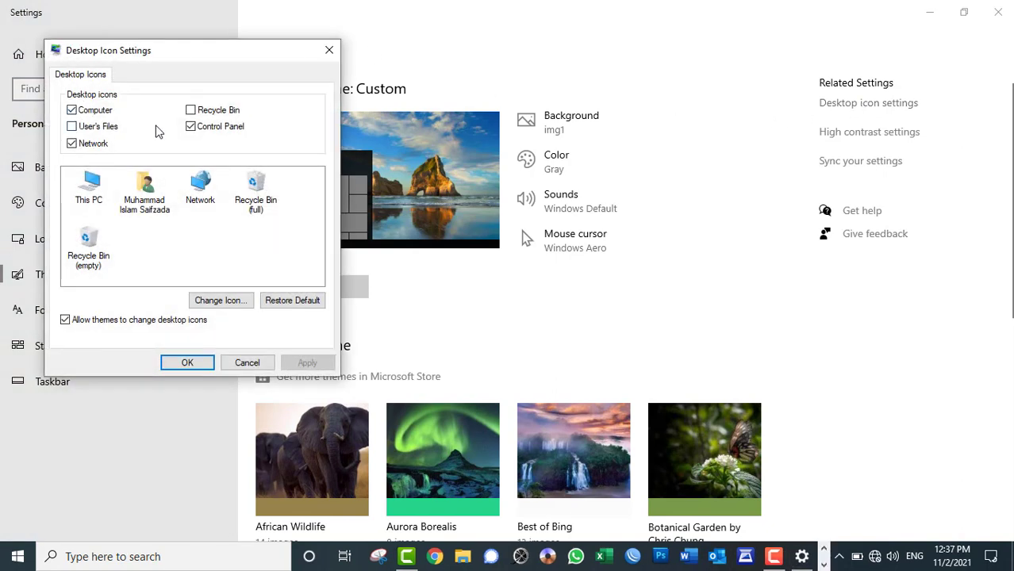
left_click(190, 110)
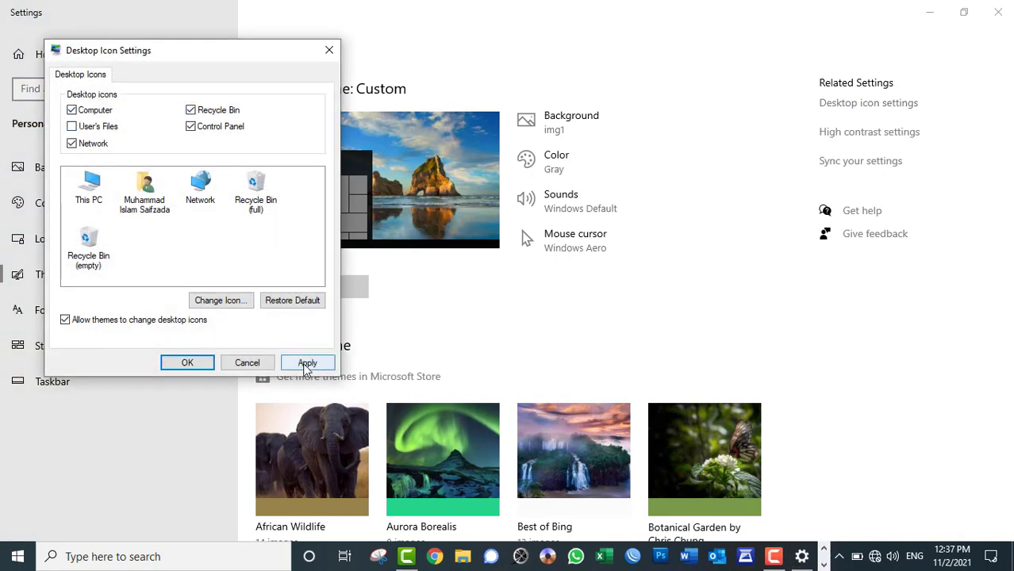
left_click(306, 363)
left_click(186, 363)
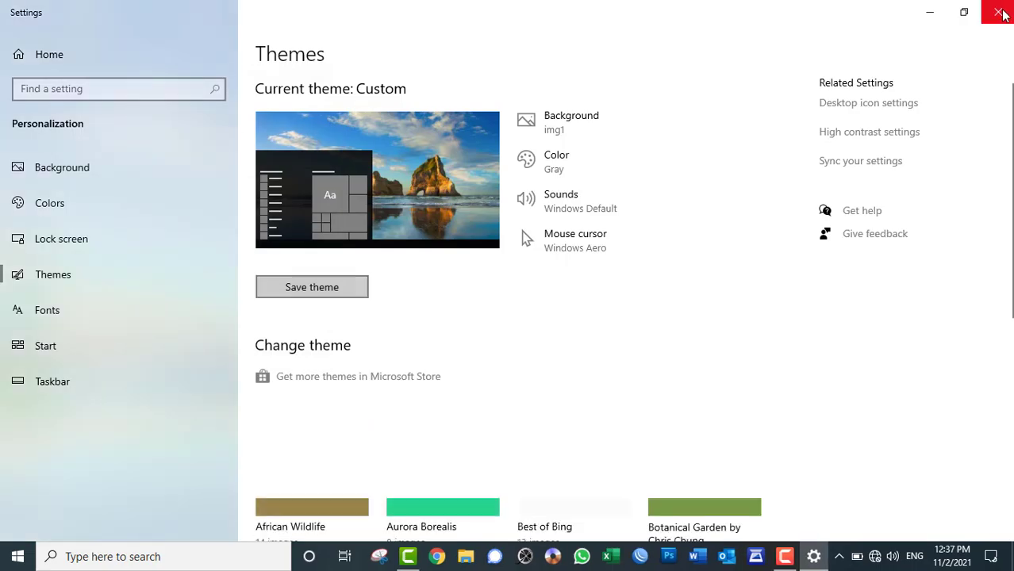
left_click(1001, 12)
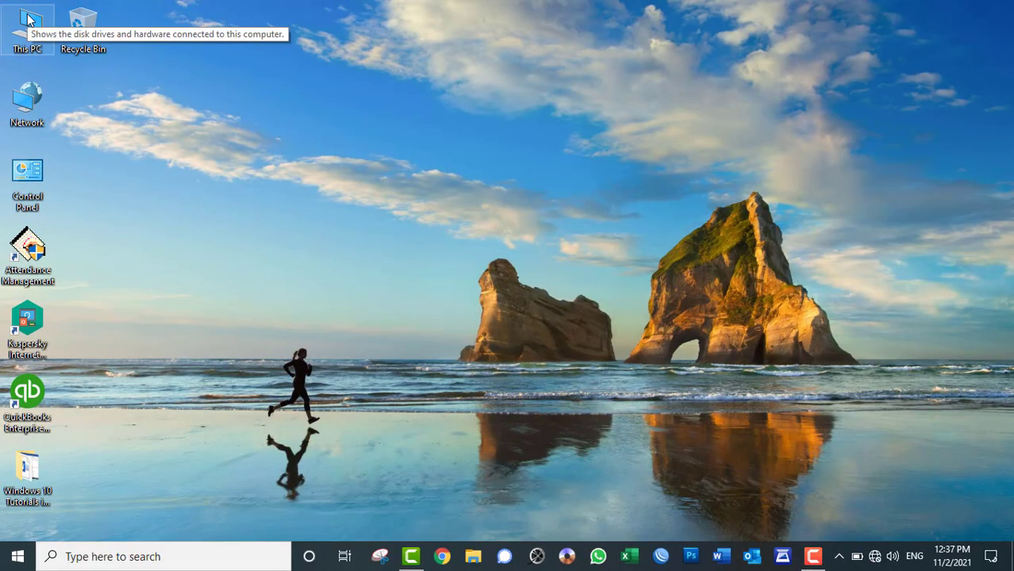
Step: Change the This PC desktop icon to the red X in the Desktop Icon Settings, apply it, and refresh the desktop
right_click(547, 55)
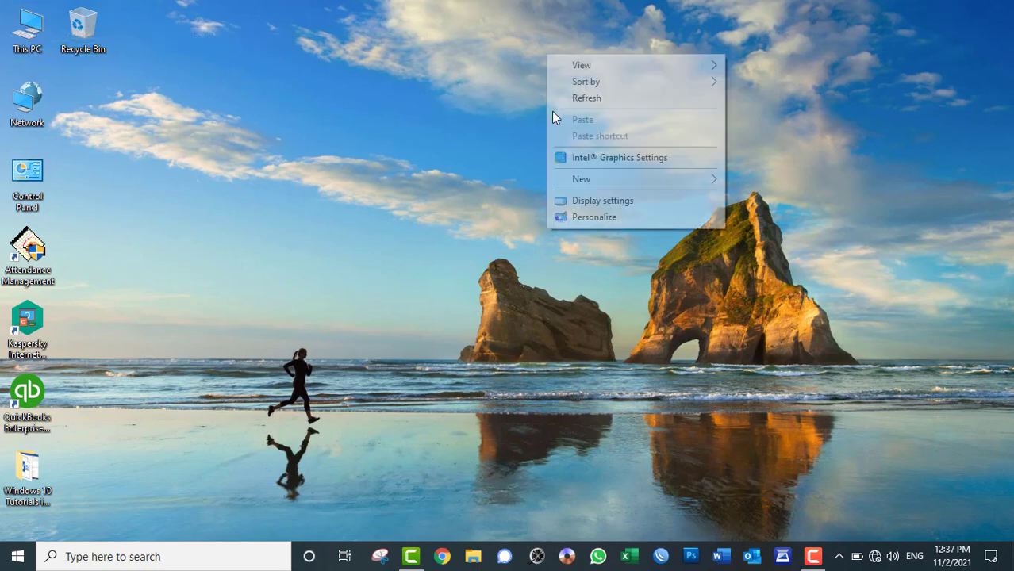
left_click(592, 222)
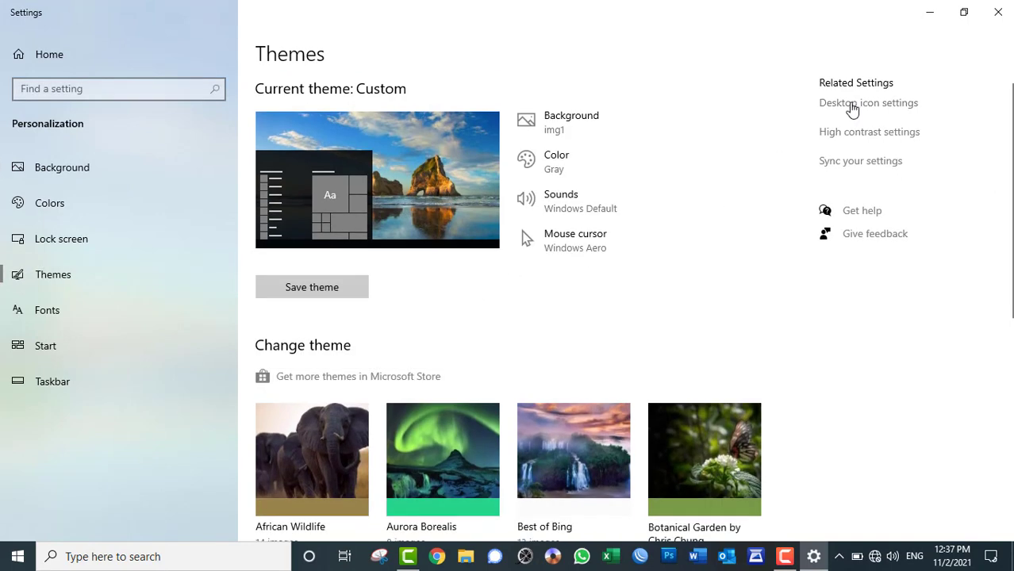
left_click(852, 110)
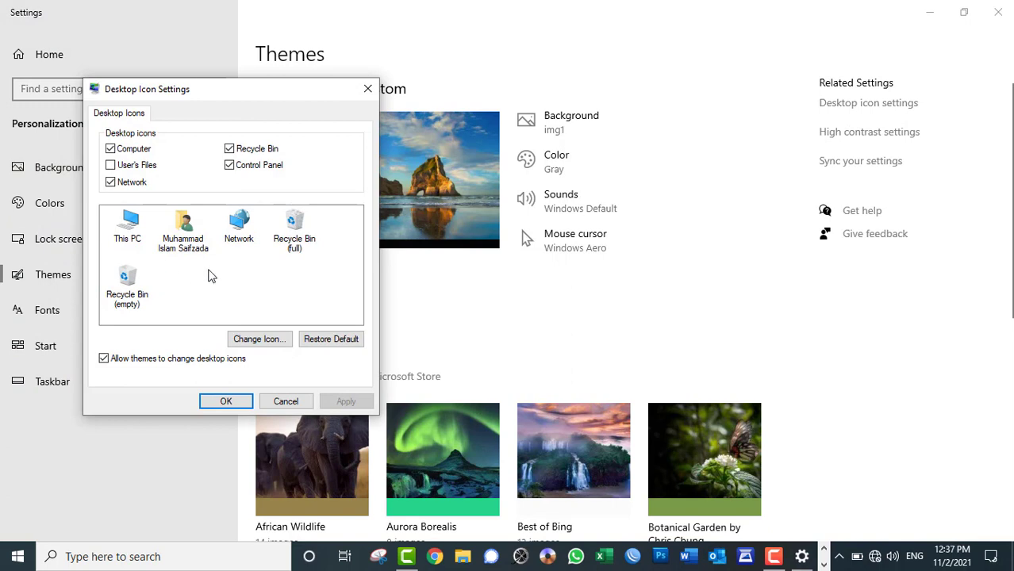
left_click(131, 227)
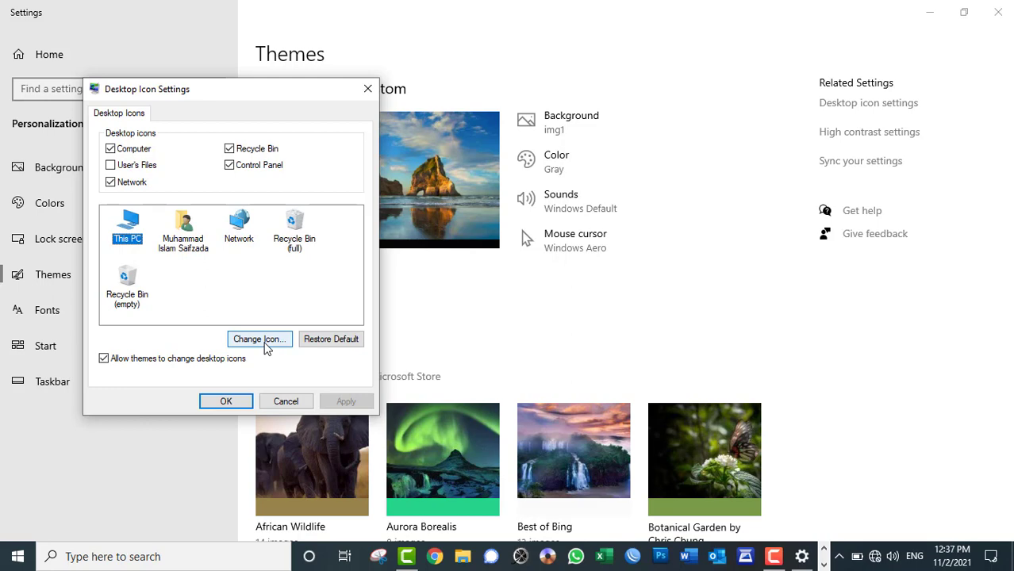
left_click(266, 344)
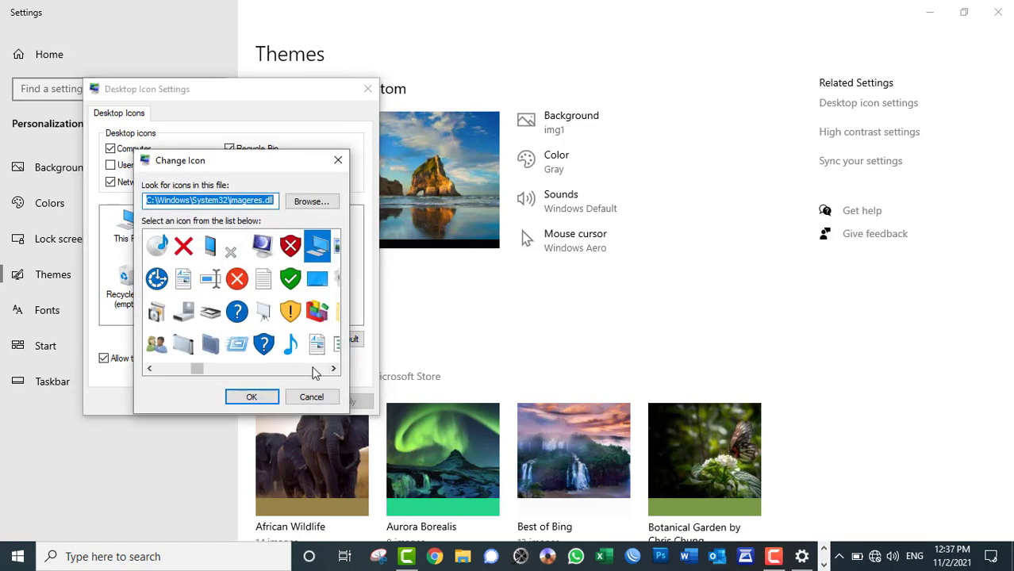
left_click(182, 247)
left_click(246, 398)
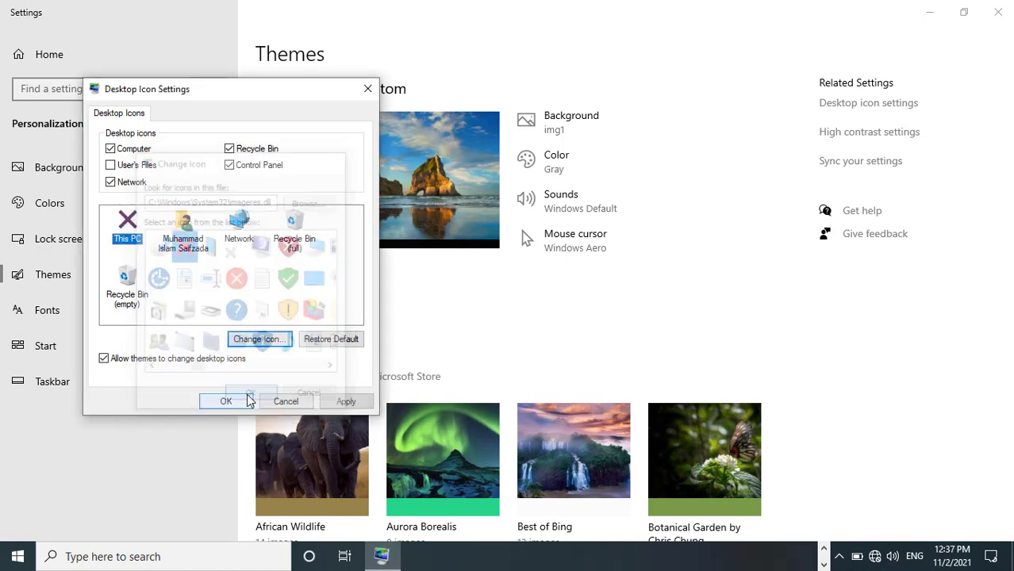
left_click(329, 402)
left_click(226, 402)
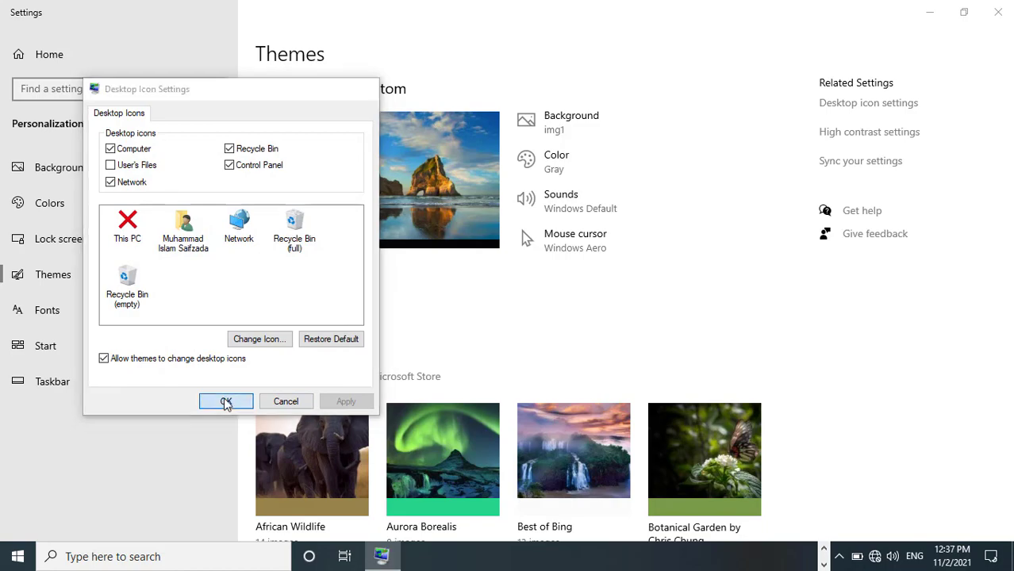
left_click(998, 15)
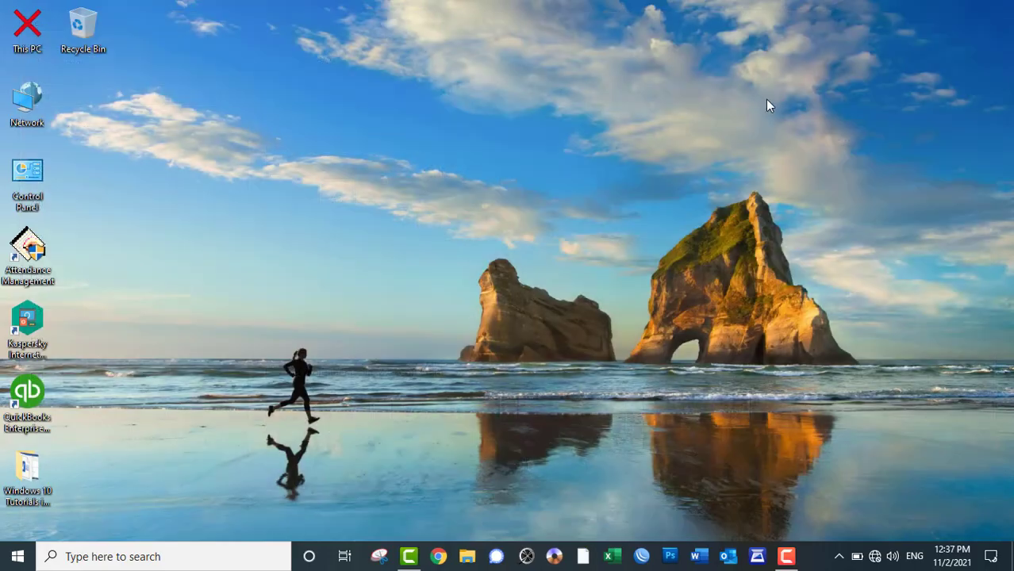
right_click(543, 102)
left_click(578, 142)
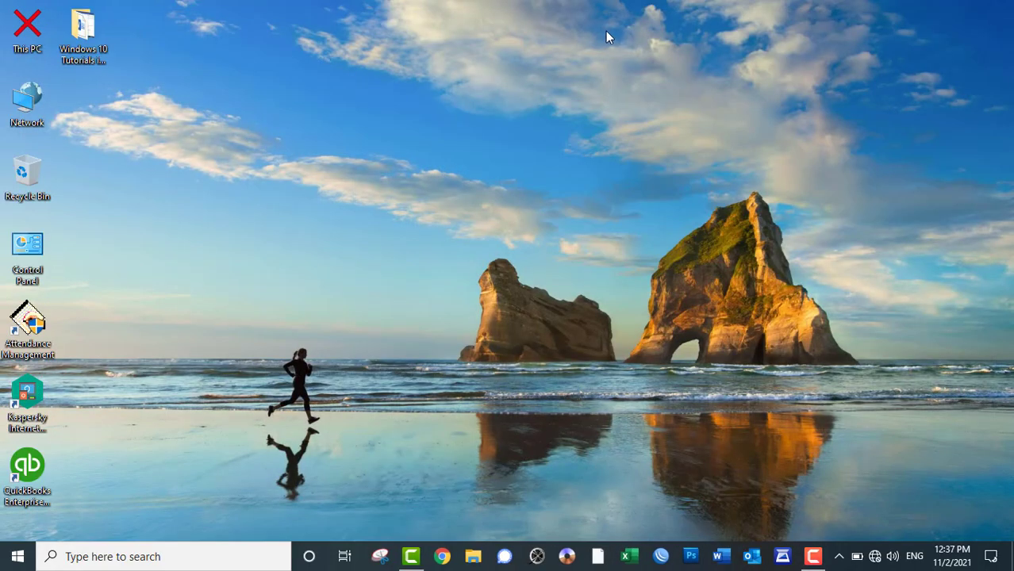
Step: Restore the default icon for This PC in the Desktop Icon Settings and apply the change
right_click(573, 29)
left_click(607, 191)
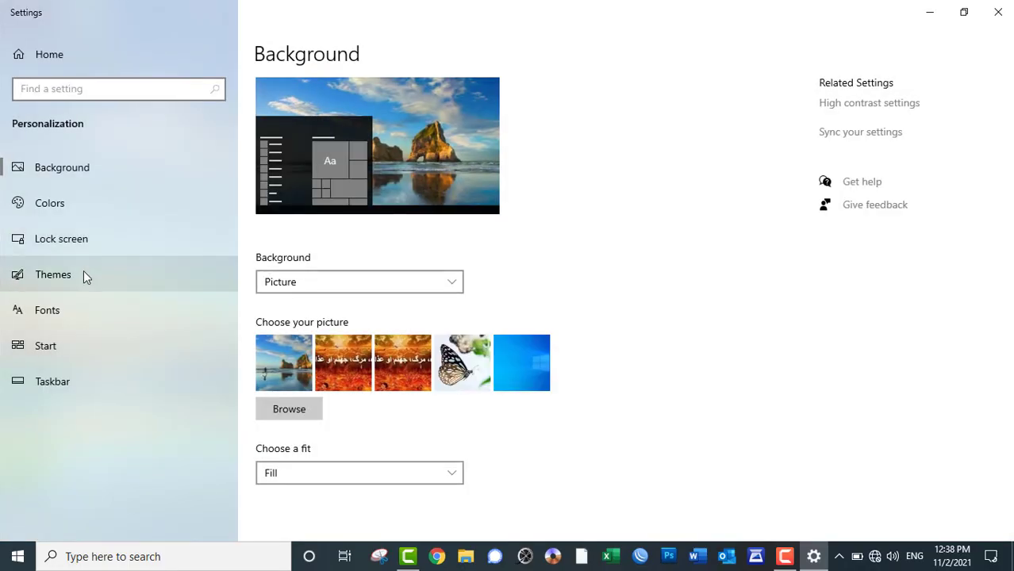
left_click(84, 274)
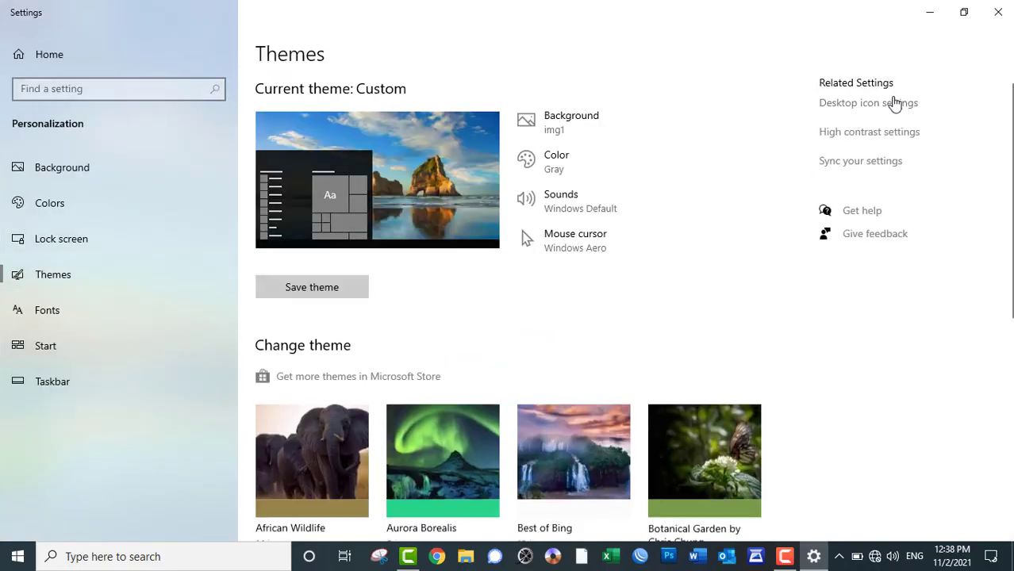
left_click(885, 103)
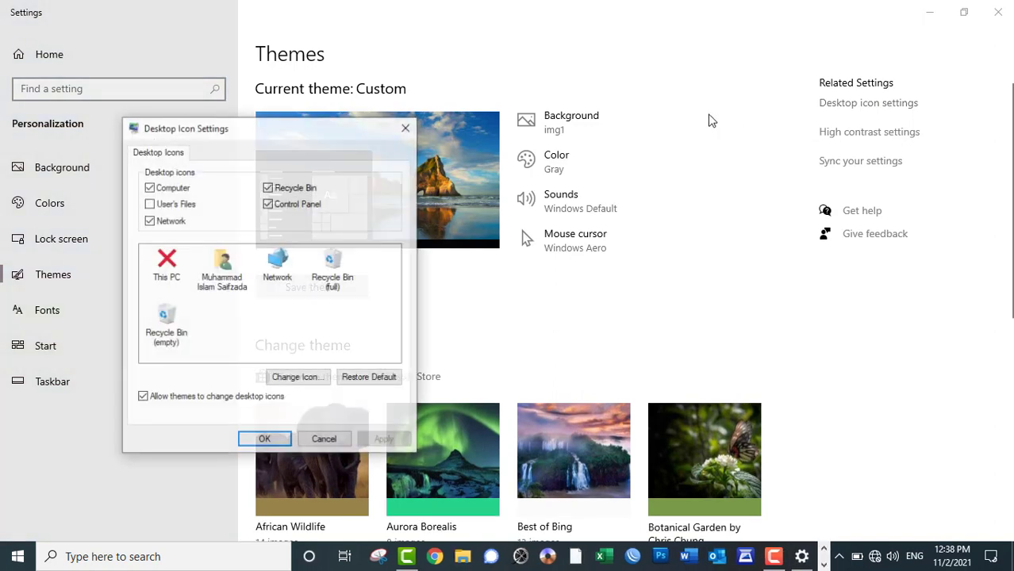
left_click(168, 268)
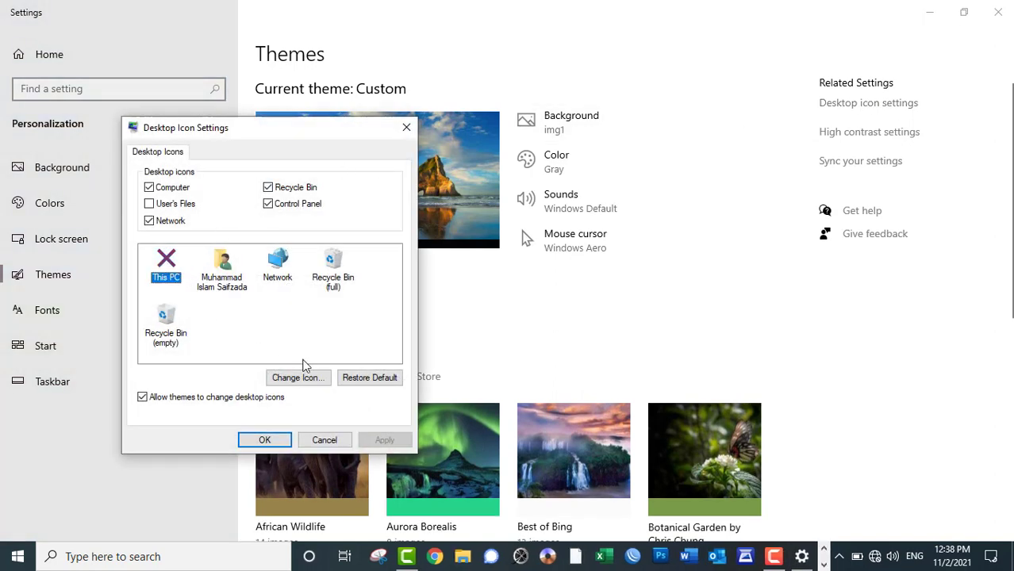
left_click(358, 379)
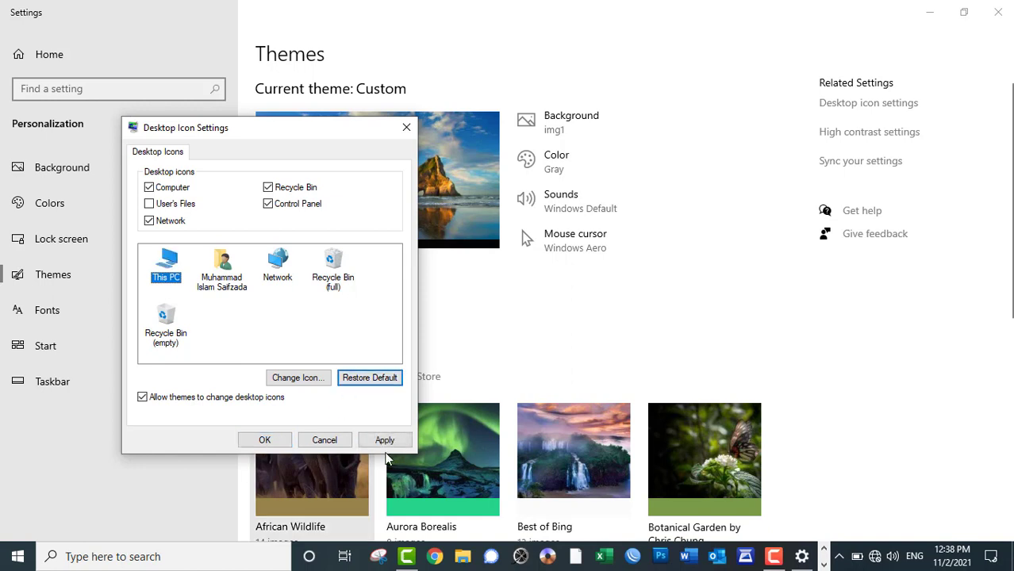
left_click(388, 441)
left_click(264, 440)
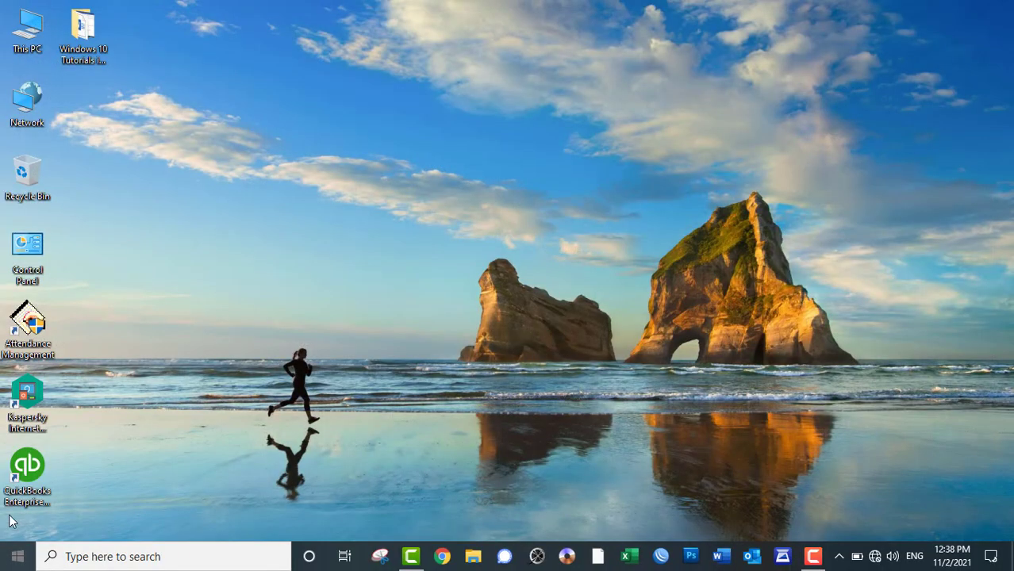
Step: View the Start menu and close it, highlight all the desktop icons, and clear the selection
left_click(18, 556)
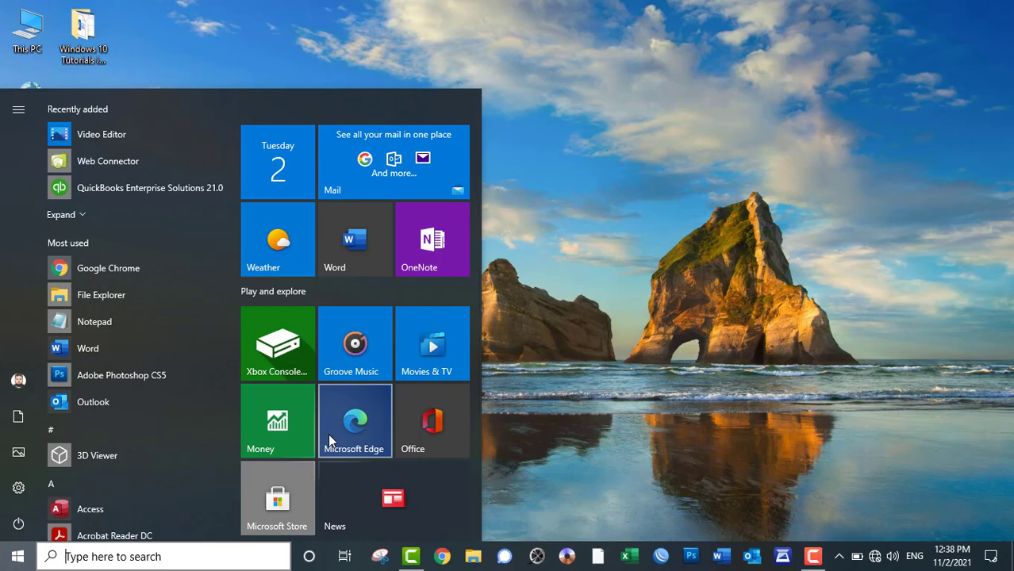
left_click(221, 4)
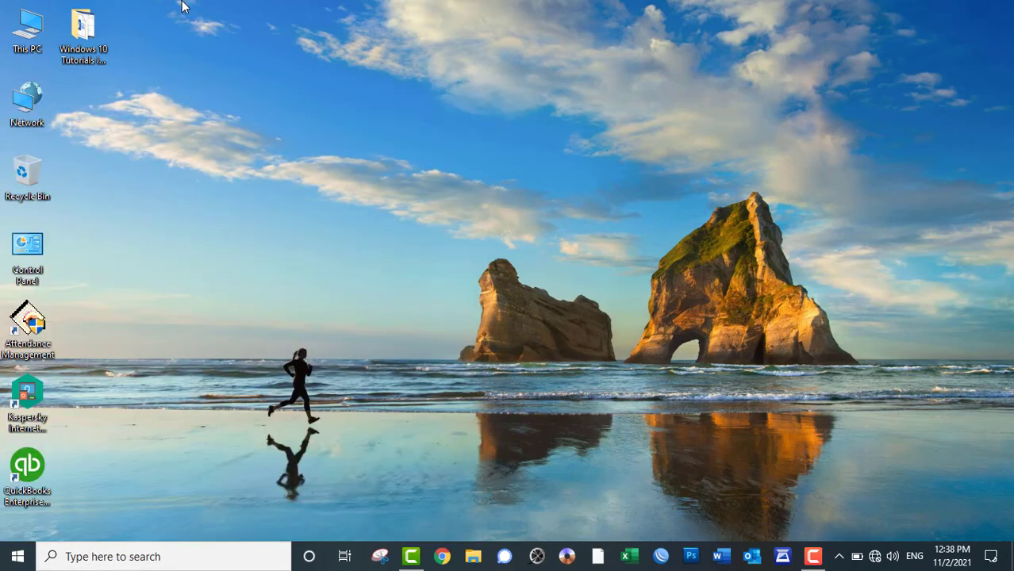
left_click_drag(180, 2, 2, 512)
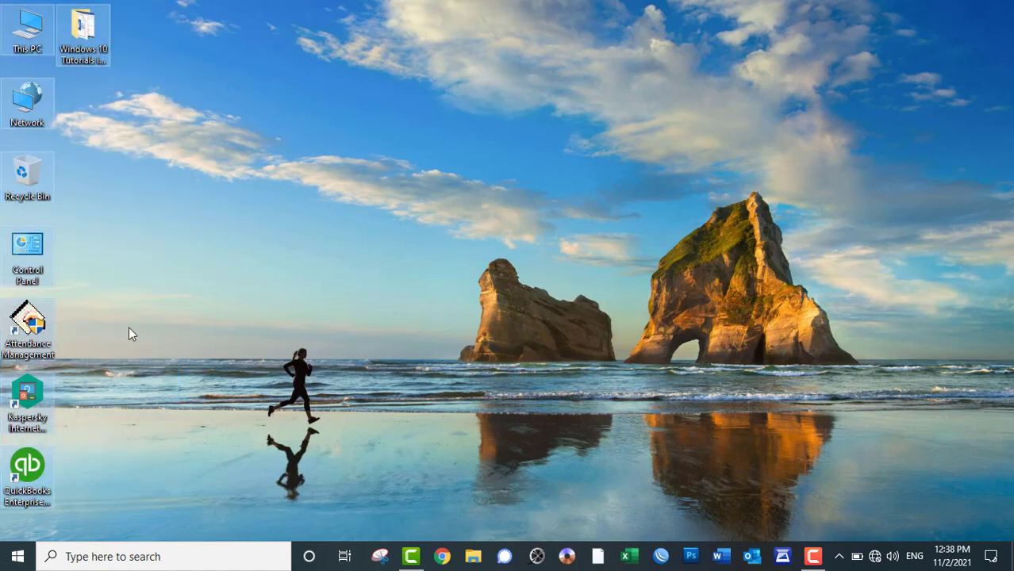
left_click(130, 324)
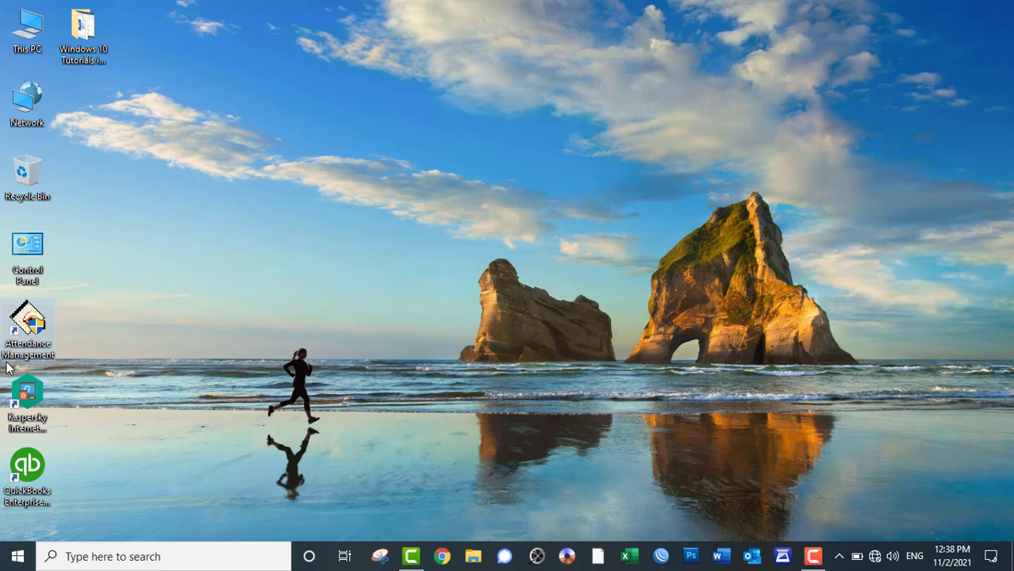
Step: Move the Attendance Management desktop shortcut to the Recycle Bin and empty the bin to delete it permanently
left_click_drag(22, 346, 30, 183)
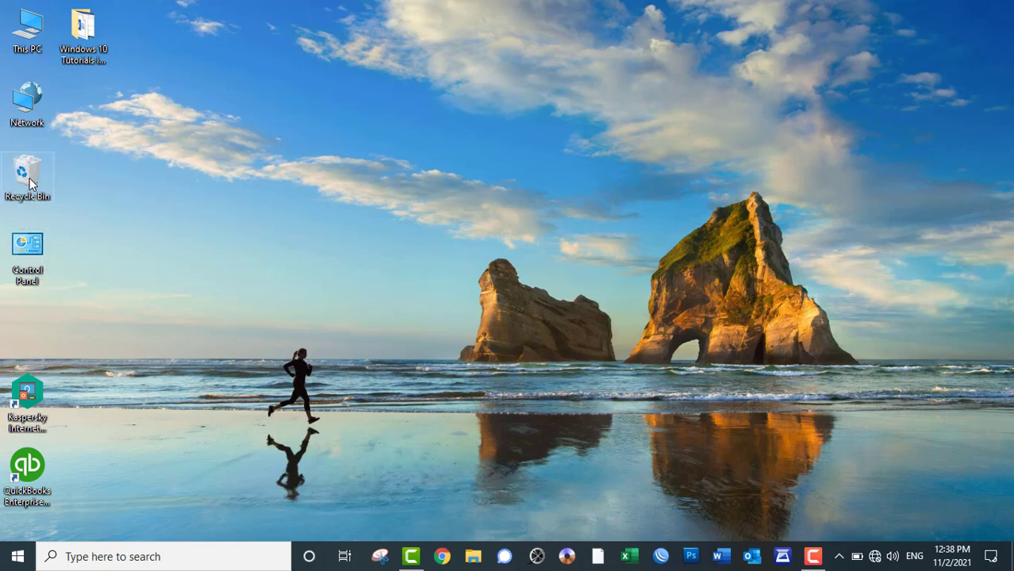
right_click(36, 179)
left_click(94, 203)
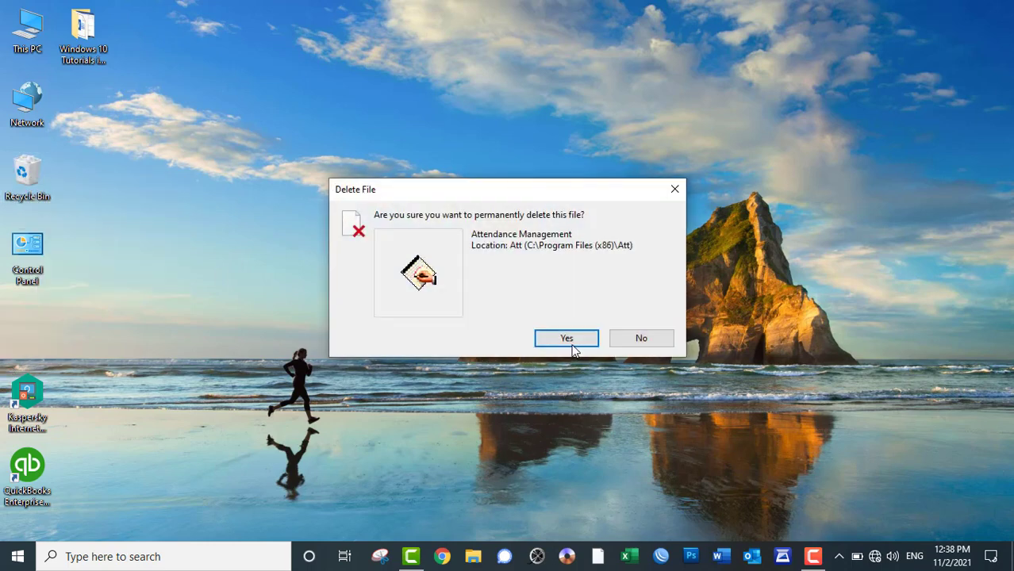
left_click(571, 344)
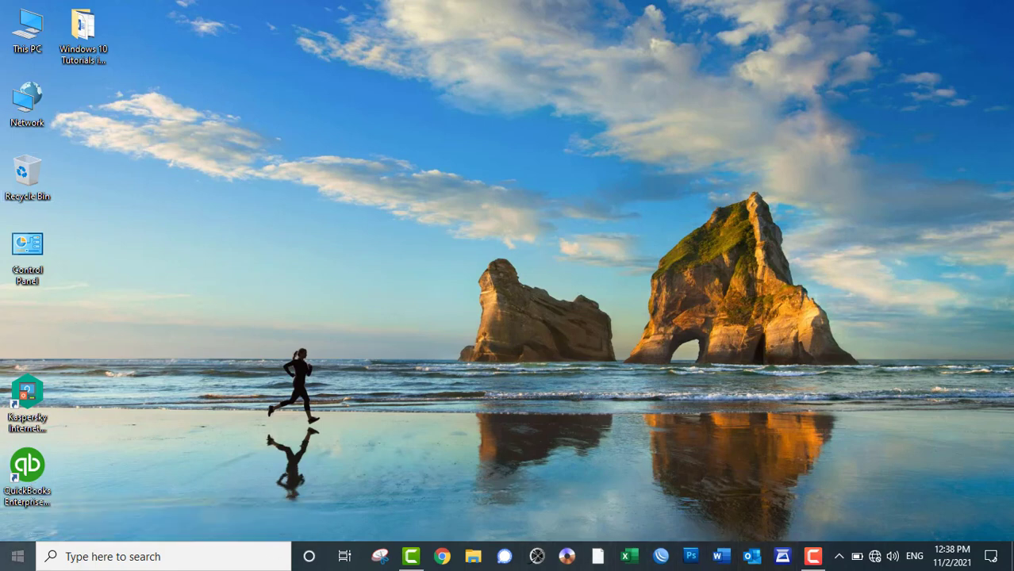
Step: Create a desktop shortcut for Attendance Management from its folder in the Start menu app list and refresh the desktop
key("super")
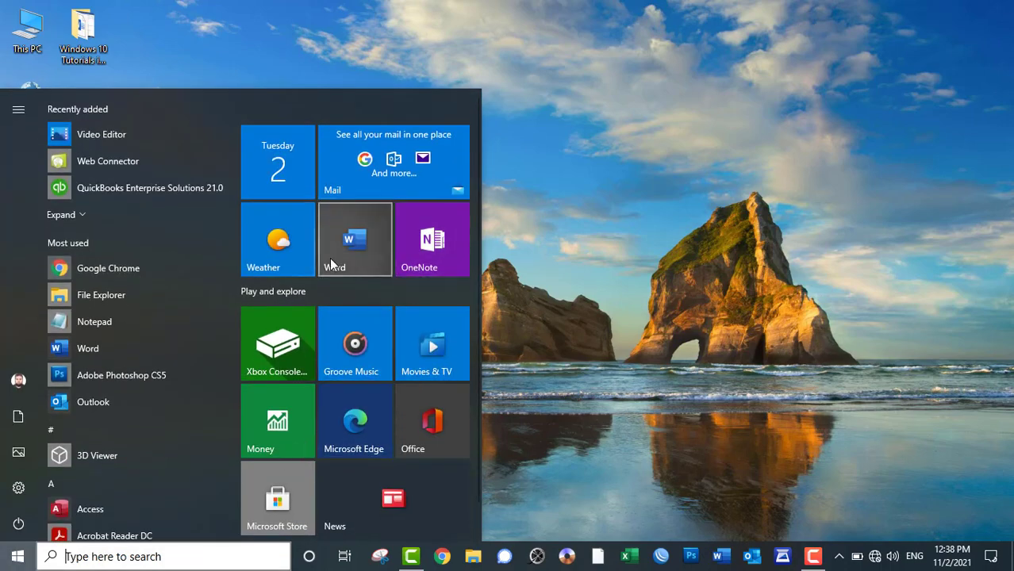
left_click(728, 314)
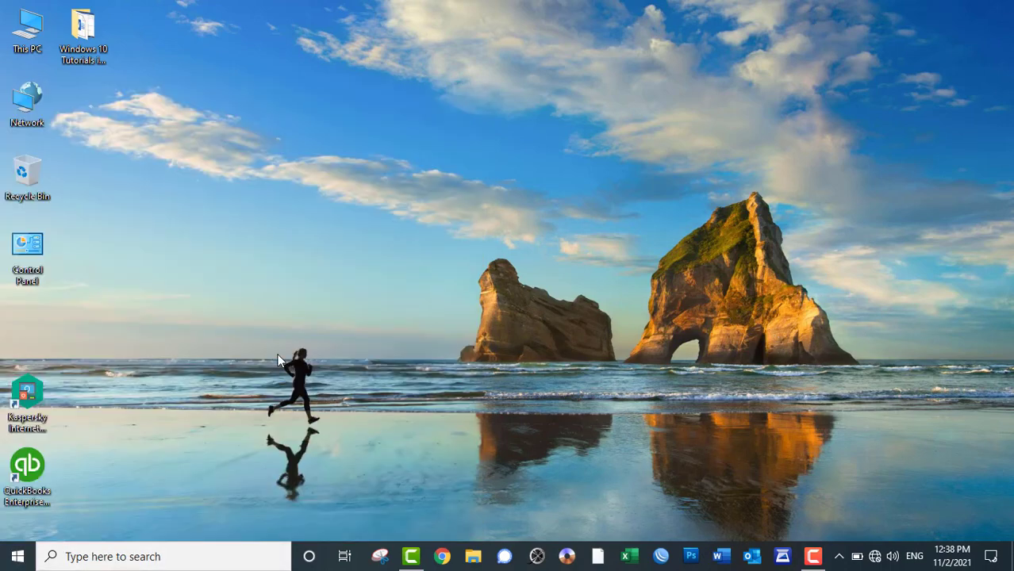
left_click(17, 556)
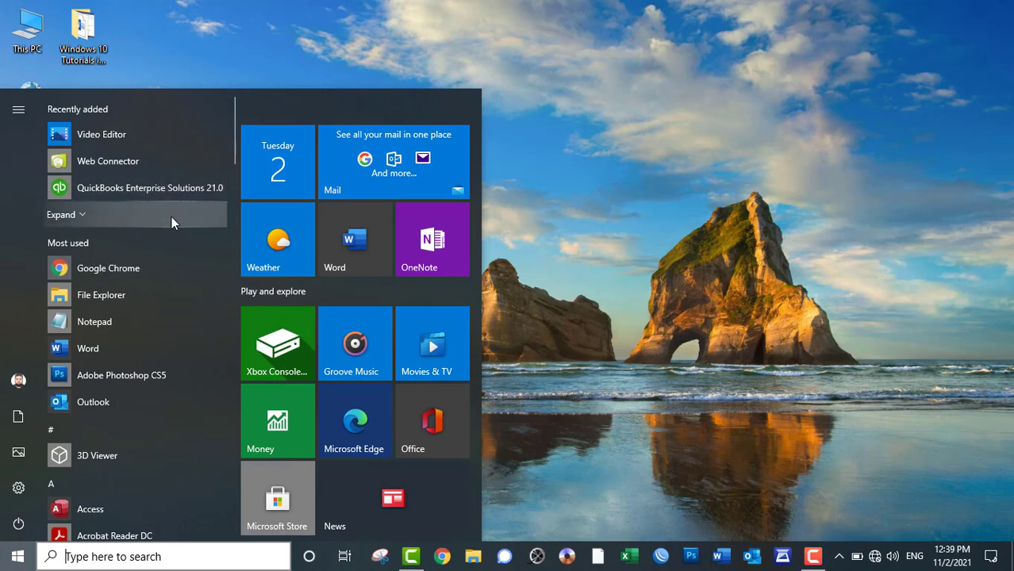
scroll(171, 216, "down", 4)
scroll(175, 219, "down", 2)
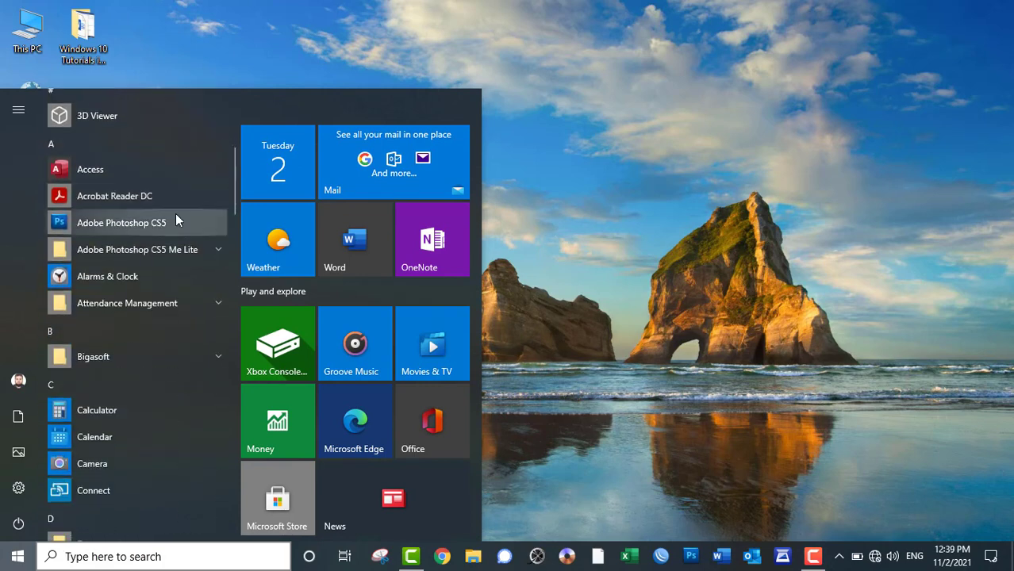
left_click(163, 305)
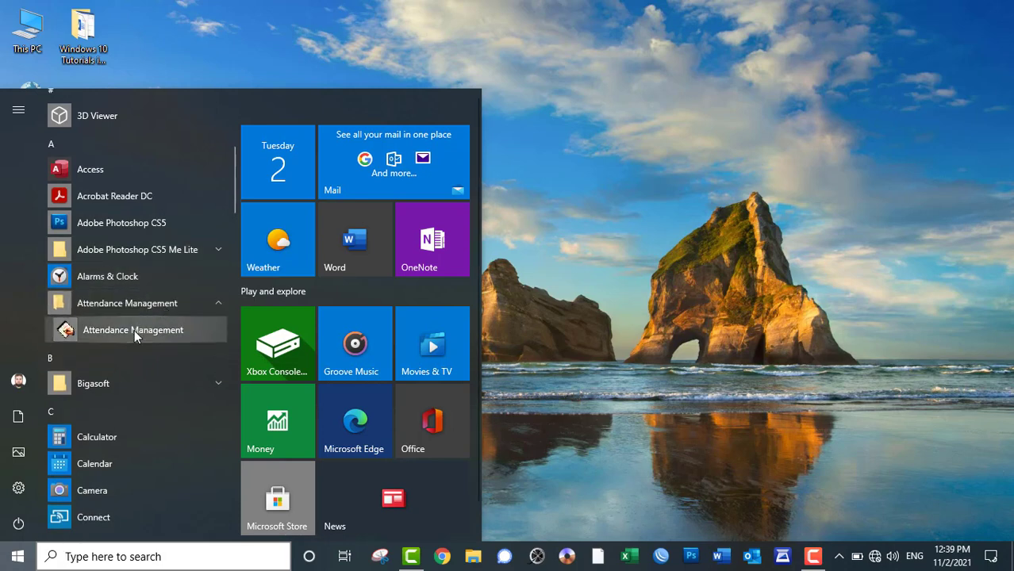
right_click(134, 330)
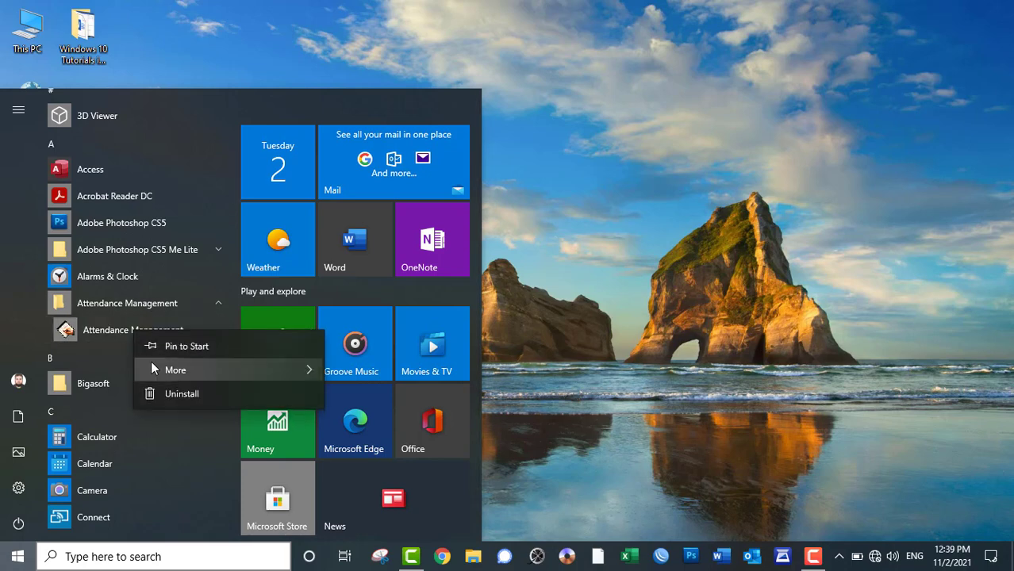
mouse_move(151, 361)
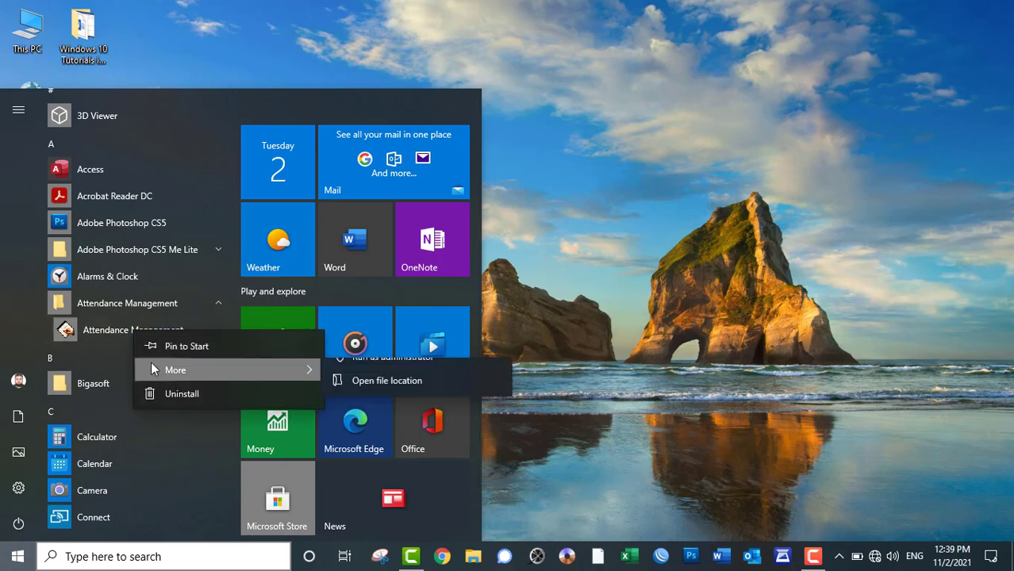
left_click(112, 333)
left_click_drag(122, 327, 636, 232)
right_click(622, 149)
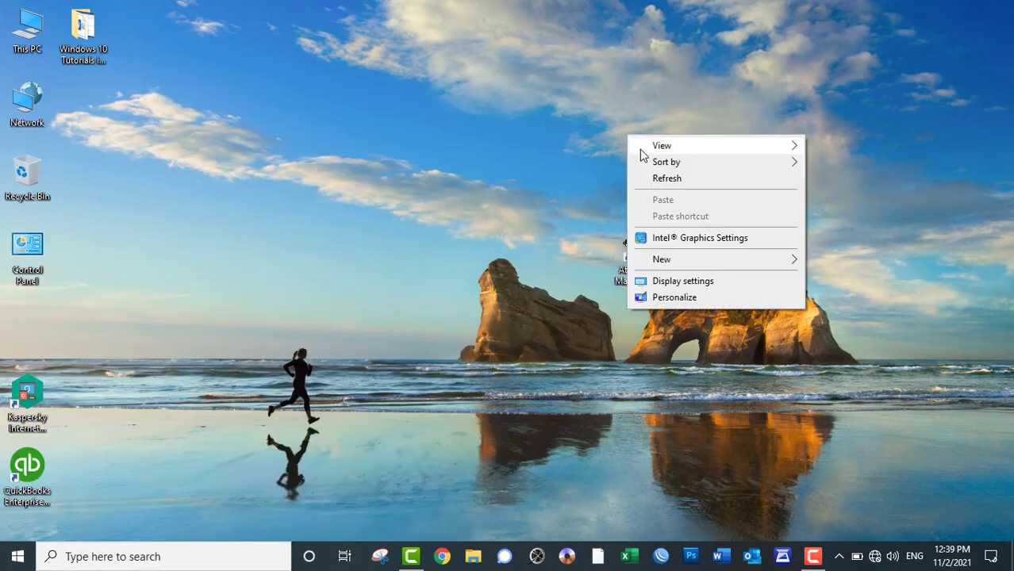
left_click(674, 178)
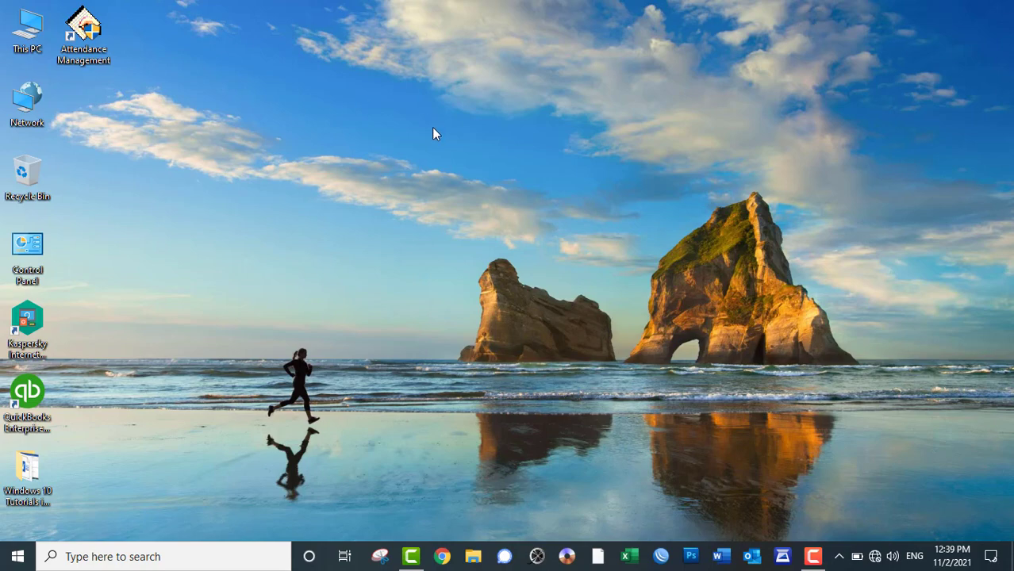
Step: Create a desktop shortcut for Word from the Start menu's most used apps, then launch Word with it and close Word
left_click(18, 556)
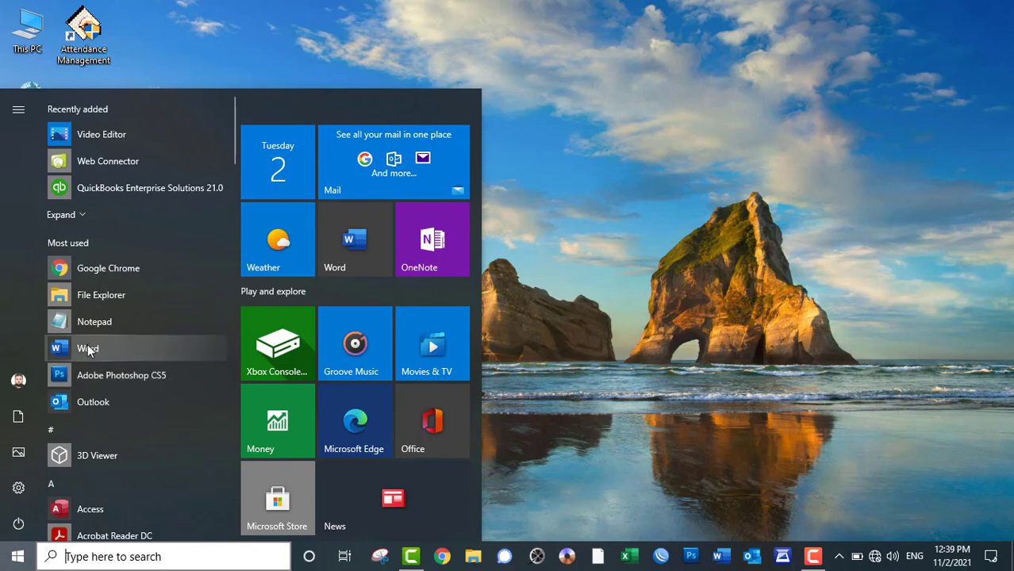
left_click_drag(87, 346, 593, 252)
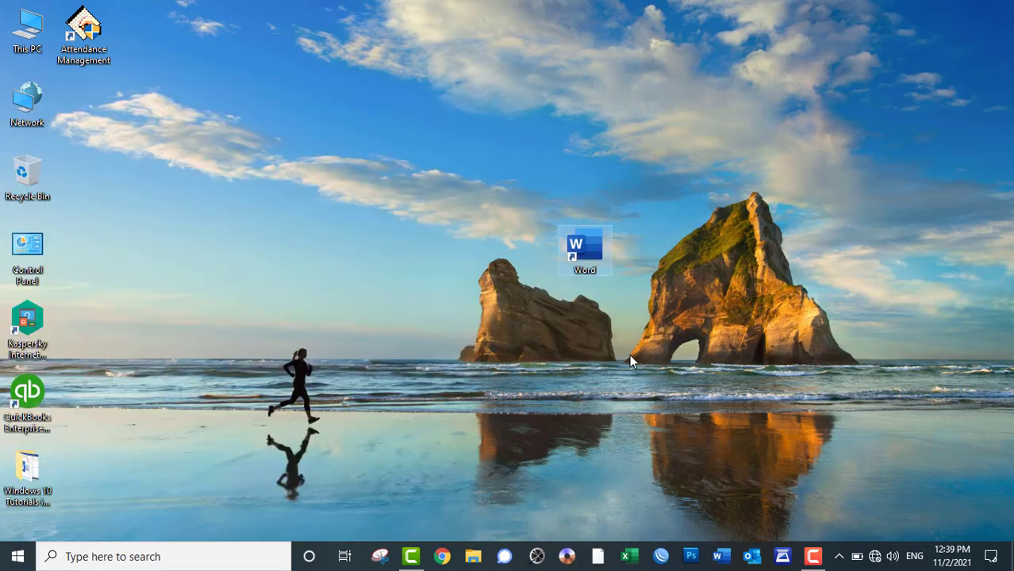
double_click(593, 249)
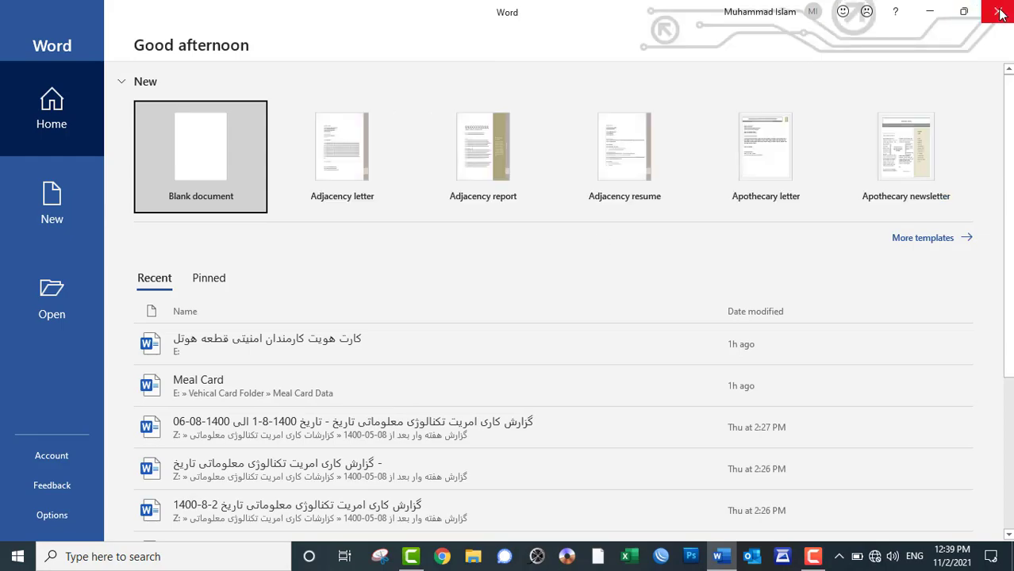
left_click(998, 11)
Step: Move the Word desktop shortcut to the Recycle Bin and empty the bin to delete it permanently
left_click_drag(554, 248, 25, 173)
right_click(29, 176)
left_click(61, 202)
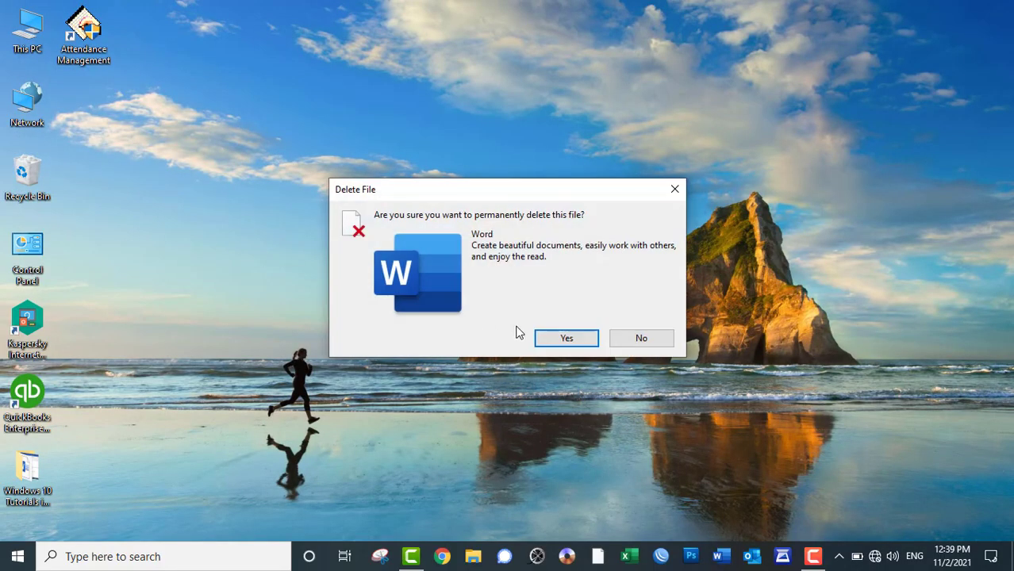
left_click(566, 339)
Step: Move the Attendance Management shortcut to the open area of the desktop, then delete it and refresh the desktop
left_click_drag(83, 32, 389, 80)
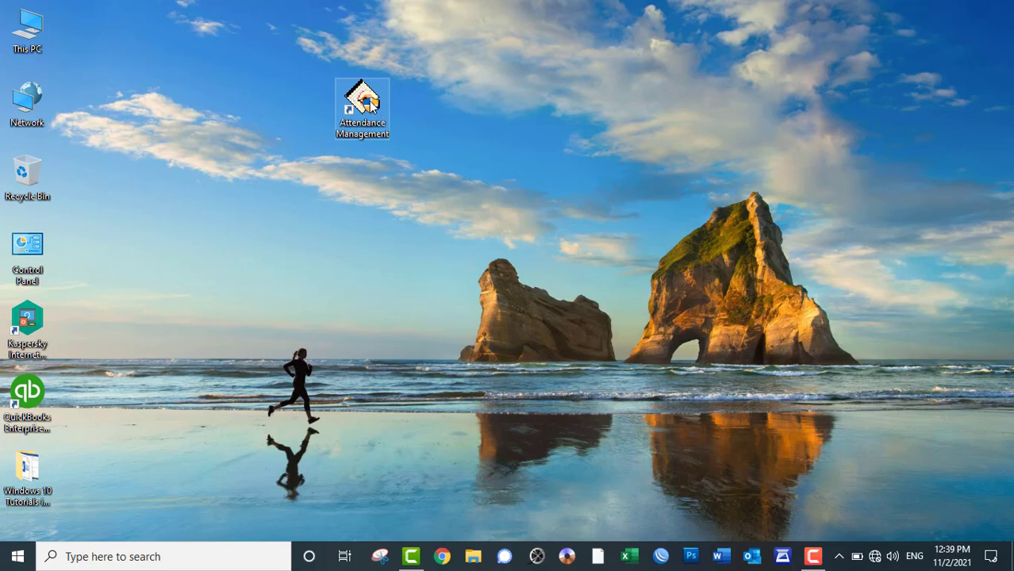
right_click(362, 95)
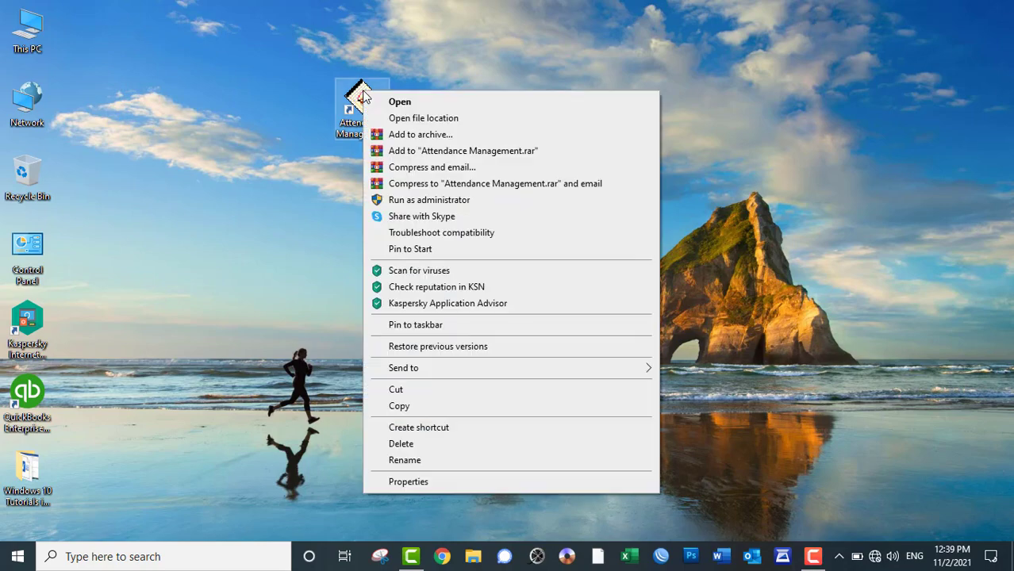
left_click(426, 447)
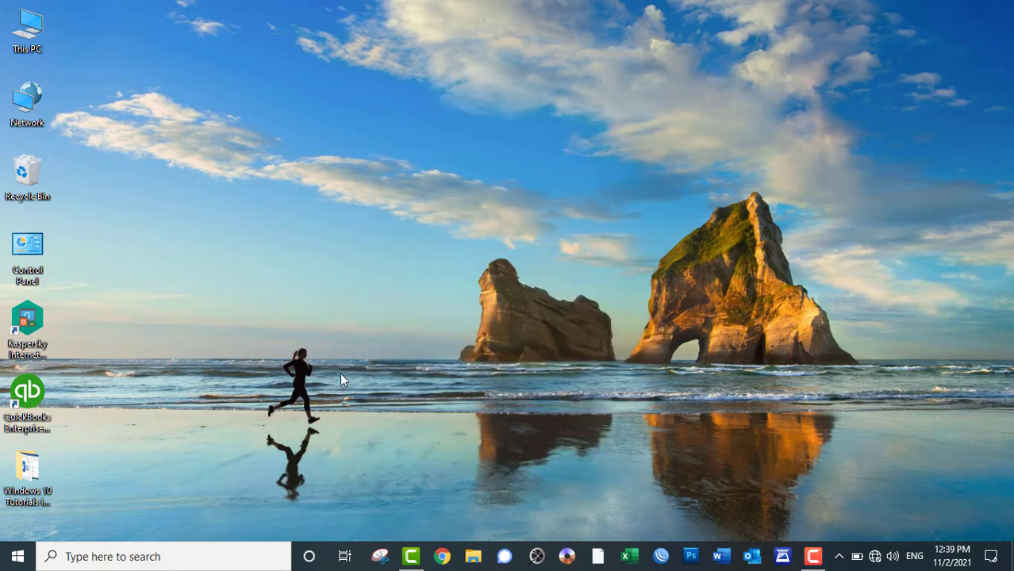
right_click(404, 265)
left_click(440, 310)
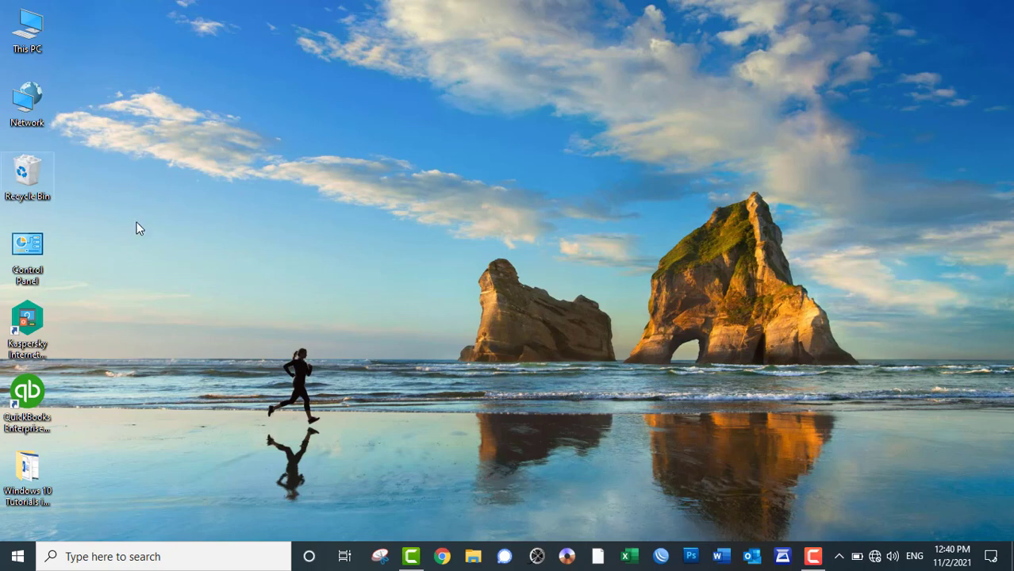
Step: Restore the Attendance Management shortcut from the Recycle Bin and close the bin window
double_click(35, 174)
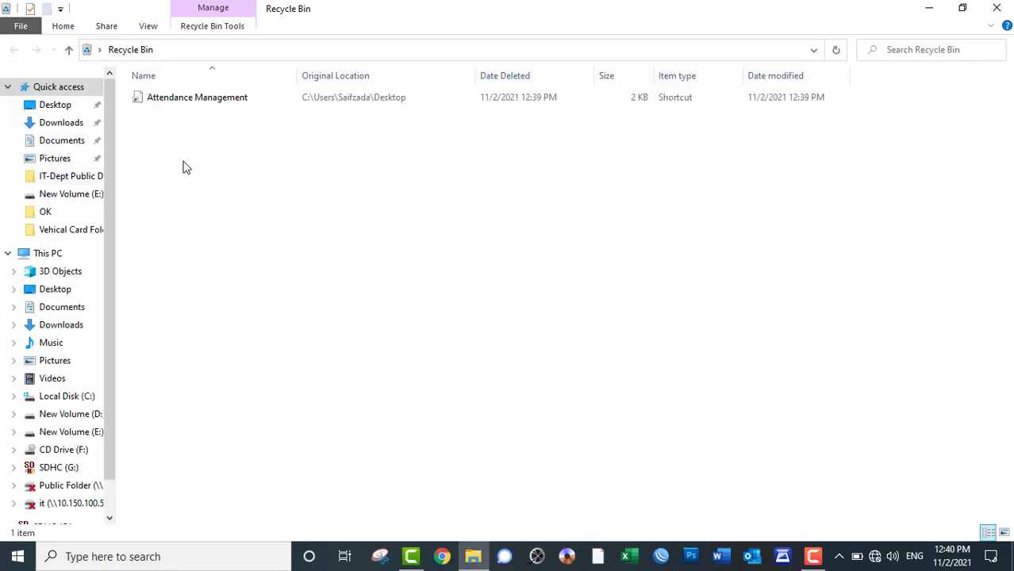
right_click(185, 109)
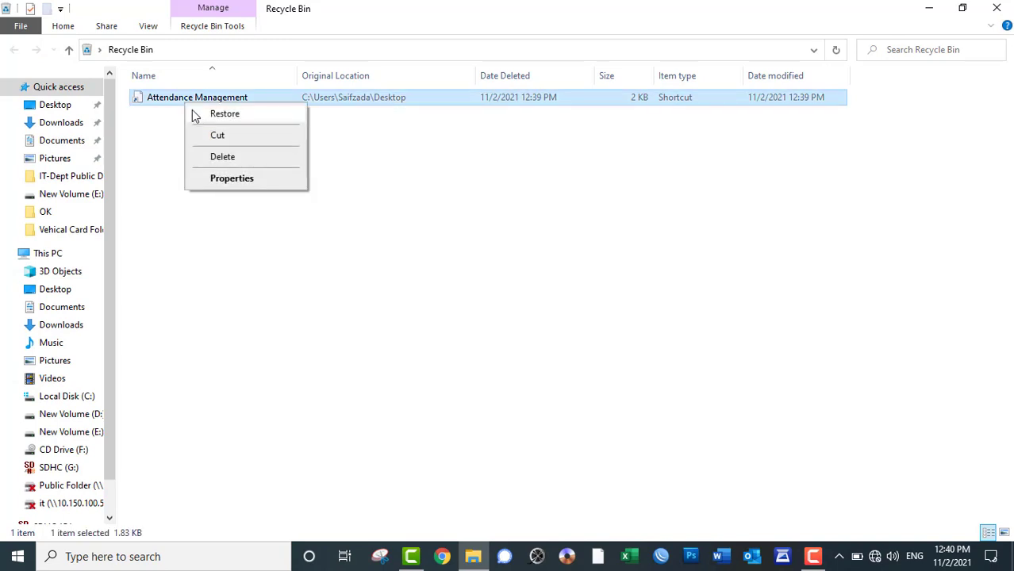
left_click(198, 116)
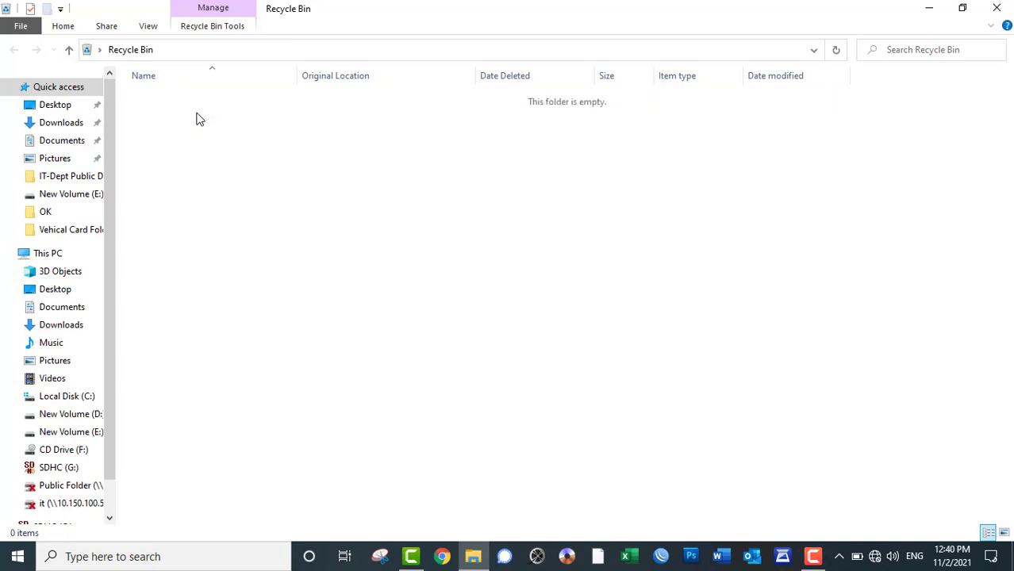
left_click(998, 8)
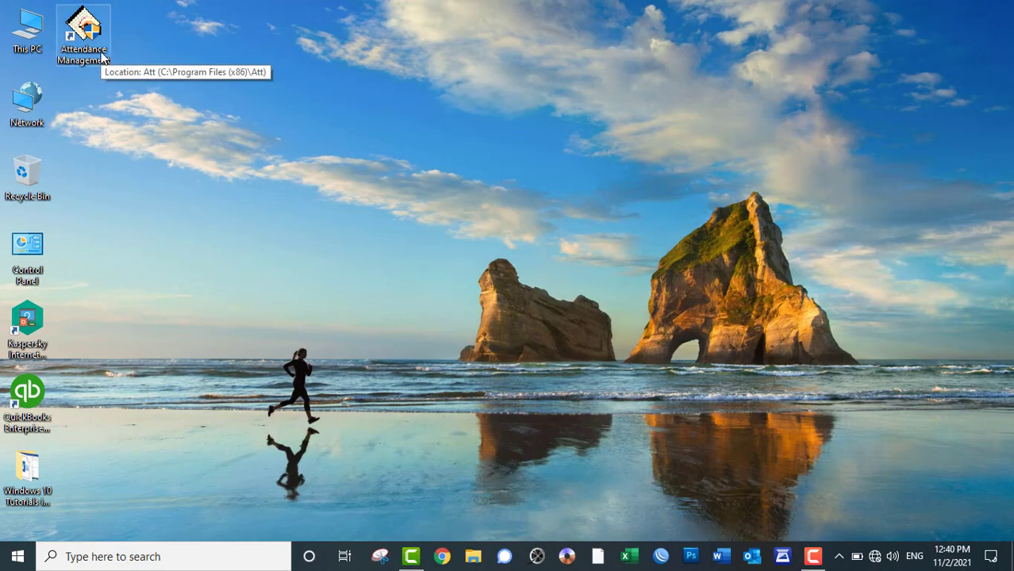
Step: Delete the Windows 8 picture from the Documents folder, refresh the folder, and close the window
double_click(54, 44)
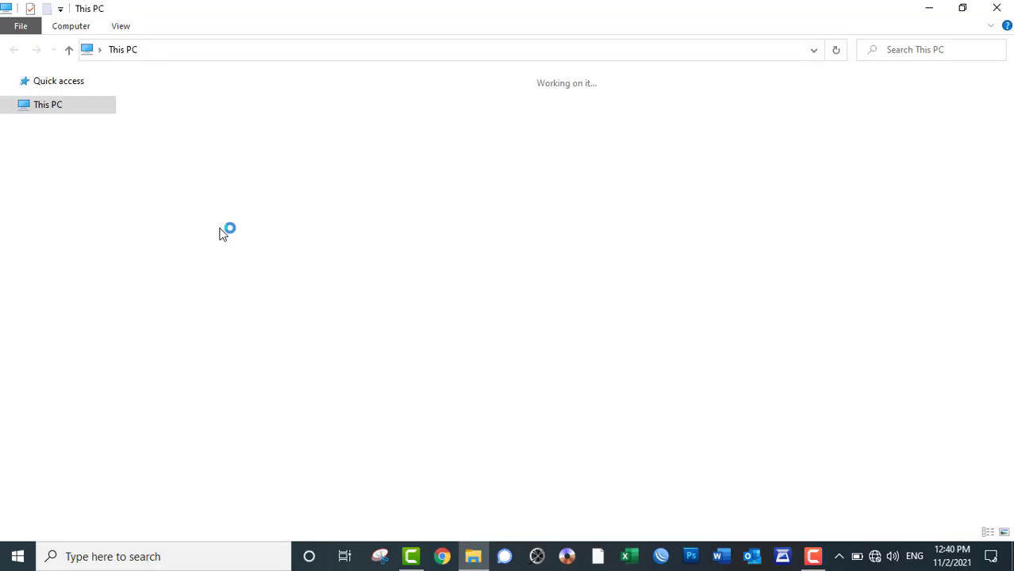
left_click(68, 140)
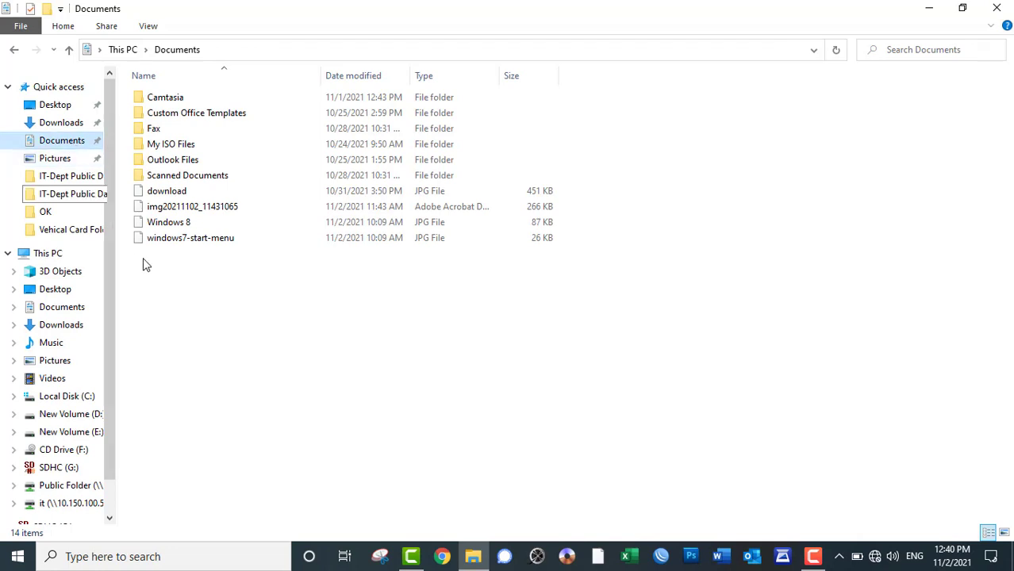
left_click(182, 256)
left_click_drag(180, 256, 149, 217)
left_click(184, 288)
right_click(156, 228)
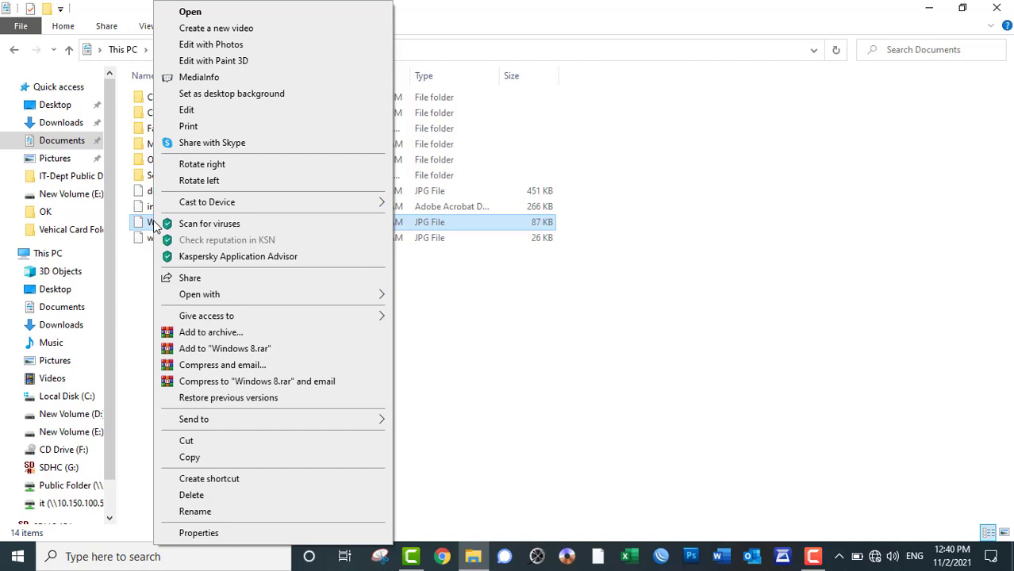
left_click(213, 496)
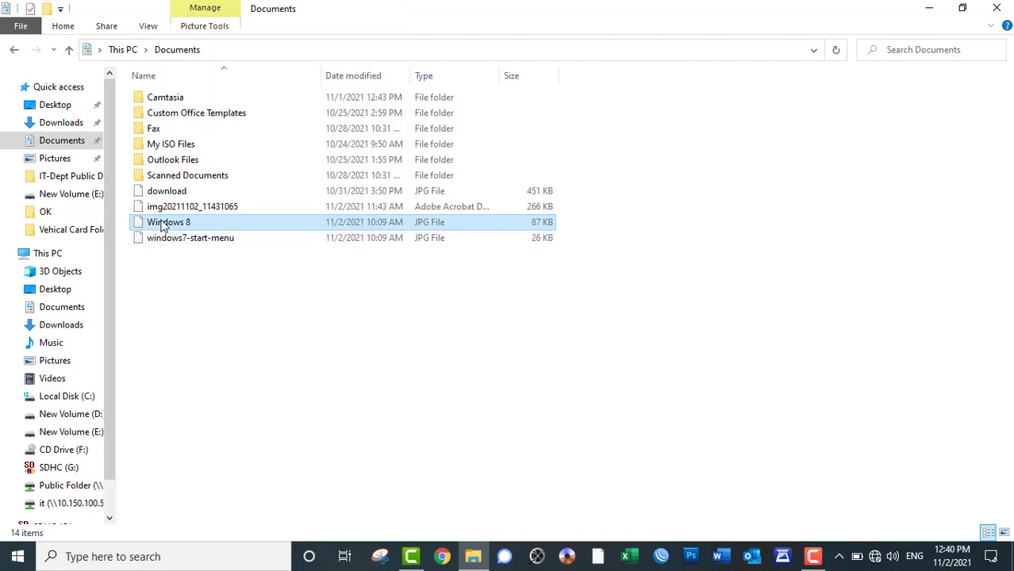
right_click(254, 333)
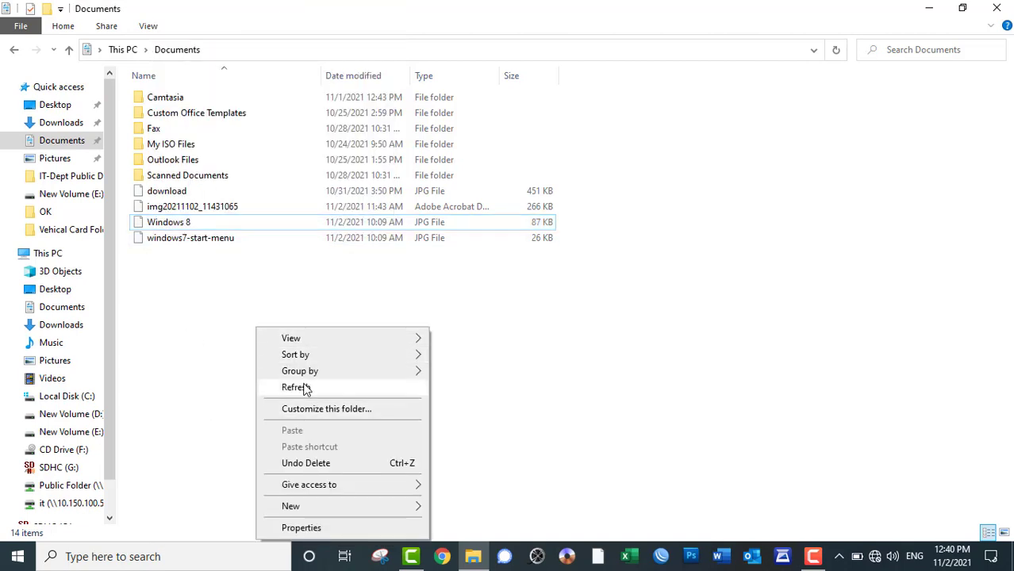
left_click(302, 387)
left_click(1002, 6)
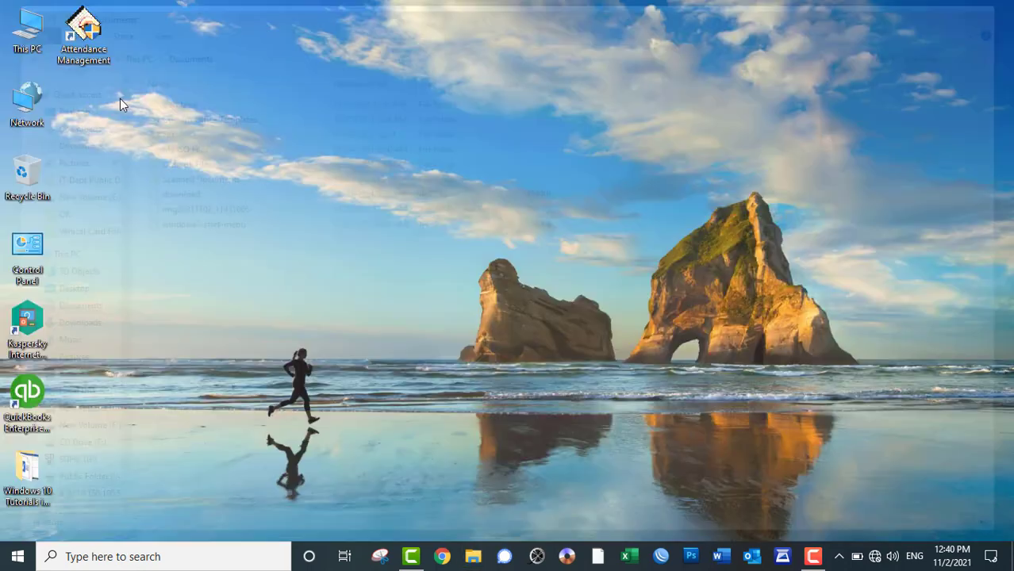
Step: Delete the Attendance Management shortcut from the desktop and refresh the desktop
right_click(99, 37)
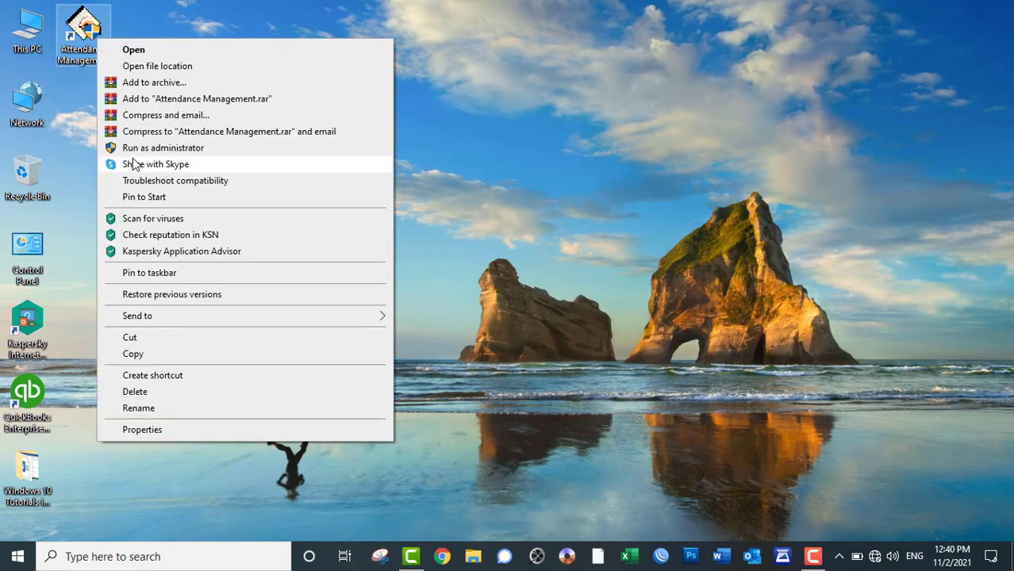
left_click(152, 393)
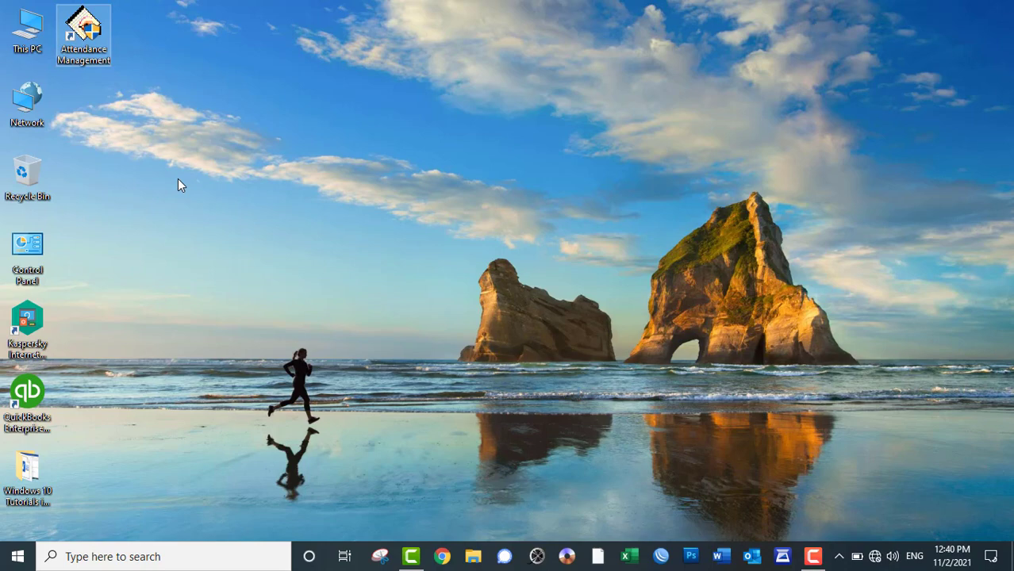
right_click(290, 168)
left_click(317, 218)
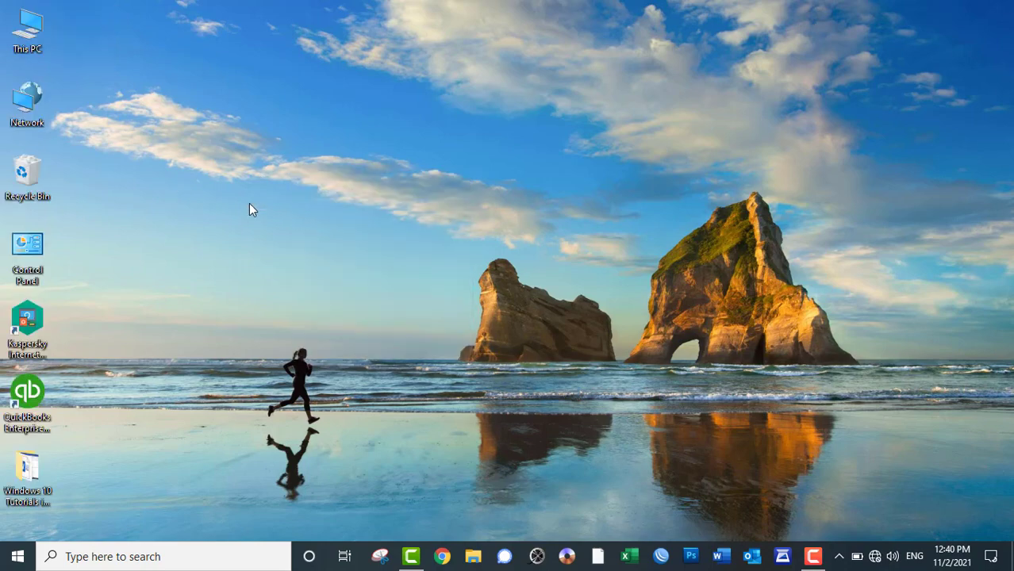
Step: Restore both the Attendance Management shortcut and the Windows 8 picture from the Recycle Bin, and close the bin window
double_click(27, 173)
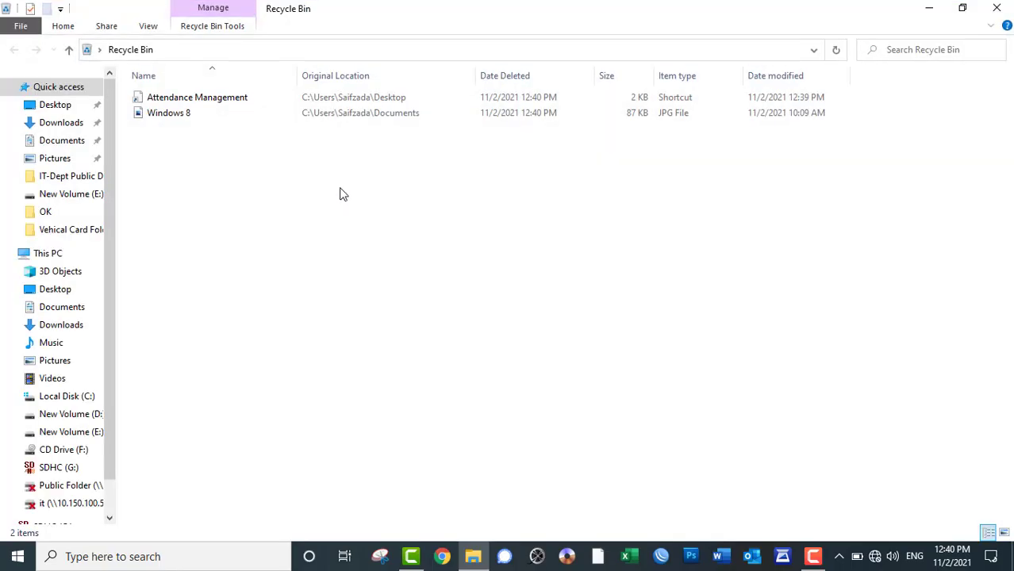
left_click_drag(315, 162, 204, 86)
right_click(204, 96)
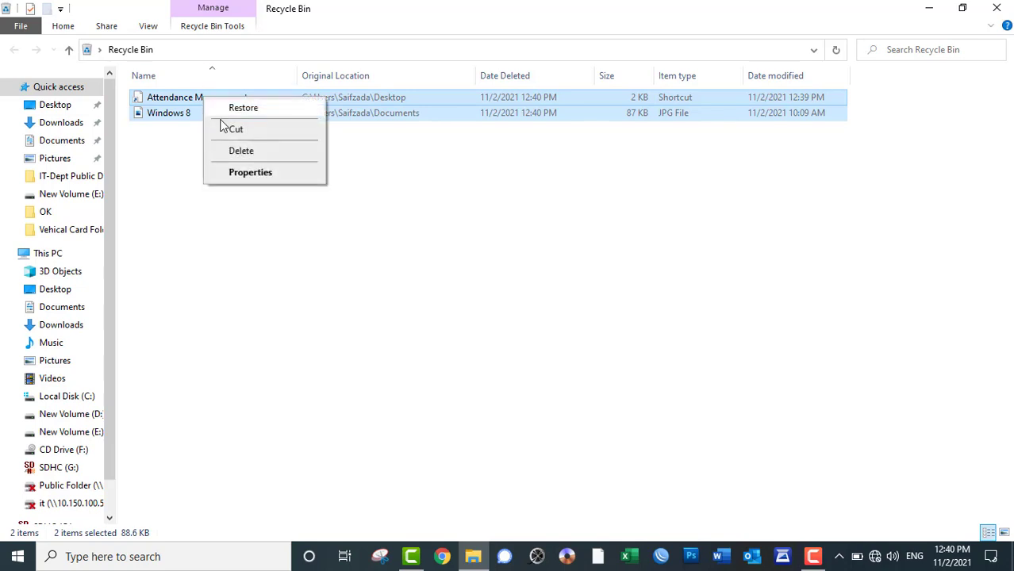
left_click(235, 113)
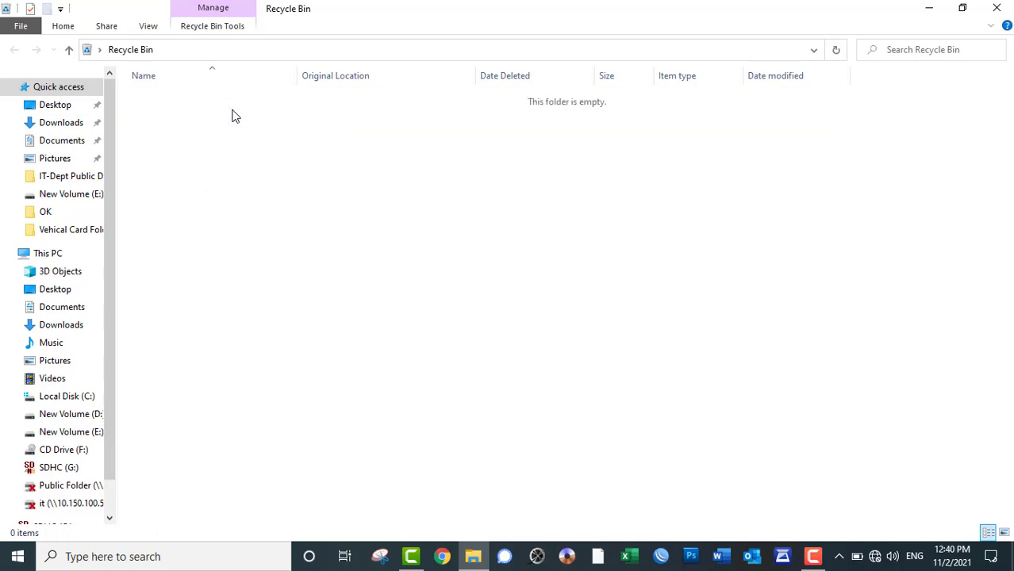
left_click(1006, 7)
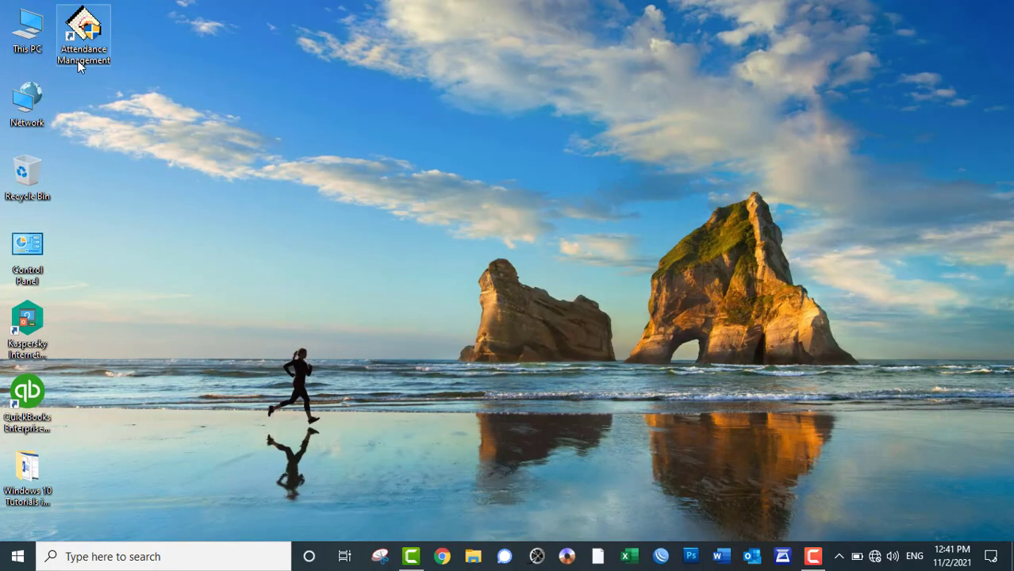
Step: Check the Documents folder for the restored Windows 8 picture, and close the window
double_click(33, 32)
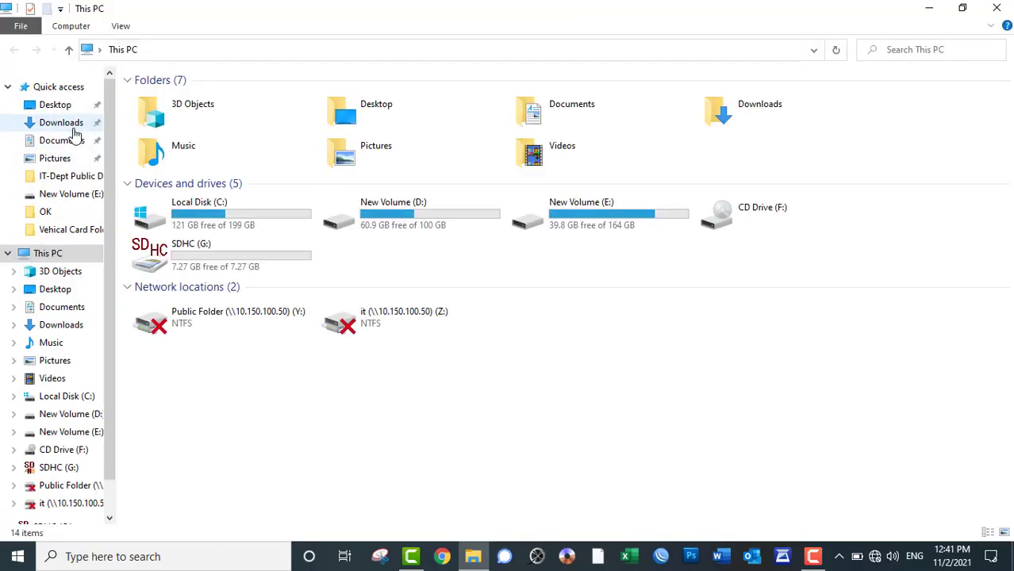
left_click(62, 141)
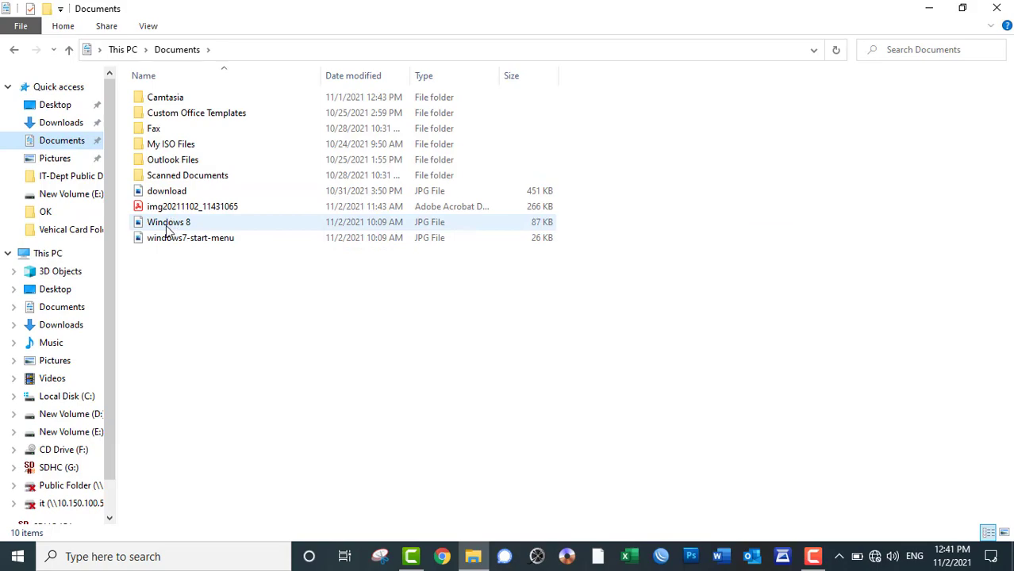
left_click(996, 8)
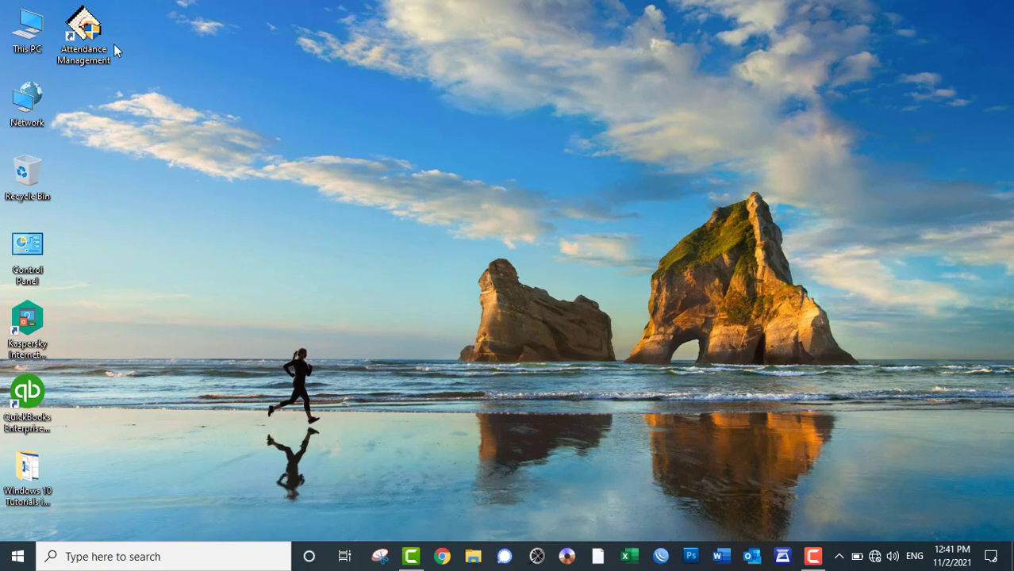
Step: Permanently delete the Attendance Management shortcut from the desktop, bypassing the Recycle Bin
left_click(83, 31)
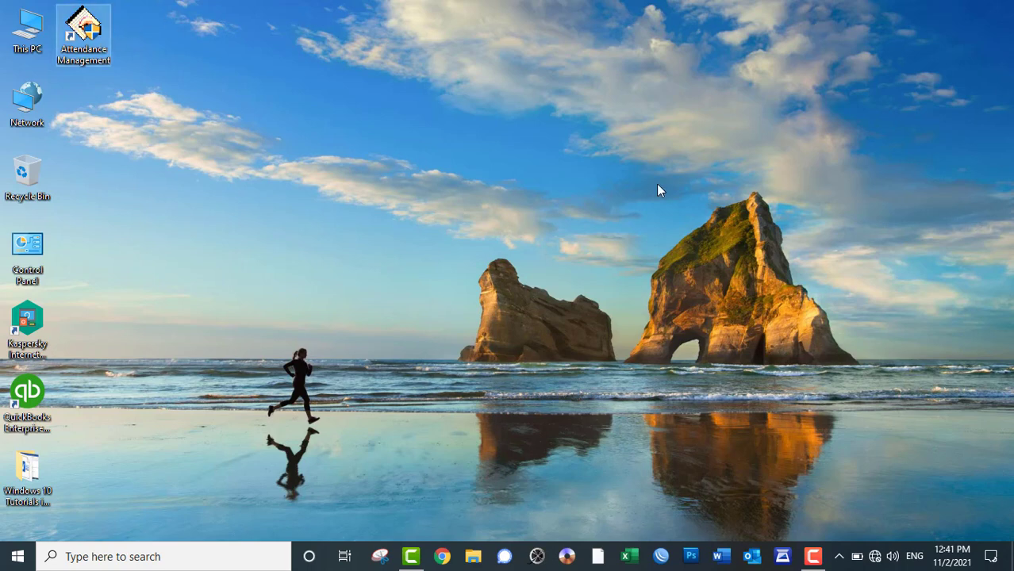
key("Delete")
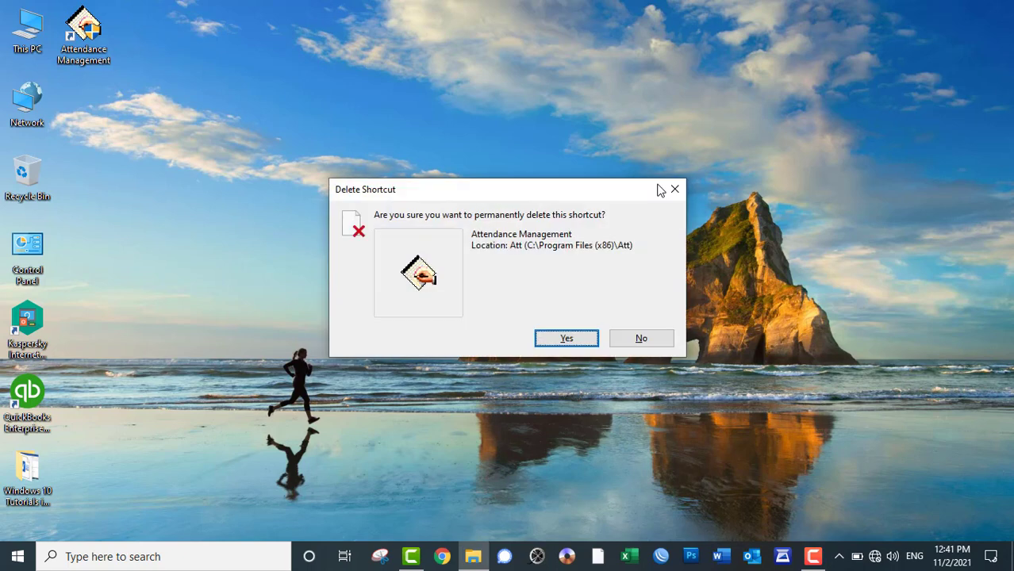
key("Return")
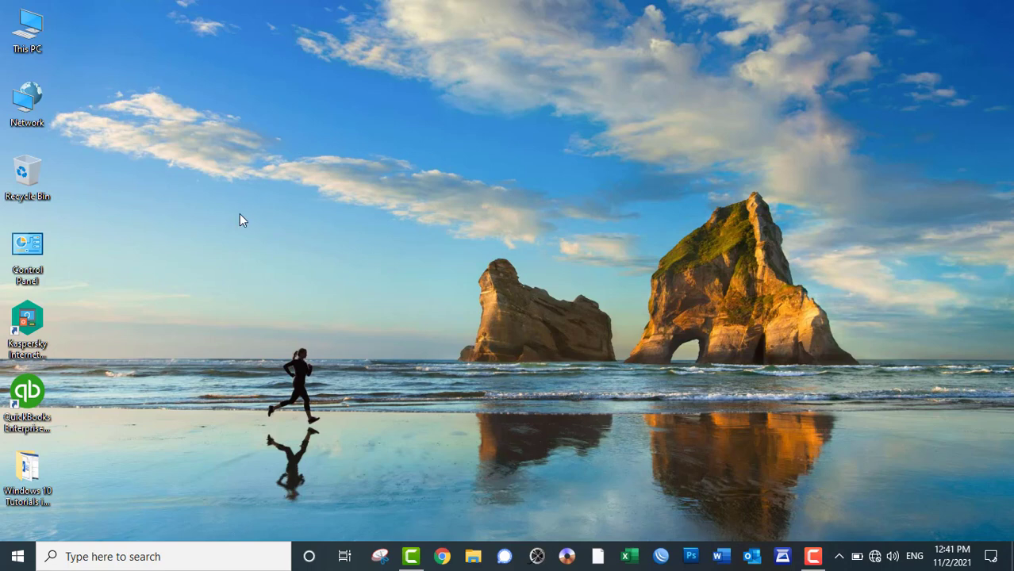
Step: View the Recycle Bin's properties, close them without changes, and refresh the desktop
right_click(326, 173)
left_click(47, 177)
right_click(47, 177)
left_click(87, 281)
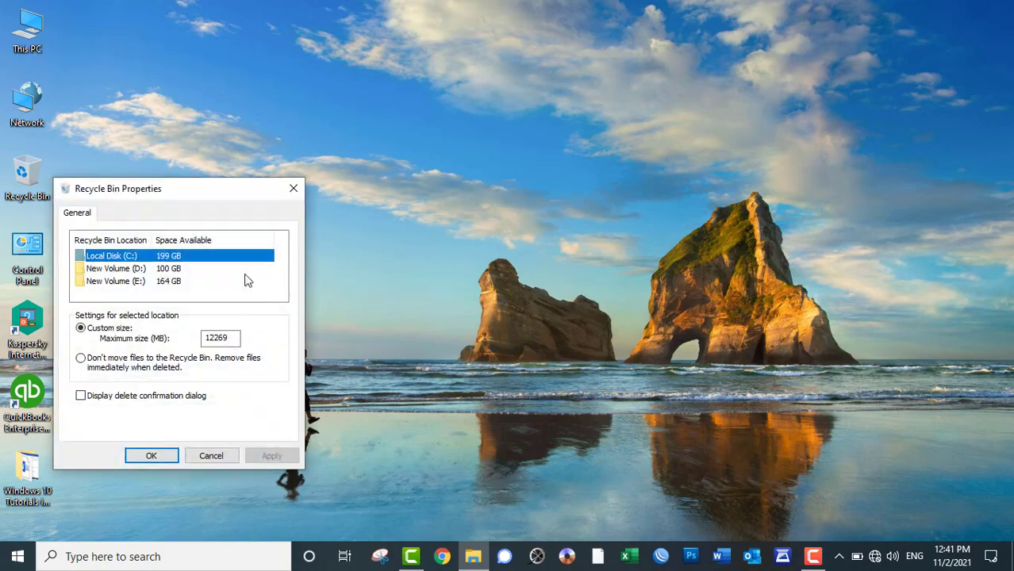
left_click(293, 188)
right_click(363, 168)
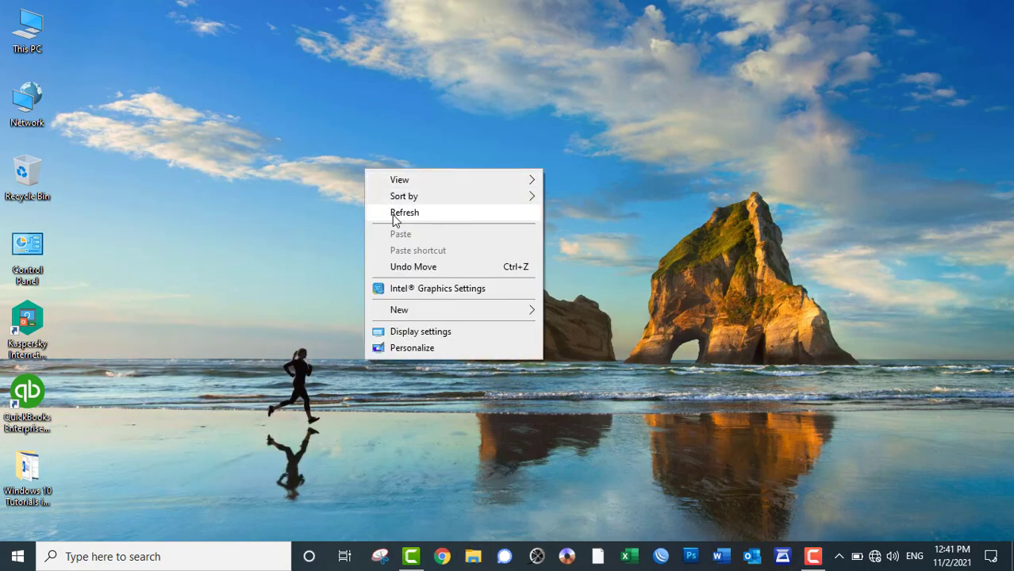
left_click(391, 212)
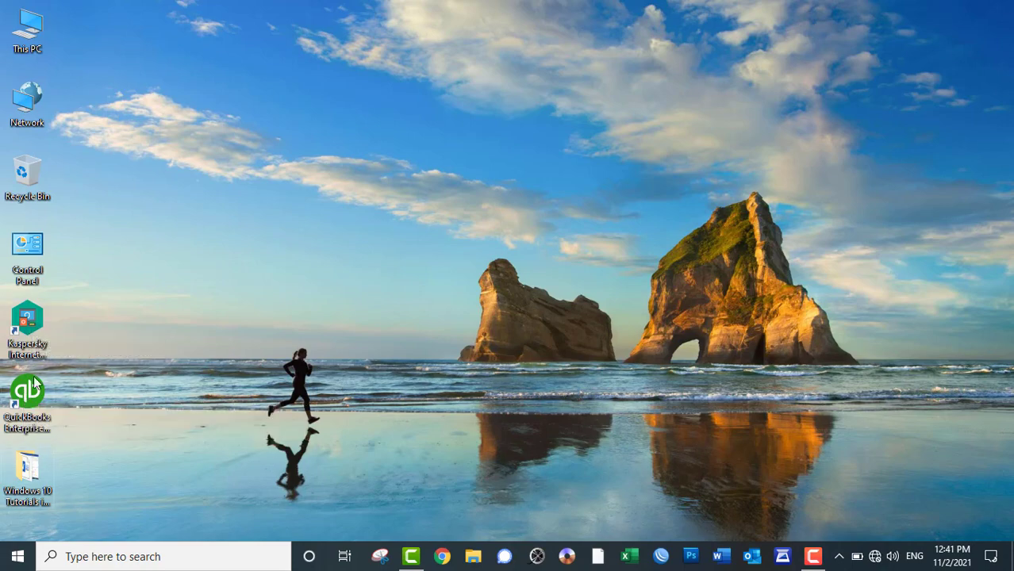
Step: Copy the Windows 8 picture from the Documents folder to the desktop
double_click(47, 52)
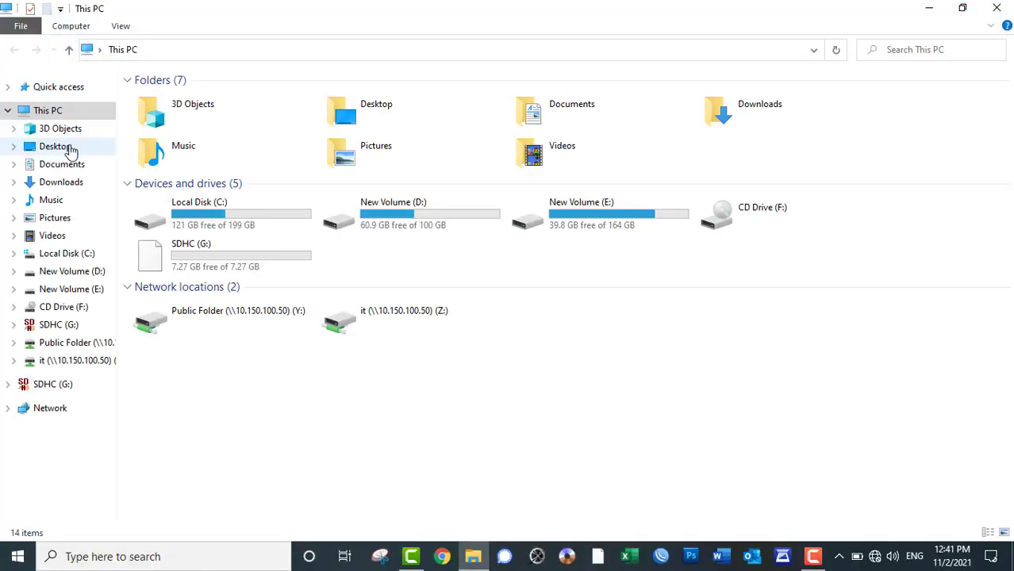
left_click(65, 167)
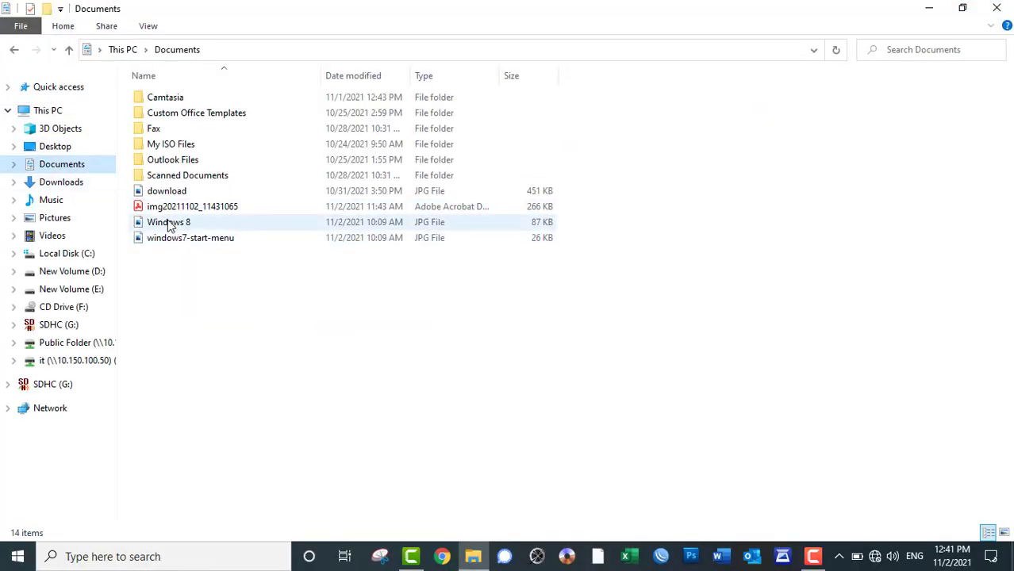
left_click(169, 222)
left_click(997, 8)
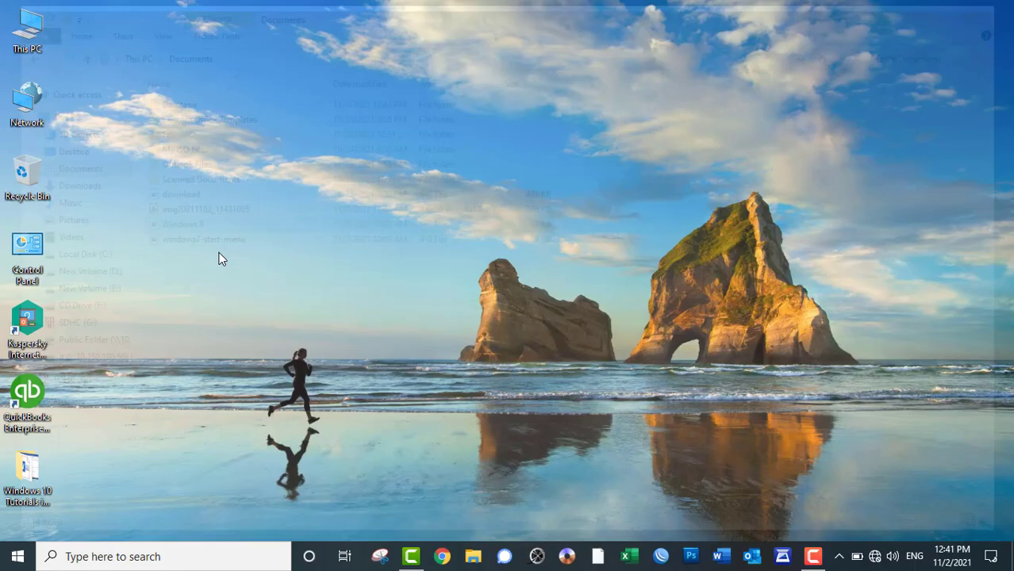
key("ctrl+v")
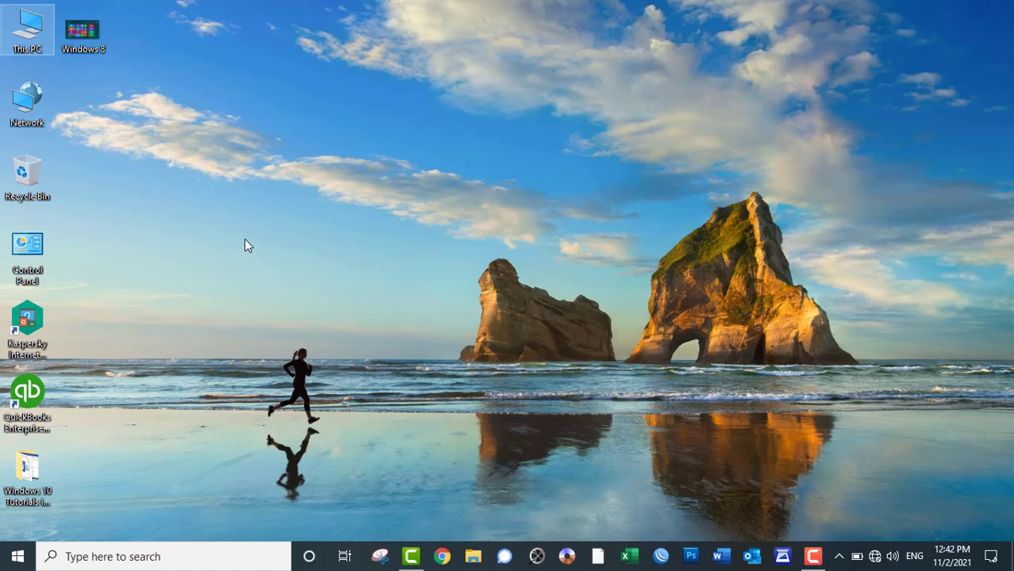
Step: Delete the Windows 8 picture from the desktop to the Recycle Bin
left_click(83, 38)
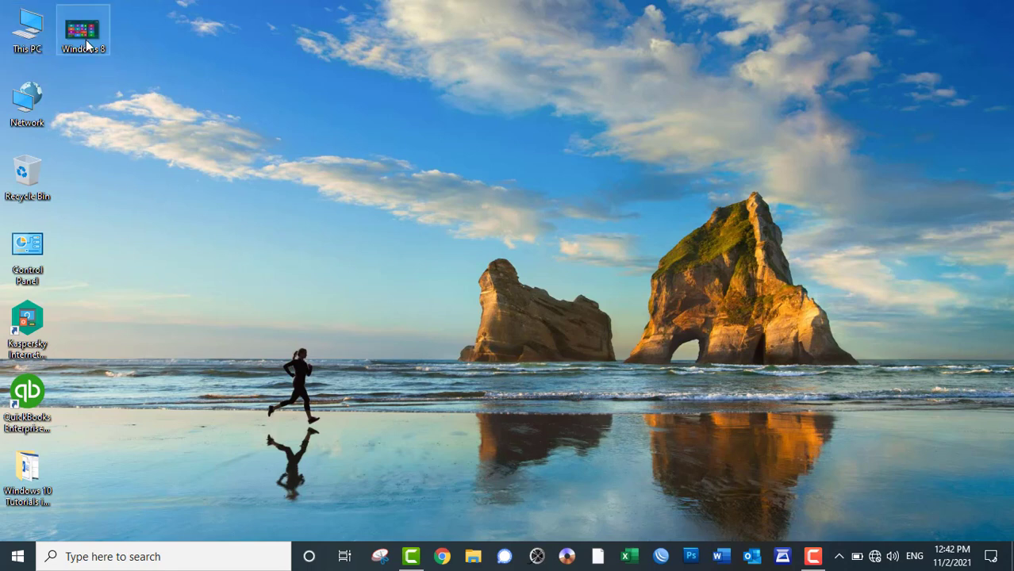
right_click(89, 36)
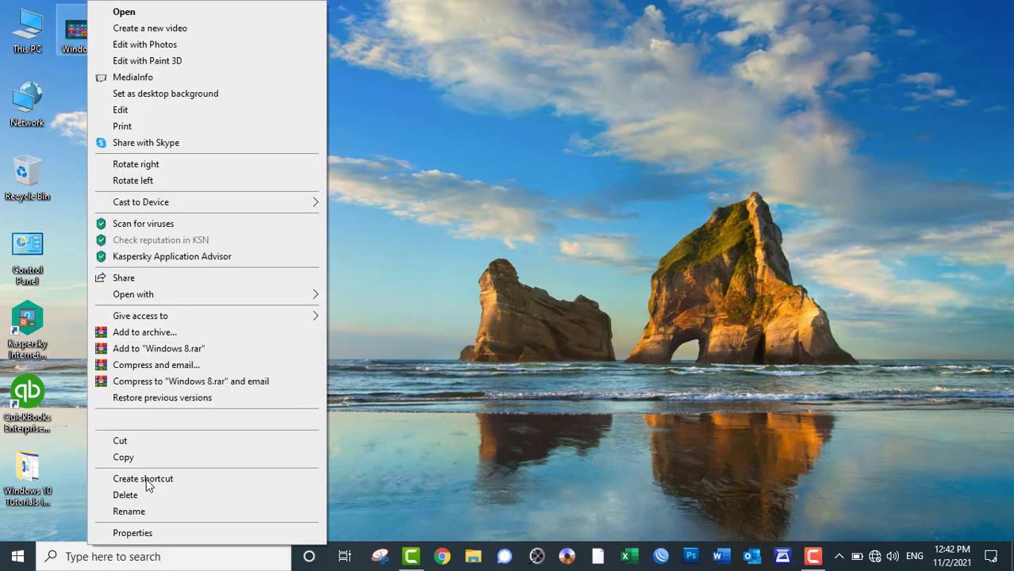
left_click(141, 495)
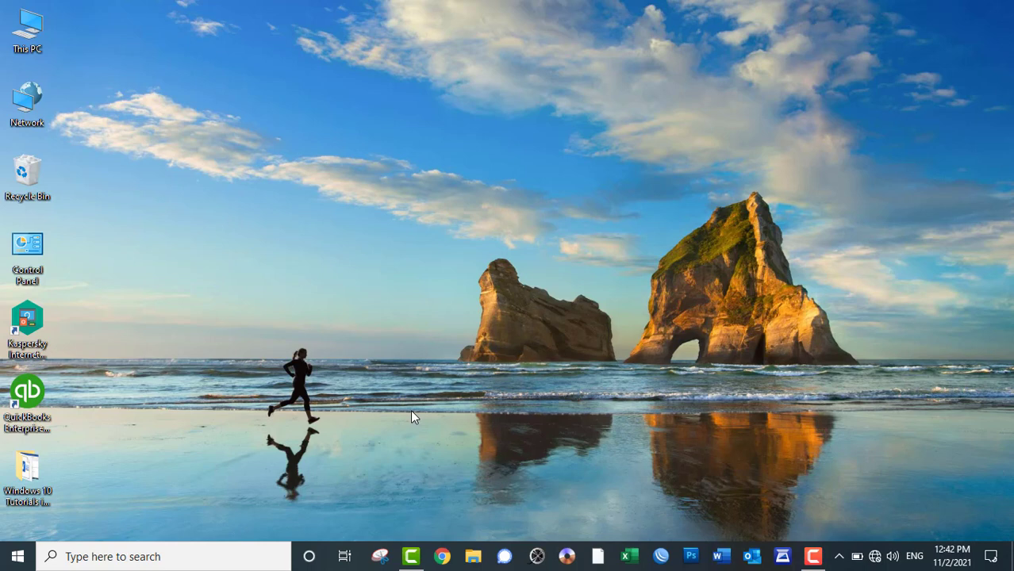
Step: Enable the delete confirmation dialog in the Recycle Bin's properties and apply the change
right_click(28, 188)
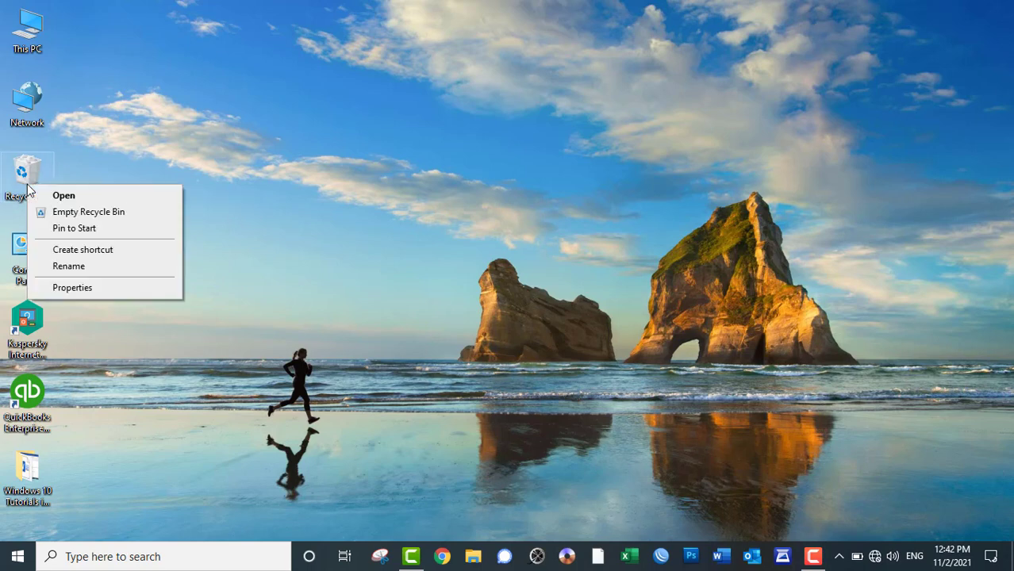
left_click(75, 288)
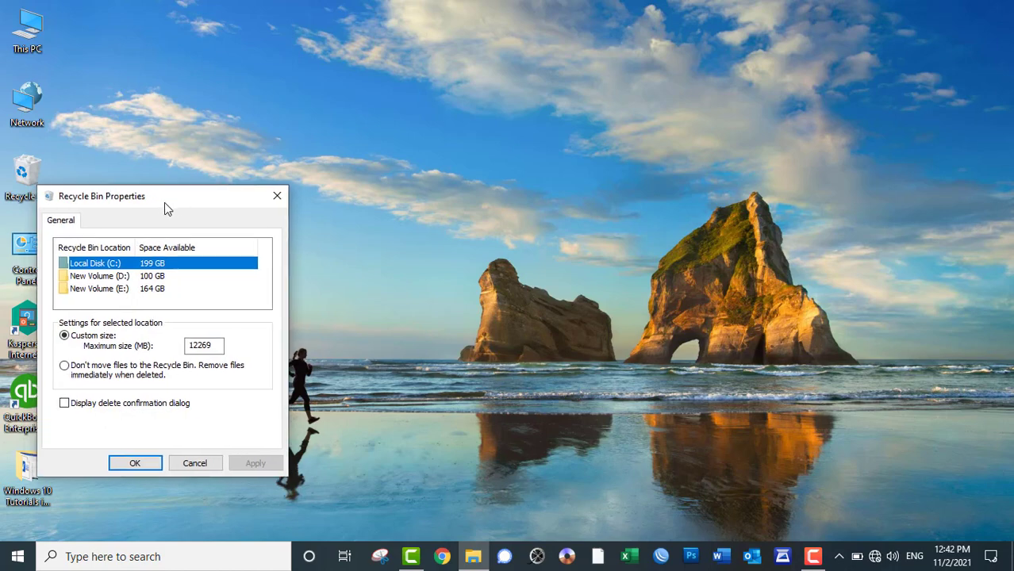
left_click_drag(164, 202, 306, 151)
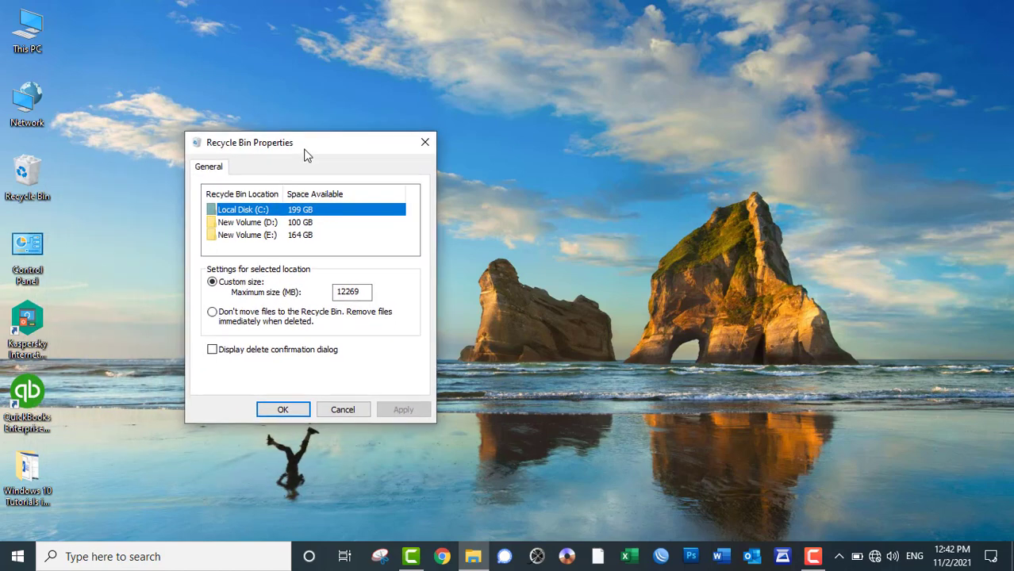
left_click(301, 353)
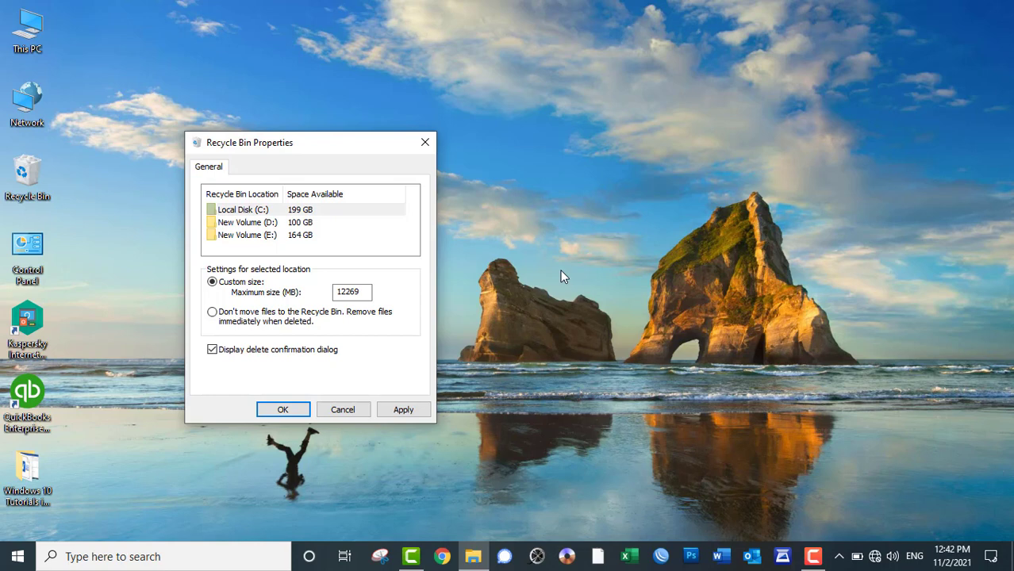
left_click(403, 408)
left_click(294, 410)
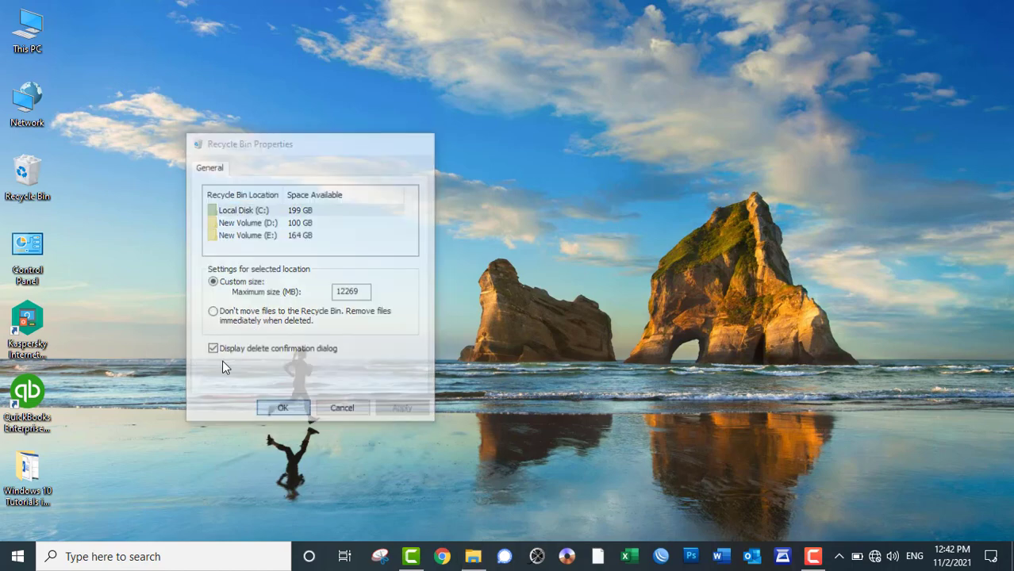
Step: Restore the Windows 8 picture from the Recycle Bin and close the bin window
double_click(30, 185)
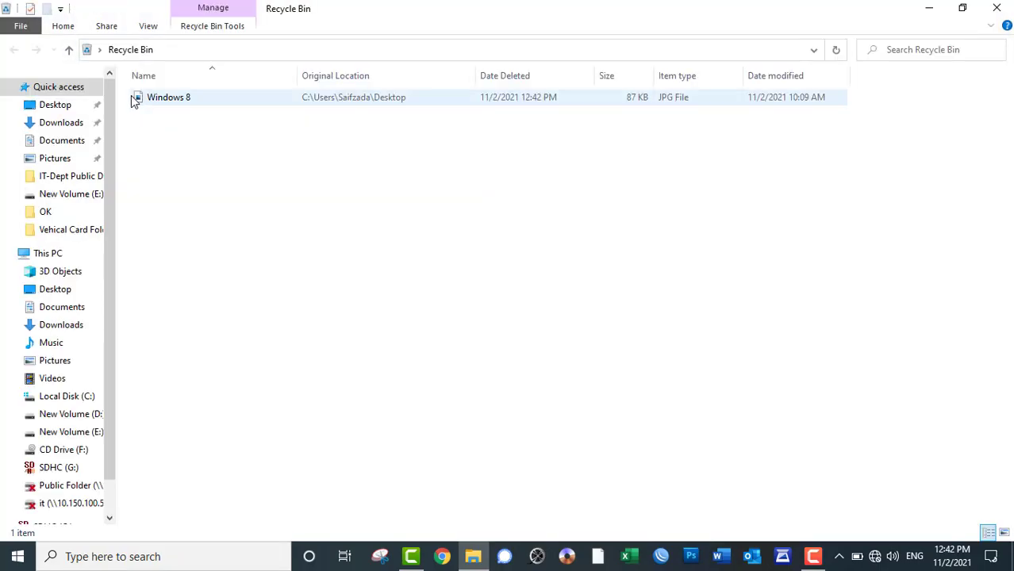
right_click(147, 101)
left_click(186, 111)
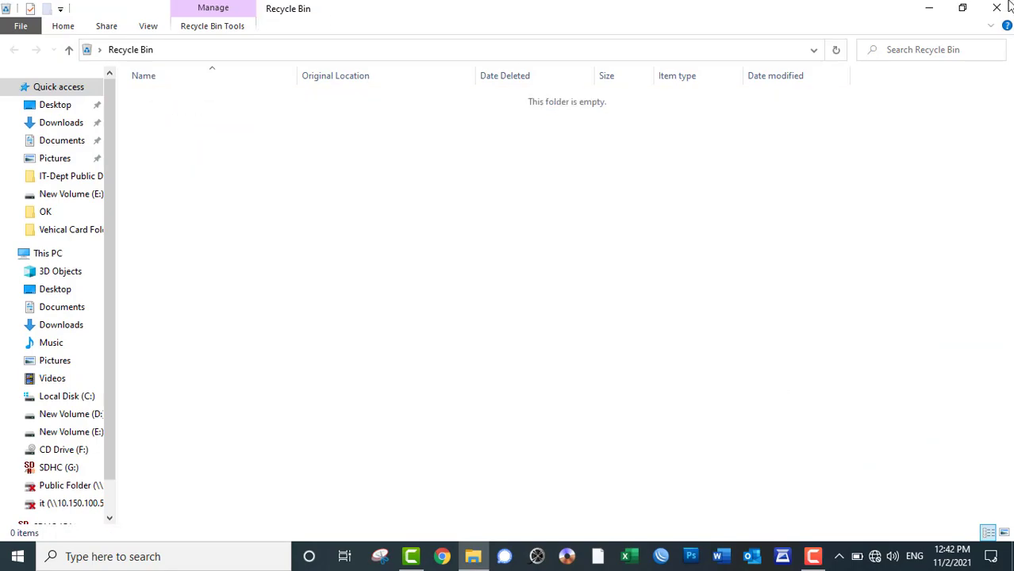
left_click(996, 8)
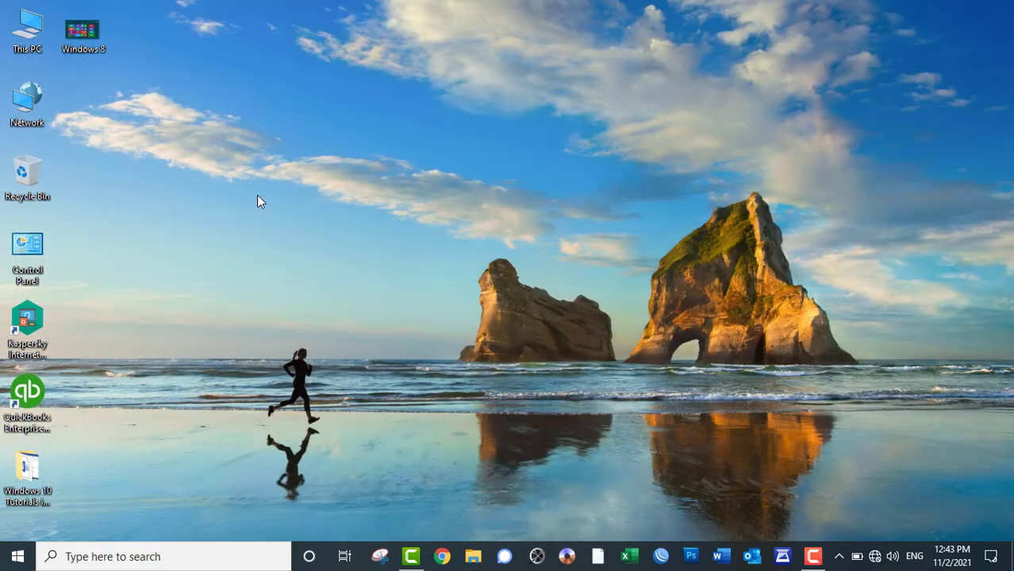
Step: Request moving the desktop's Windows 8 picture to the Recycle Bin, and cancel at the confirmation
right_click(91, 33)
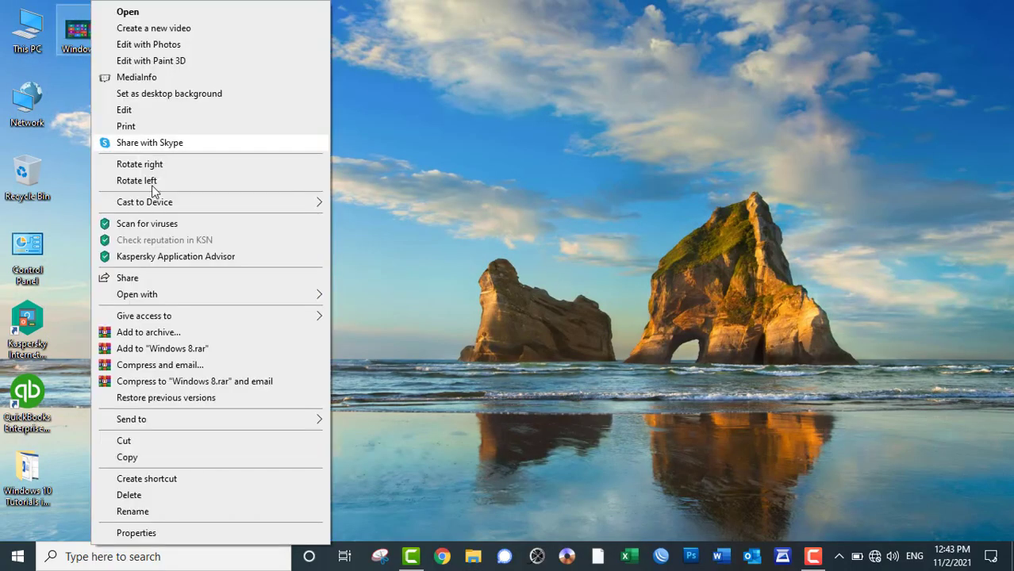
left_click(156, 498)
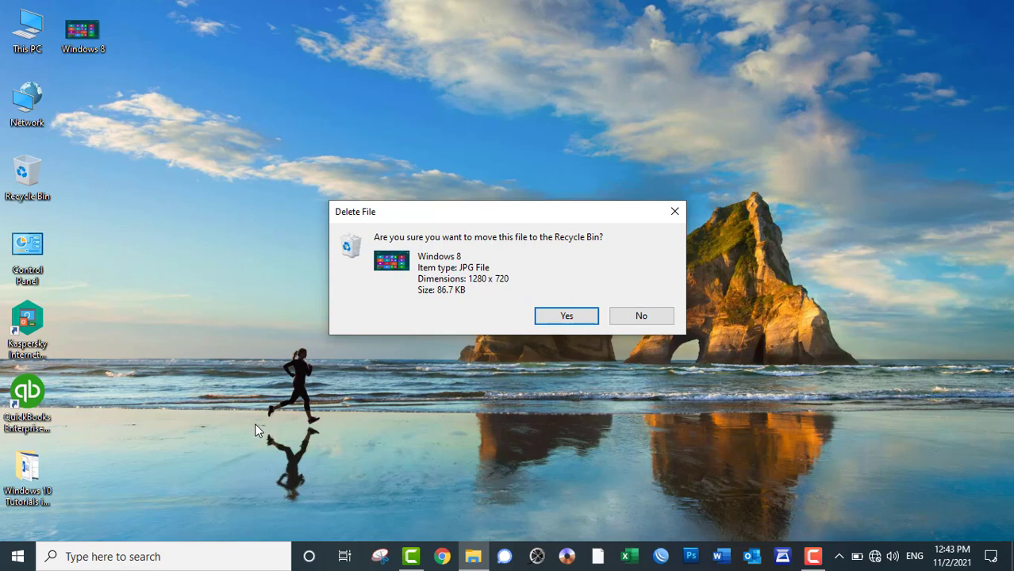
key("Escape")
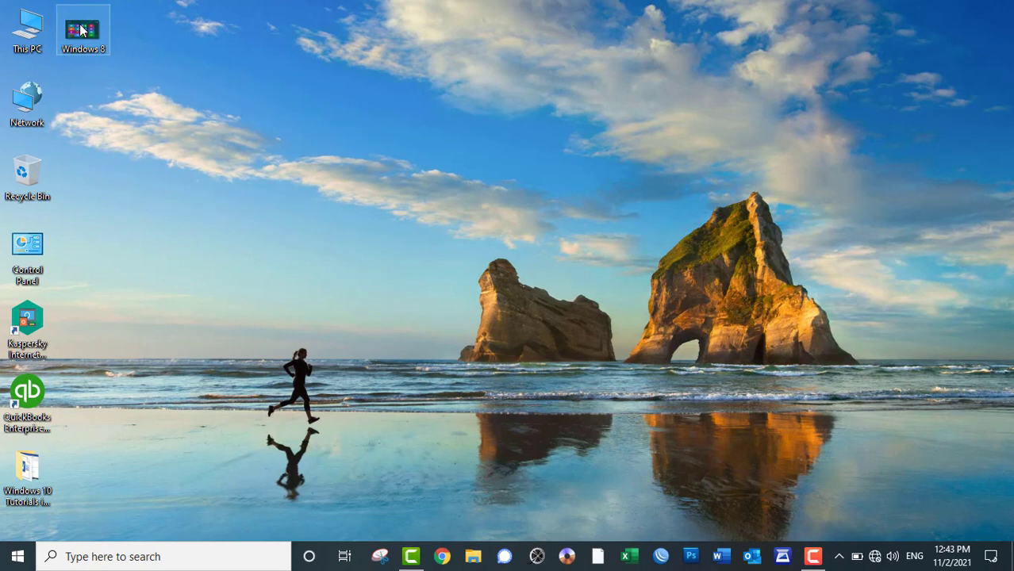
Step: Permanently delete the Windows 8 picture from the desktop, bypassing the Recycle Bin
key("shift+Delete")
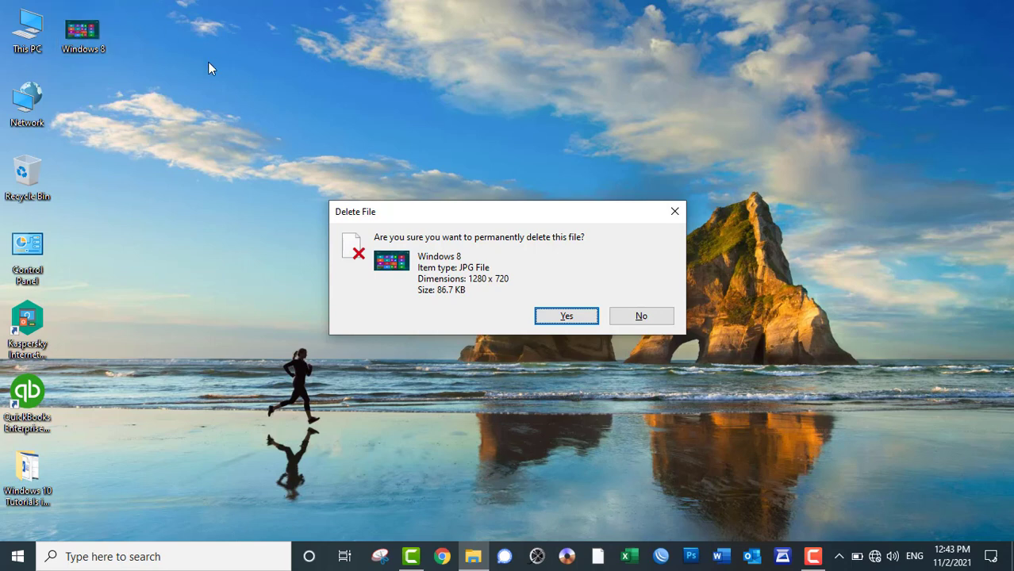
left_click(568, 319)
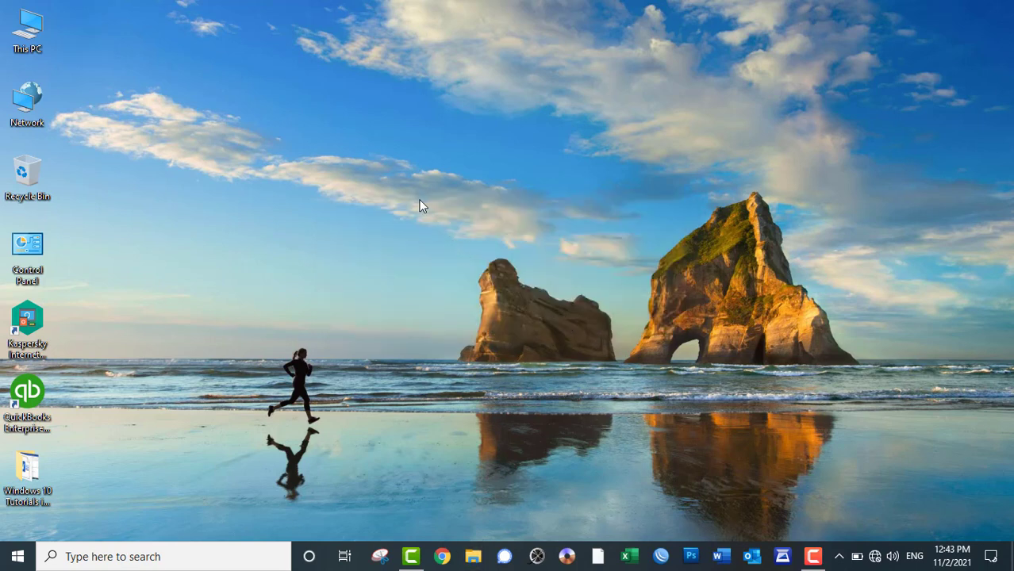